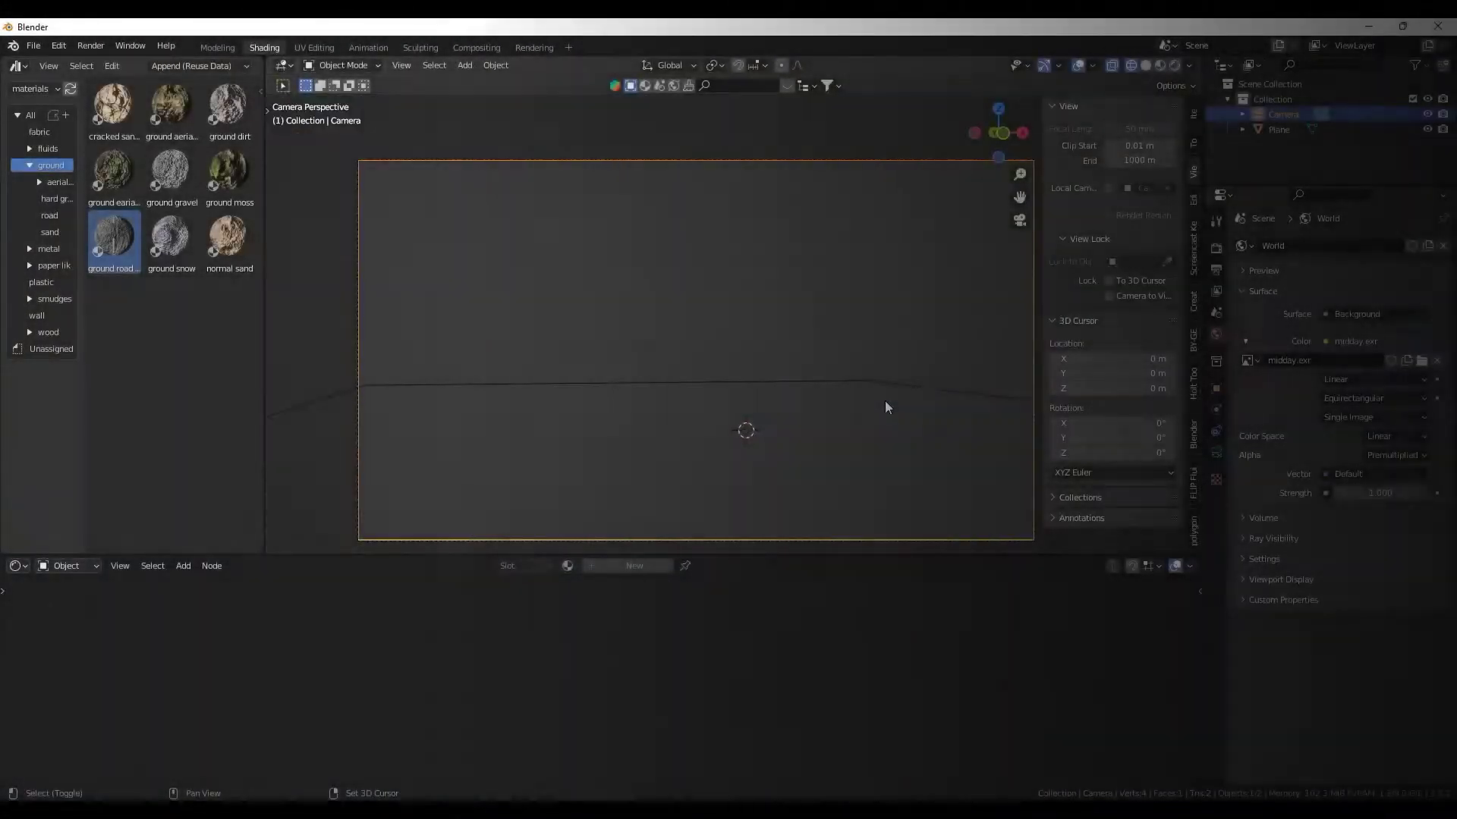
Show the scene in Material Preview, select the plane, and set its Noise Texture's Scale to 26.5.
key(shift+z)
click(895, 331)
middle_drag(801, 354, 755, 388)
click(755, 388)
scroll(594, 671, up, 5)
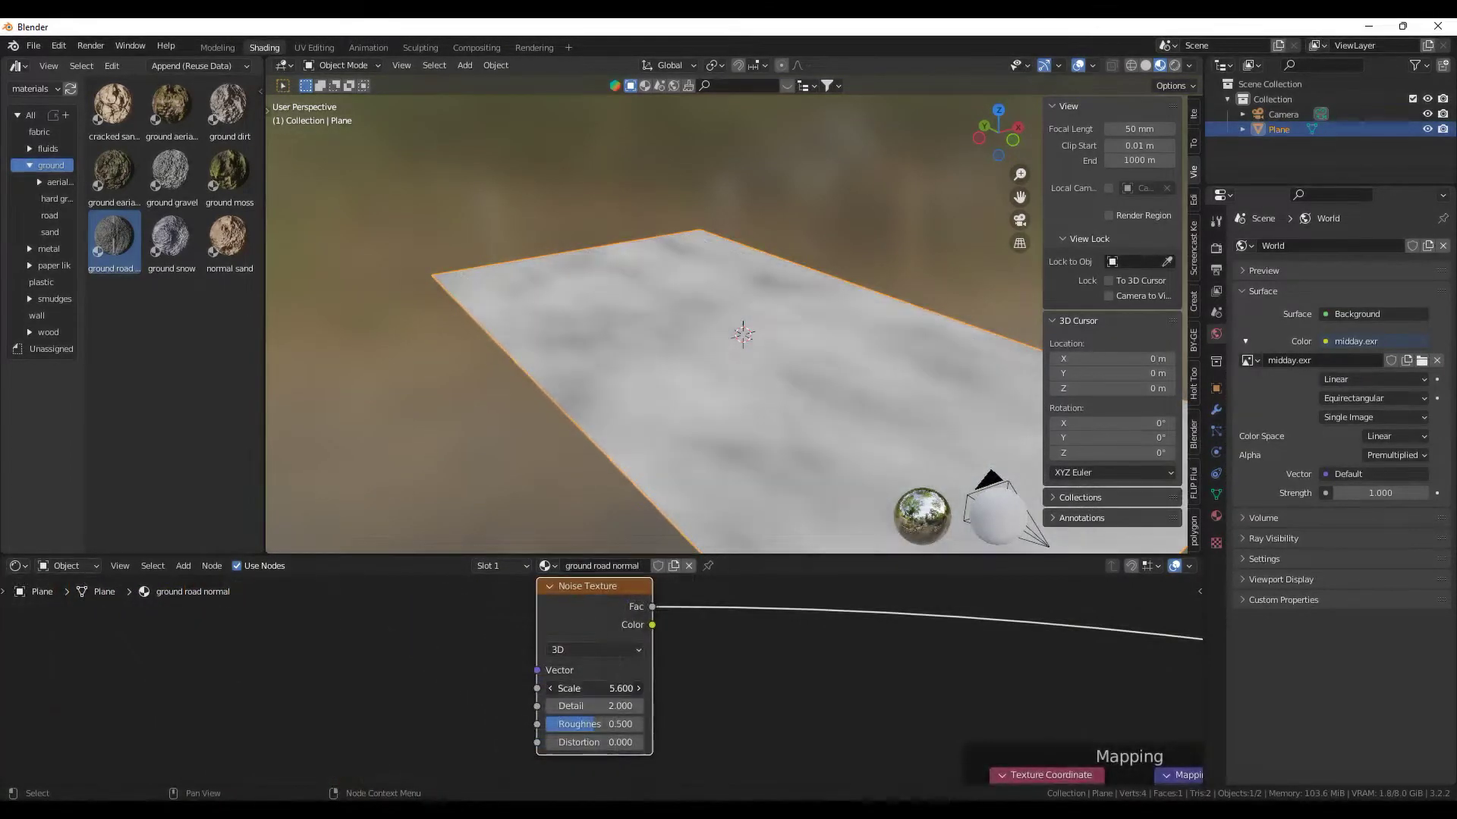
drag(593, 688, 594, 688)
Add a ColorRamp node to the output of the Noise Texture.
key(shift+a)
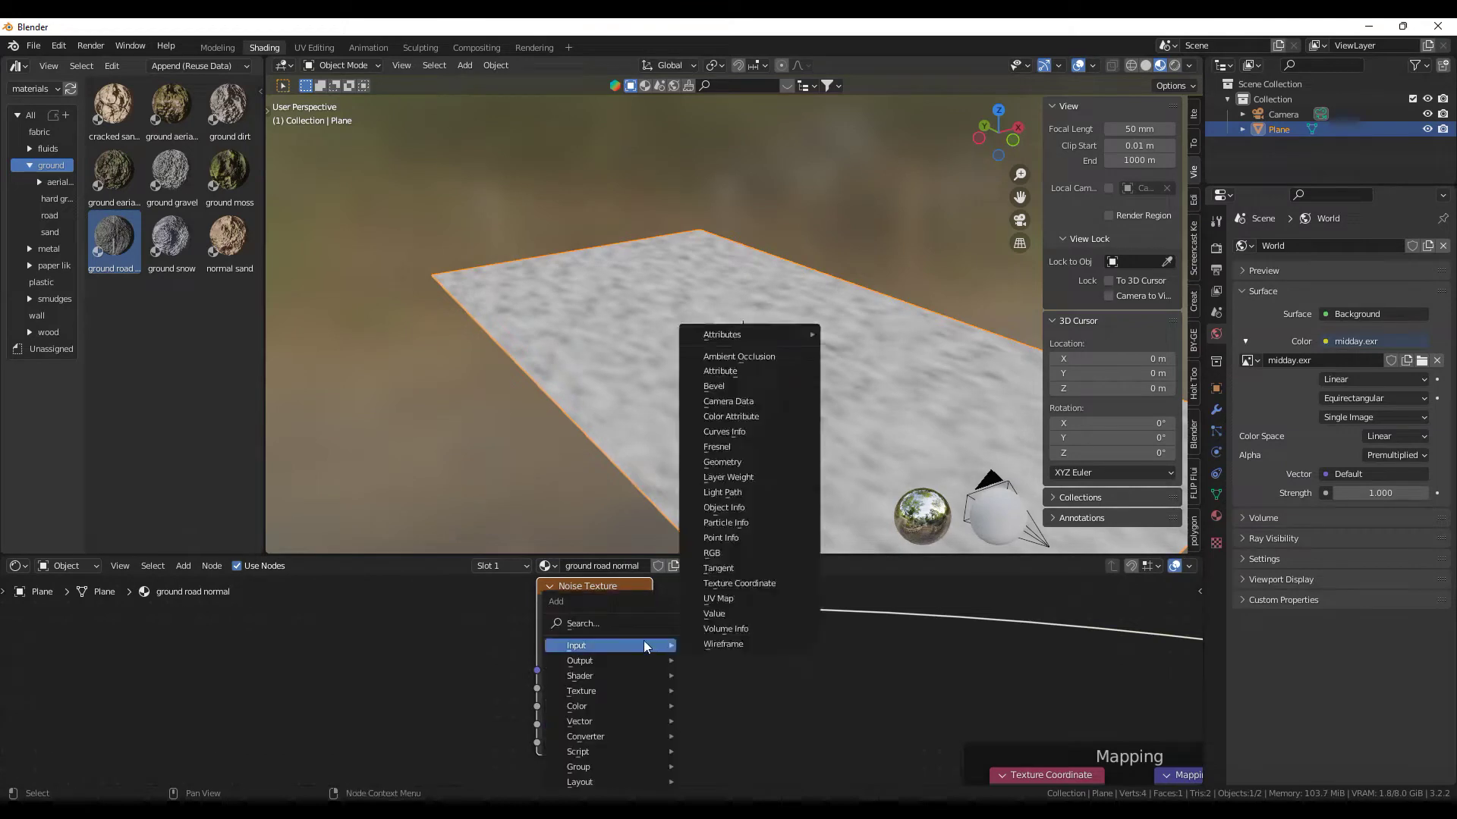
text(ramp)
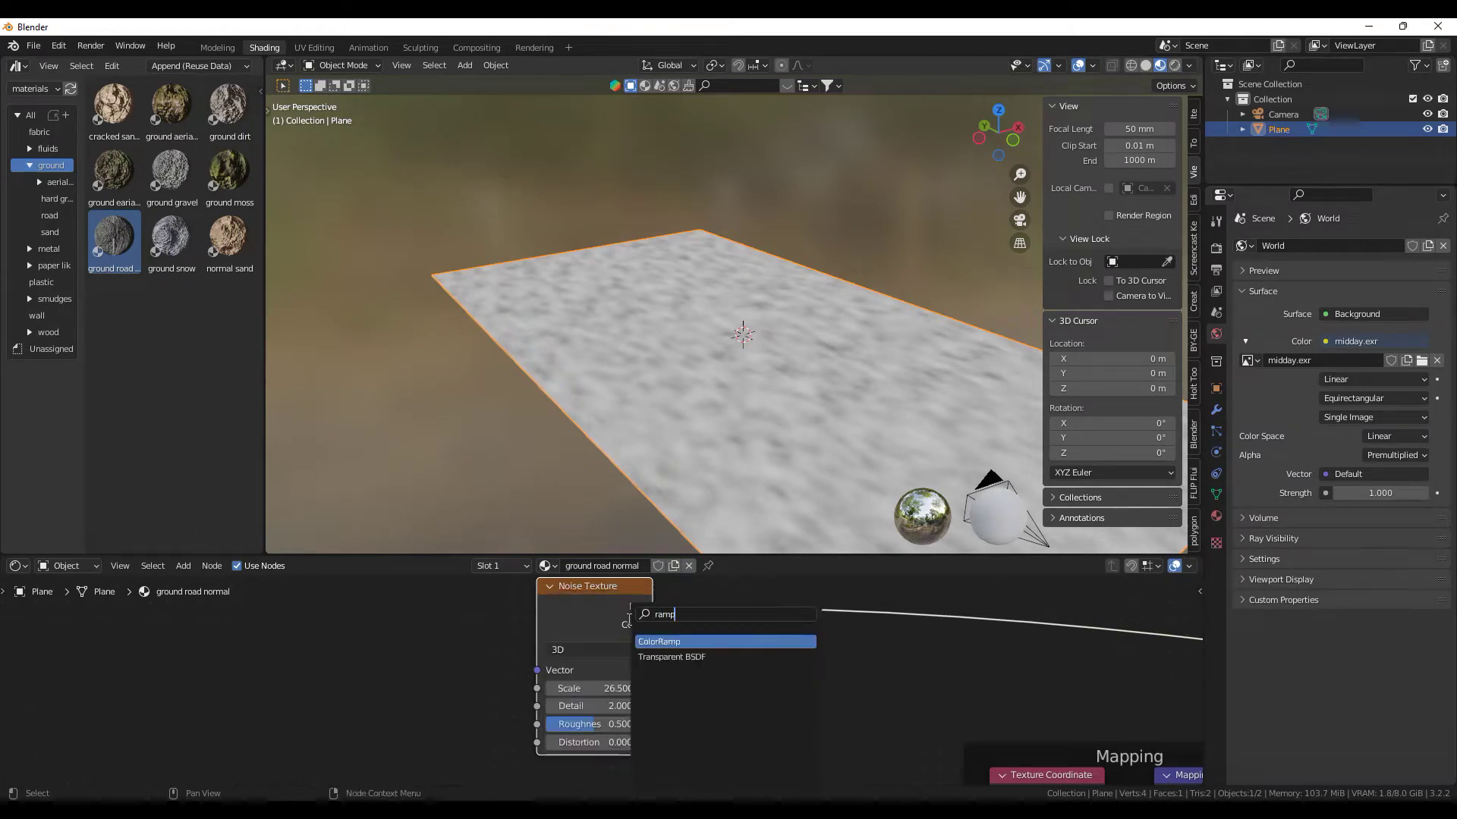
key(Return)
click(627, 620)
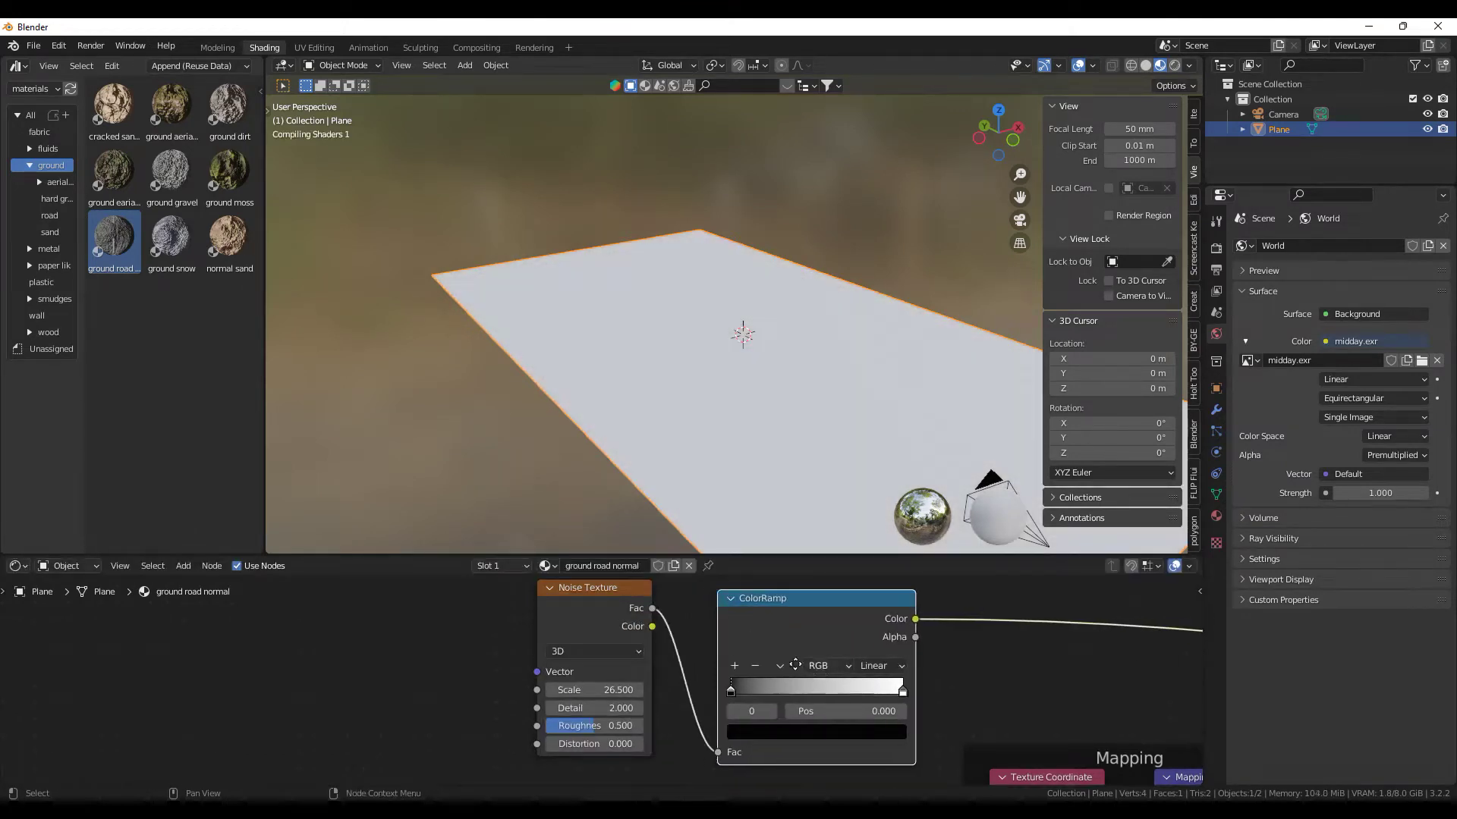
Sharpen the ColorRamp into sparse white specks by moving its stops together, with the black stop at position 0.645.
scroll(716, 666, up, 3)
drag(703, 695, 846, 695)
drag(937, 694, 827, 698)
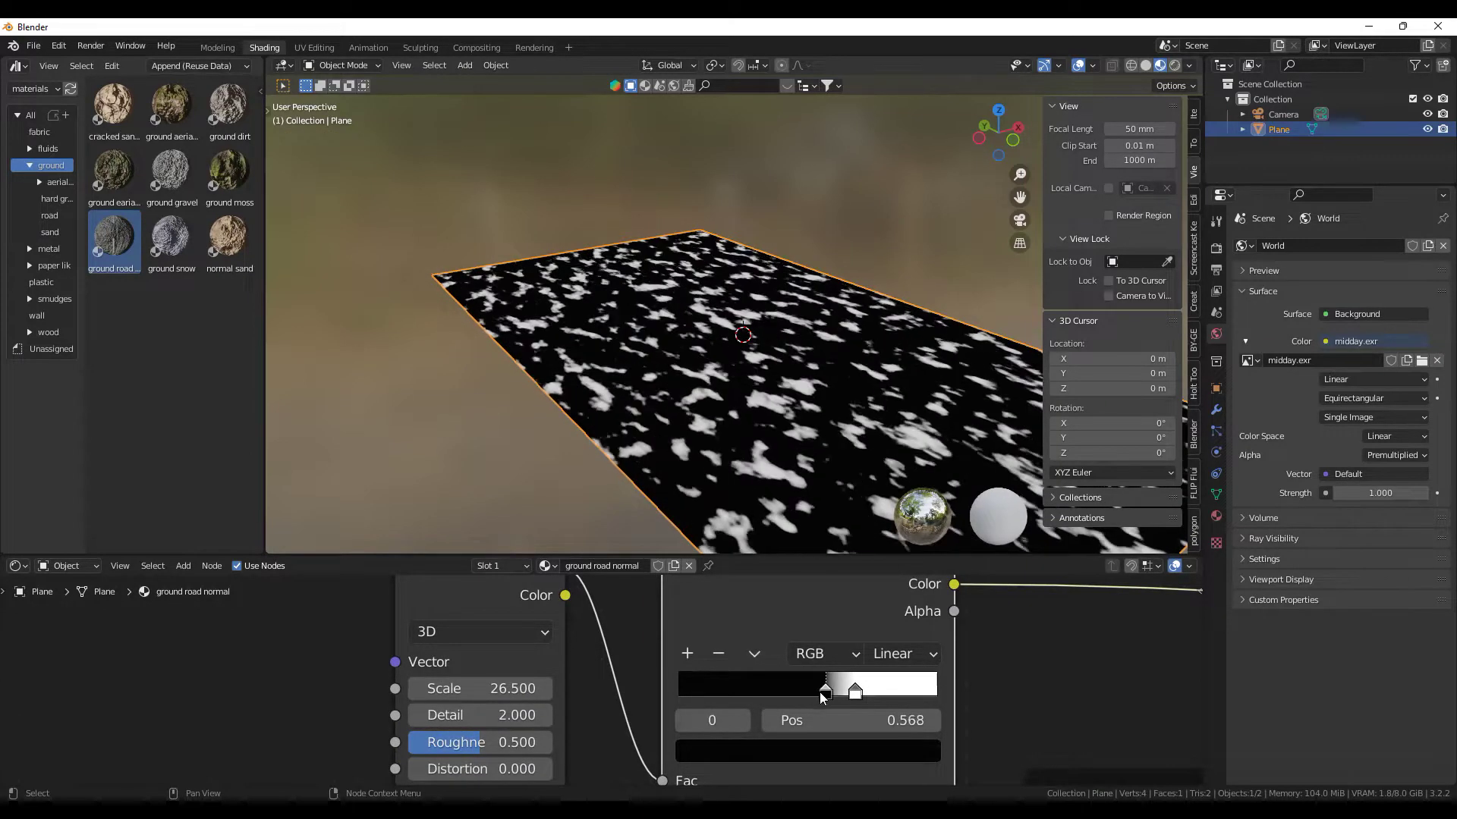
mouse_move(853, 694)
mouse_down()
mouse_move(893, 701)
mouse_move(845, 693)
mouse_up()
Set the Noise Texture's Scale to 128.2 and Roughness to 0.708, judging the specks from the camera view.
drag(479, 688, 633, 688)
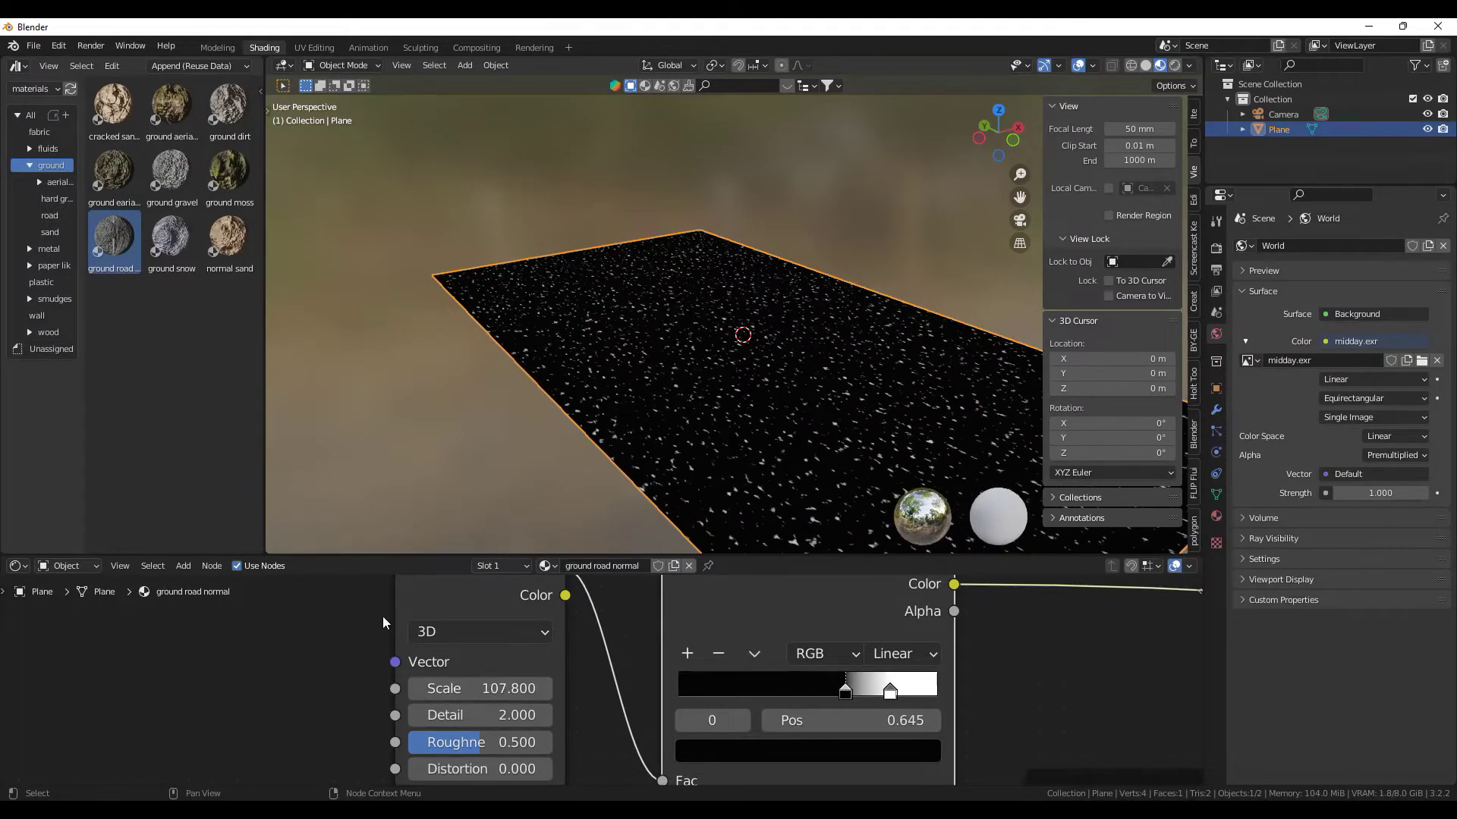
middle_drag(751, 447, 689, 442)
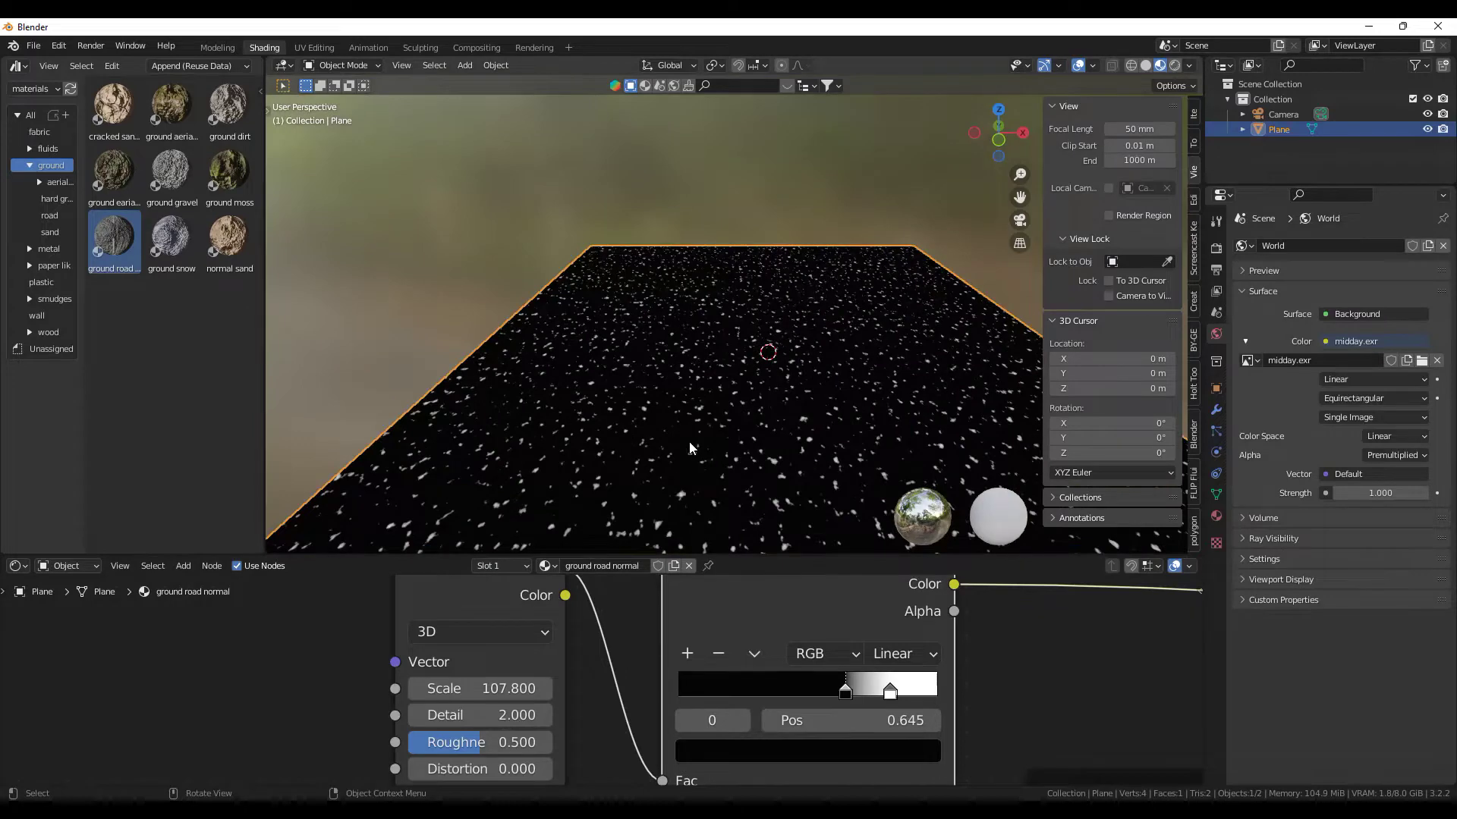
key(KP_0)
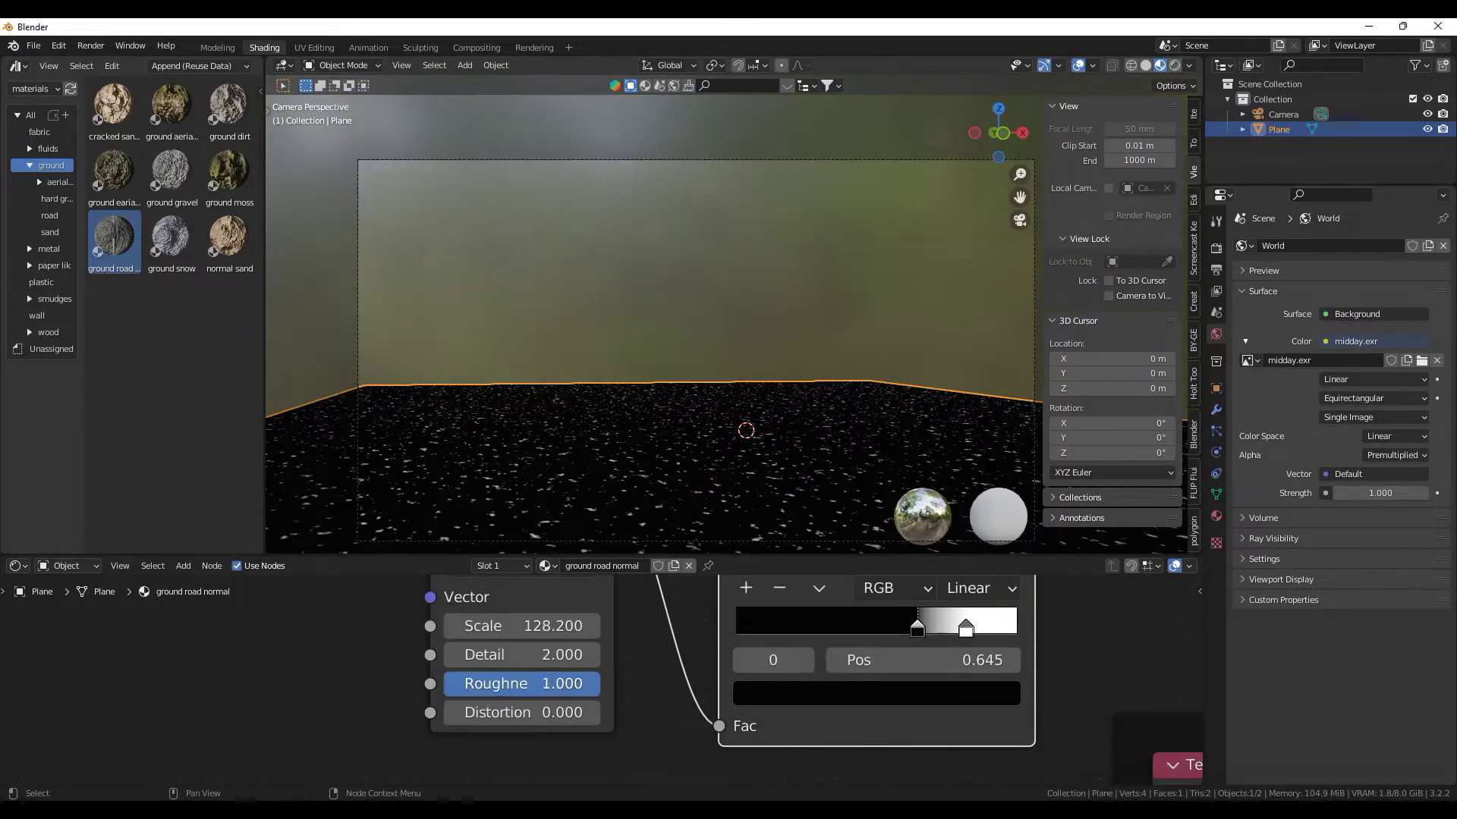
drag(598, 683, 554, 683)
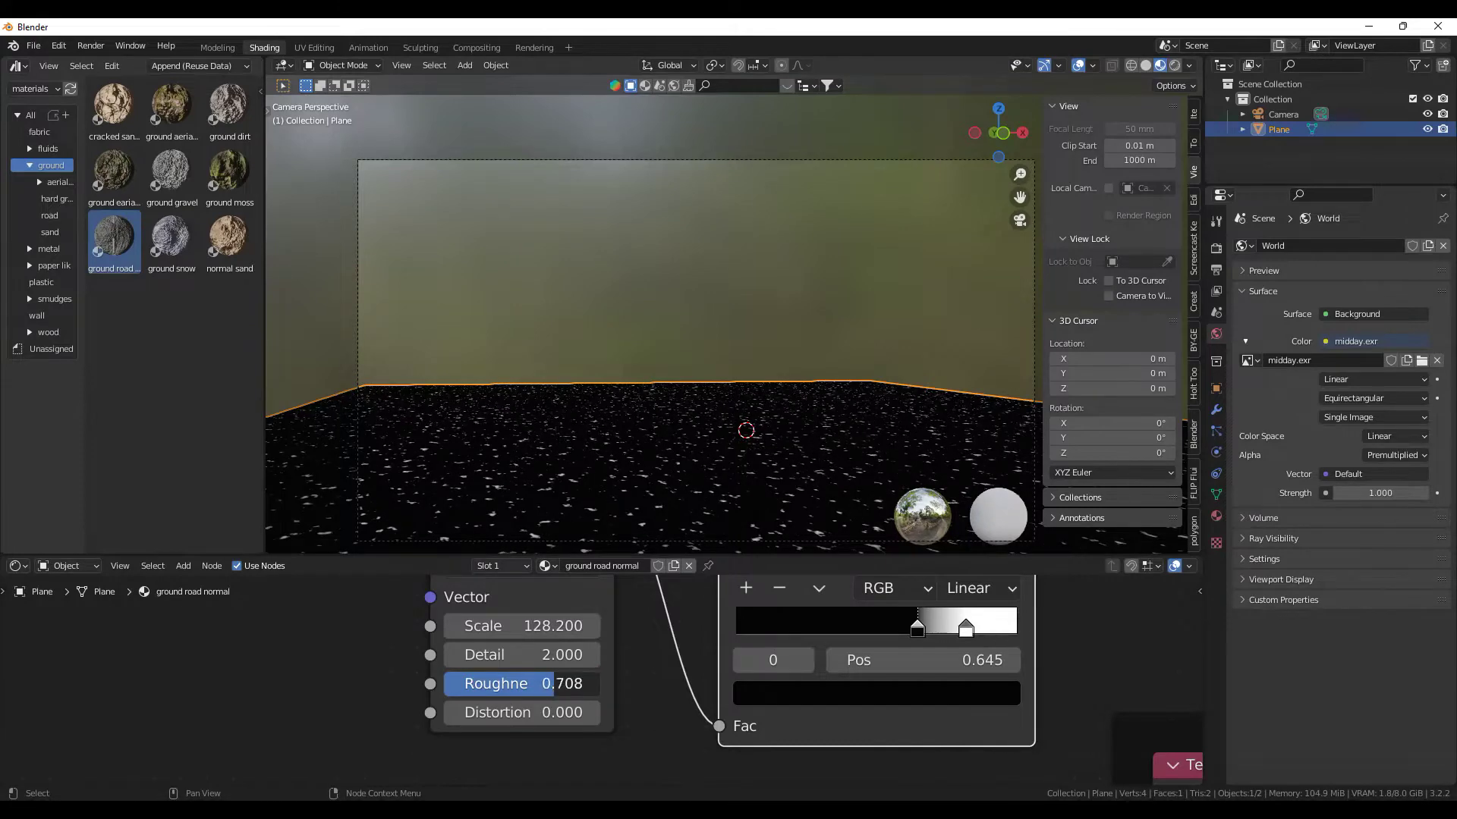
Insert a Math node set to Add between the Base Color image texture and the Principled BSDF.
drag(583, 615, 640, 629)
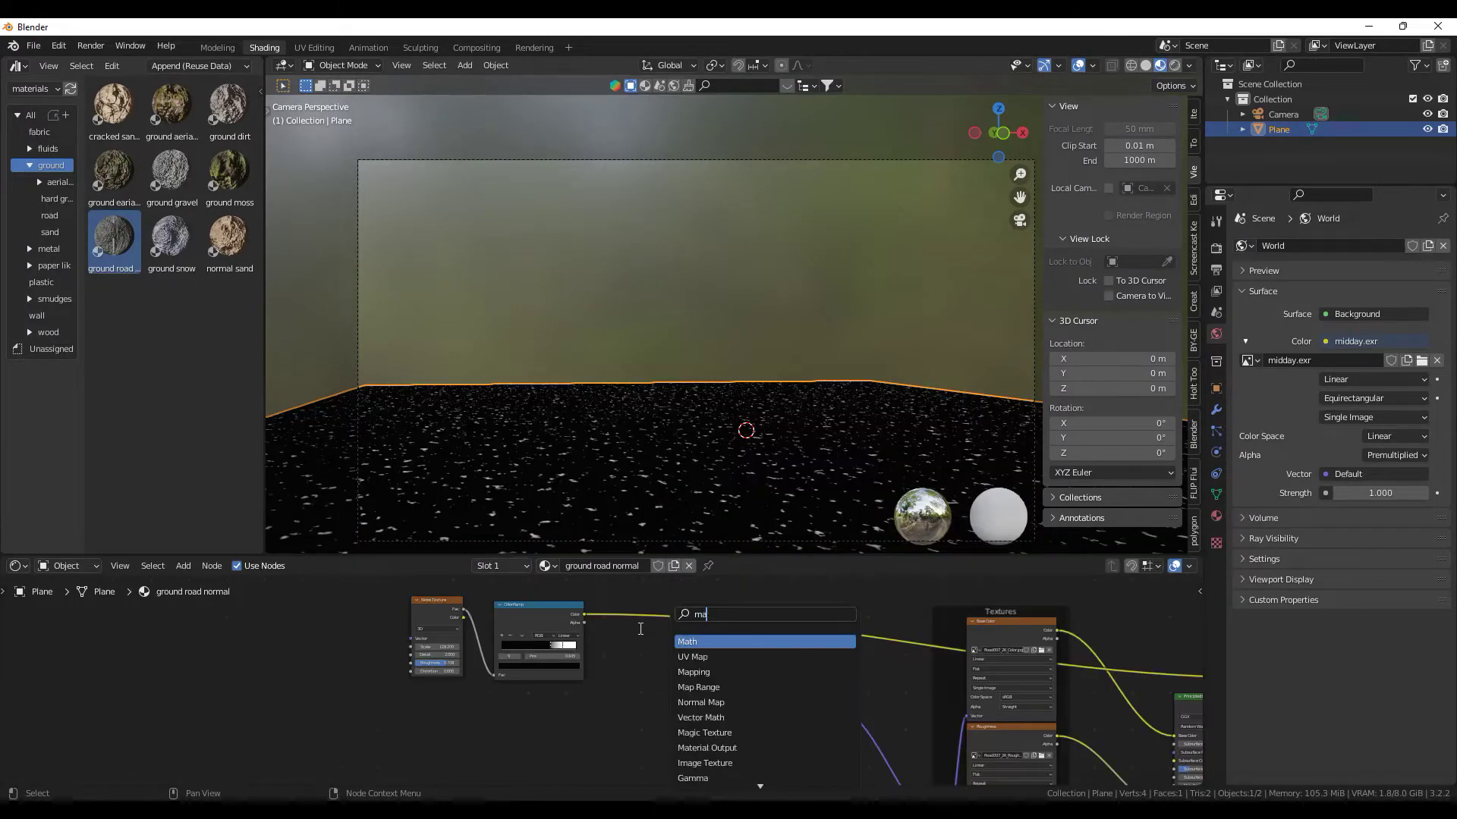
key(Return)
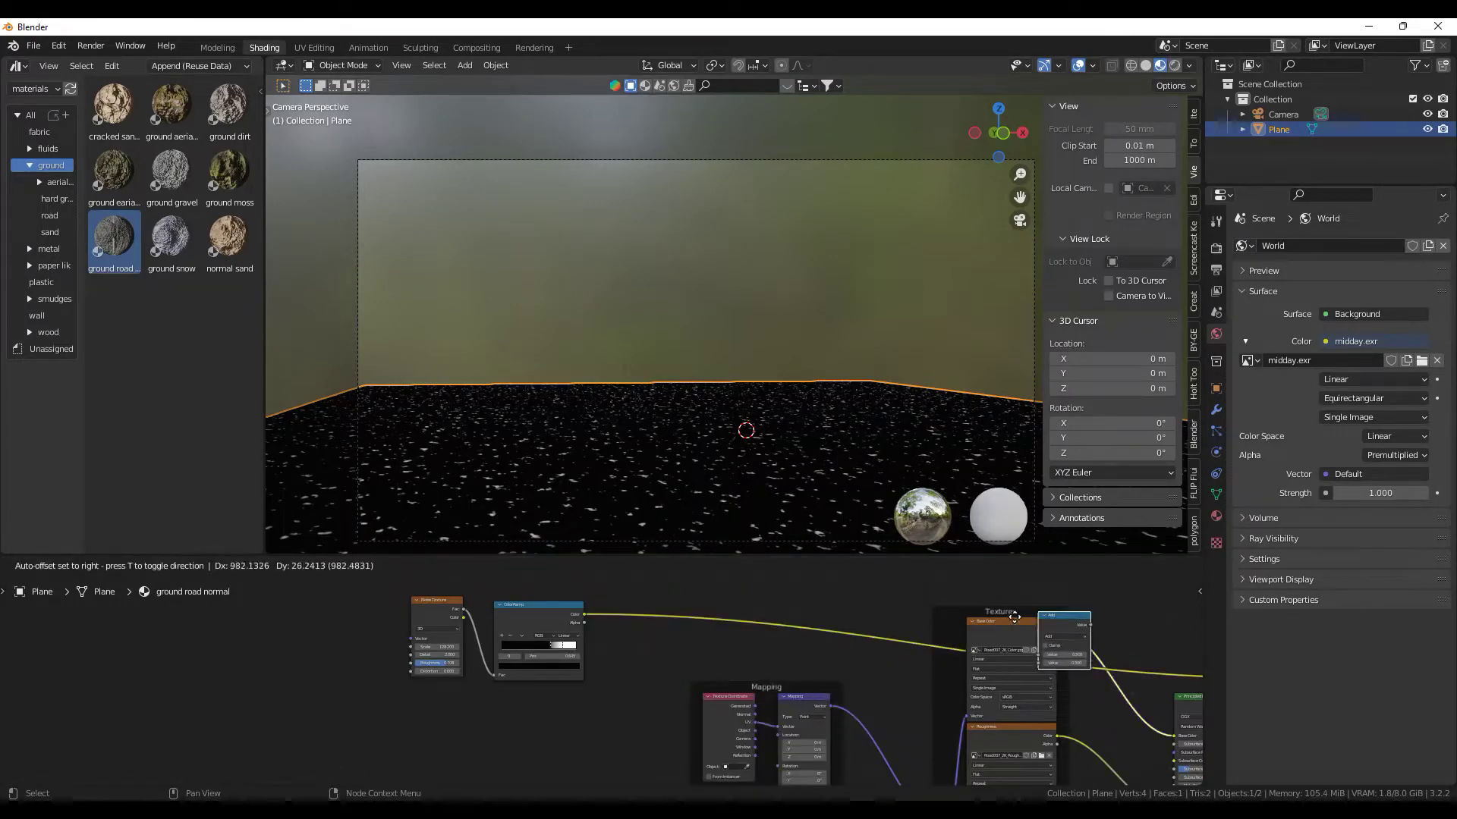
click(1064, 643)
middle_drag(1066, 663, 791, 662)
scroll(791, 663, up, 5)
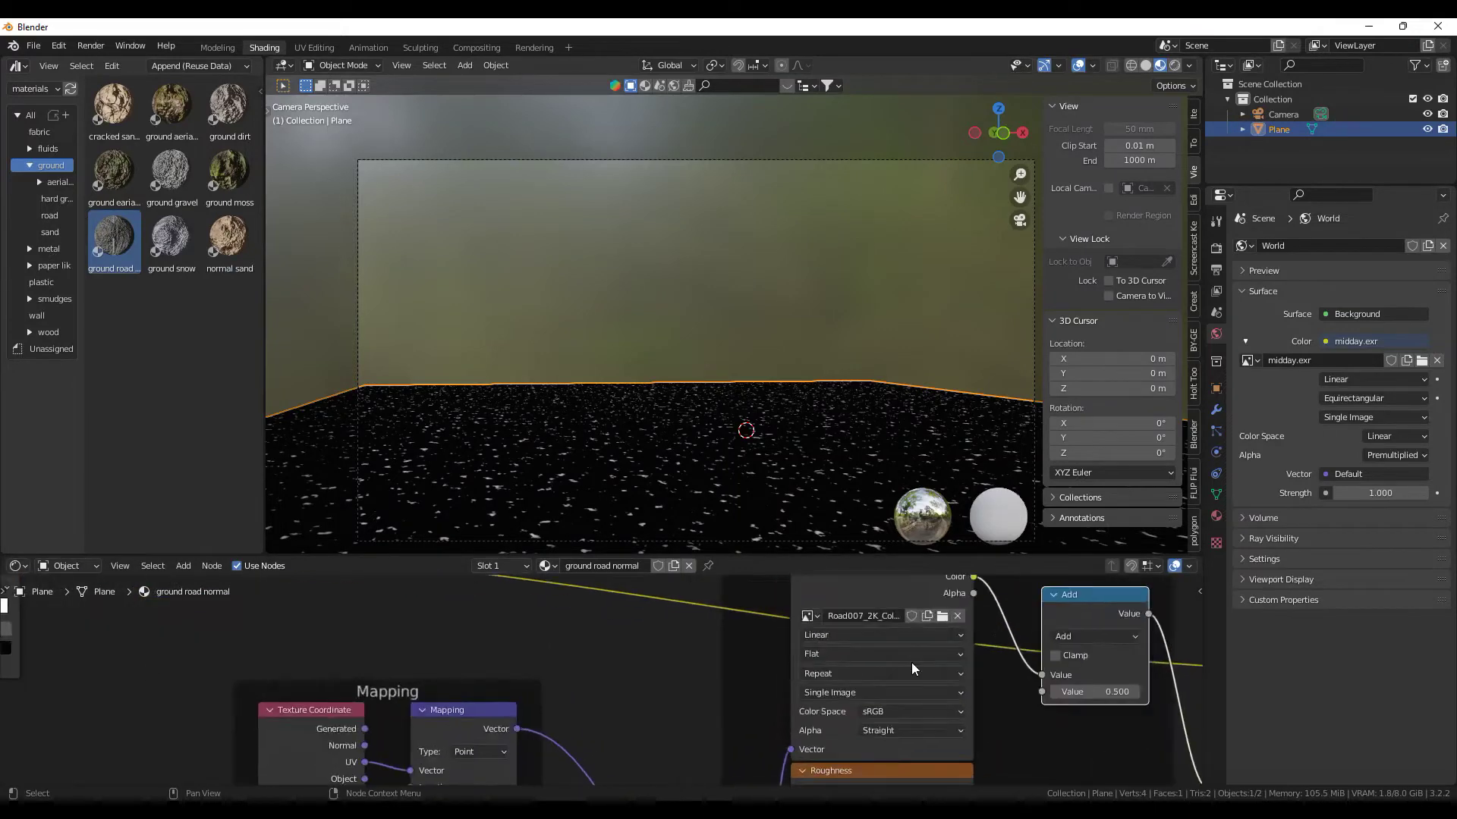
Connect the ColorRamp's Color output to the second Value of the Add node in the base color chain.
middle_drag(912, 662, 603, 665)
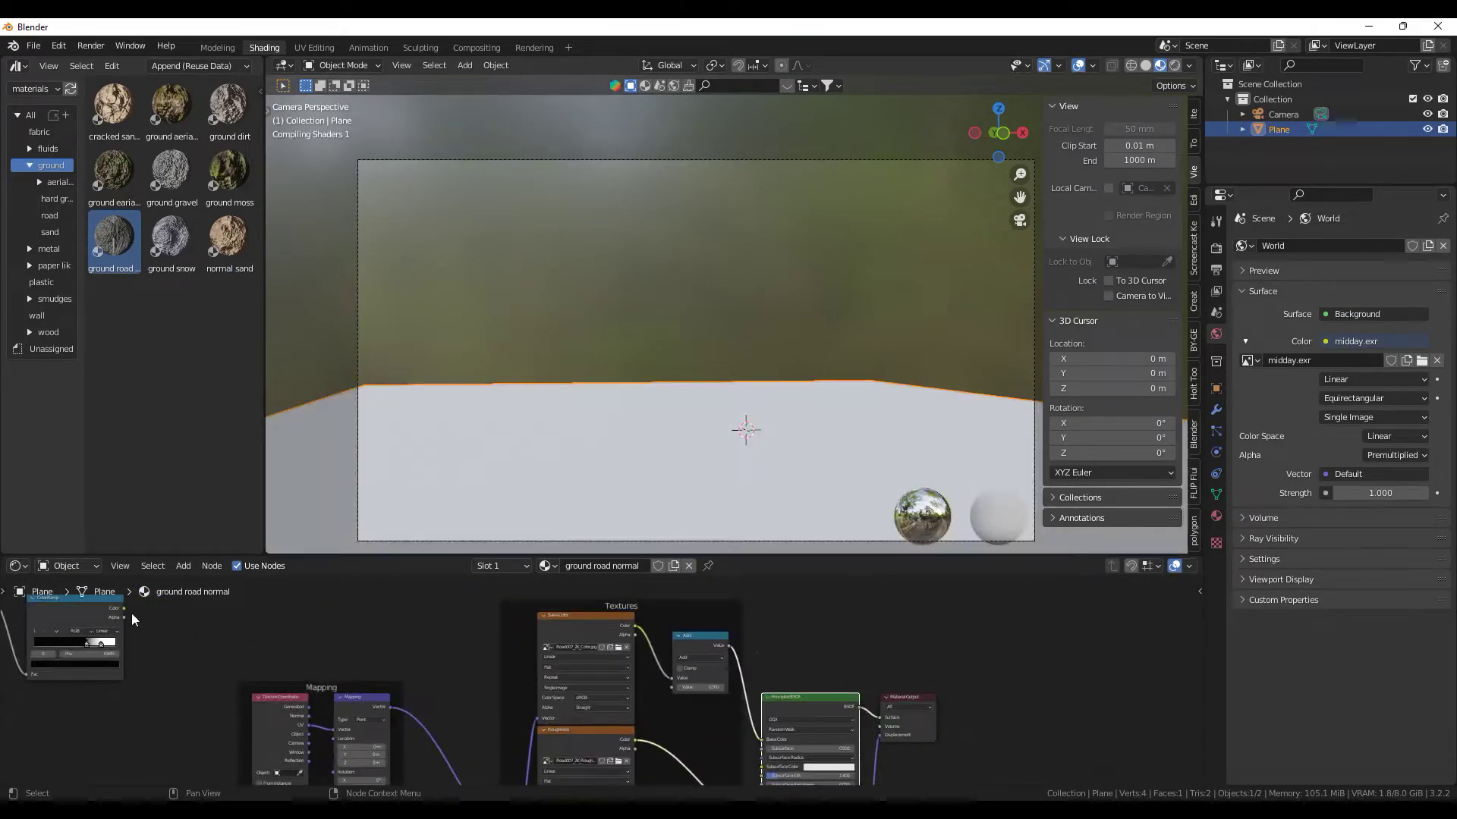
drag(123, 608, 675, 685)
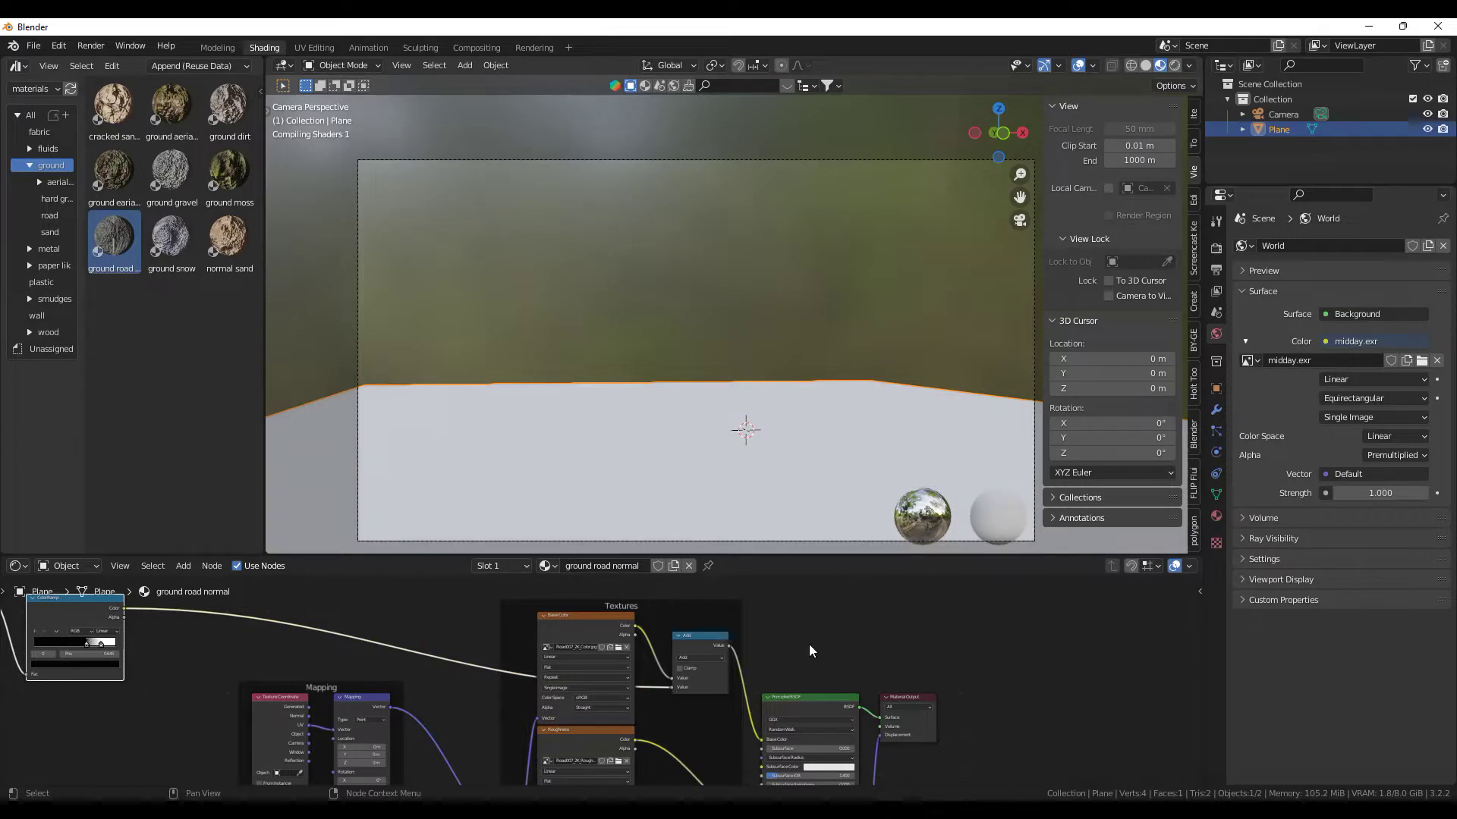
scroll(741, 431, up, 2)
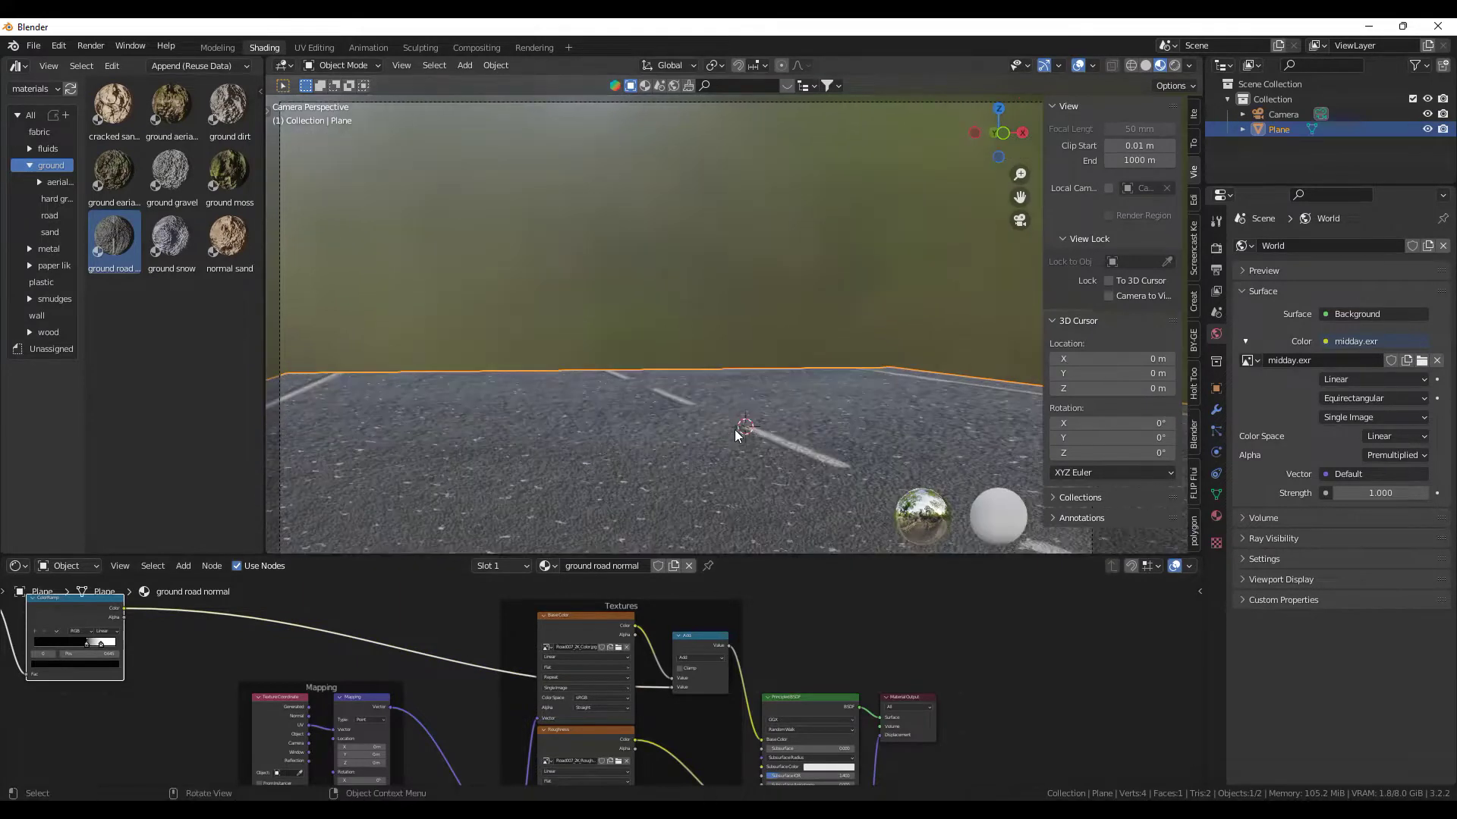
Give the Noise Texture its own Texture Coordinate and Mapping nodes and keyframe the Mapping Location at 0 m on frame 1.
scroll(227, 707, down, 5)
middle_drag(234, 694, 642, 754)
scroll(642, 754, up, 6)
middle_drag(728, 717, 544, 647)
scroll(544, 647, up, 4)
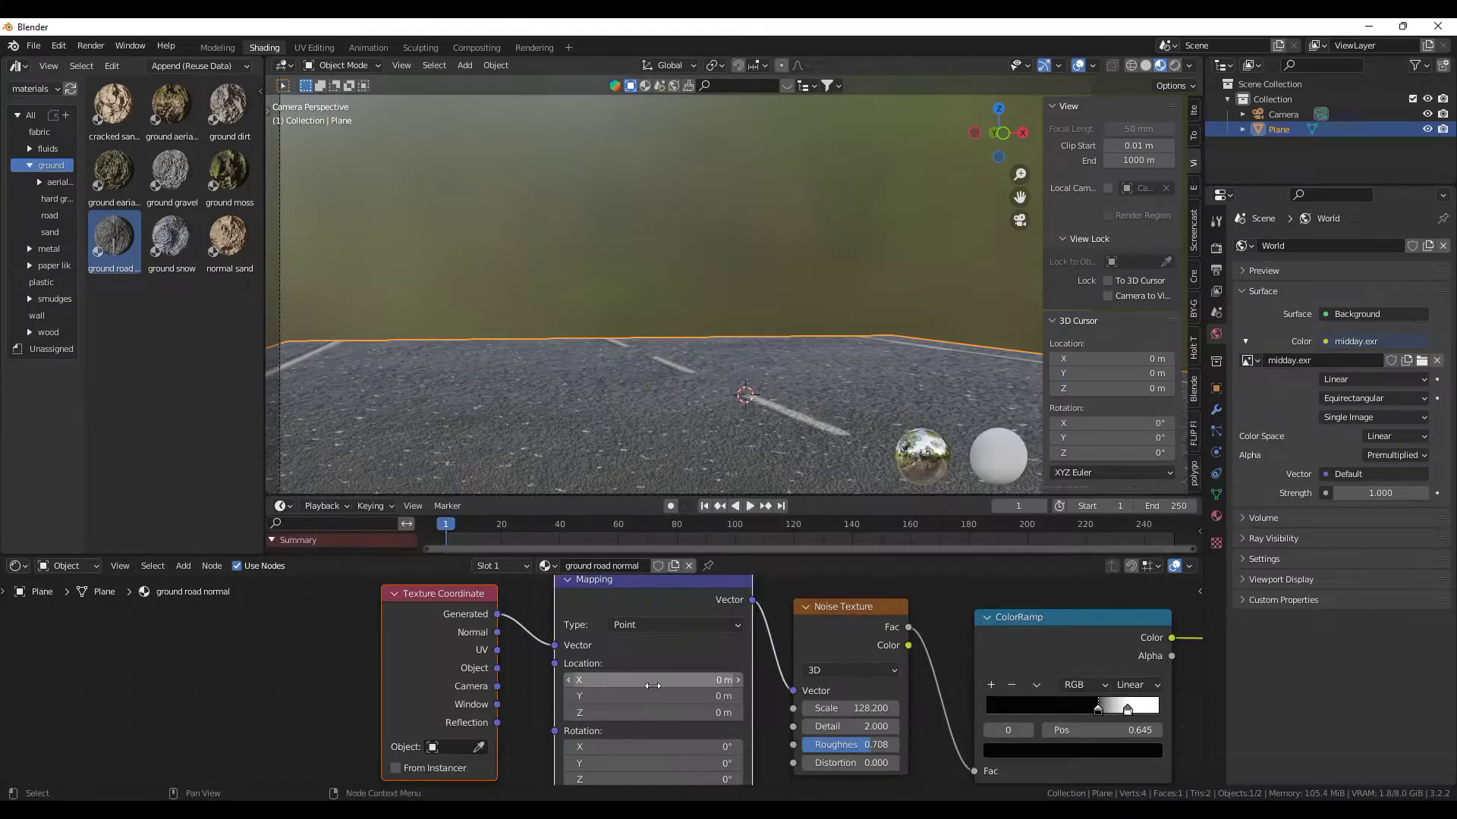
key(i)
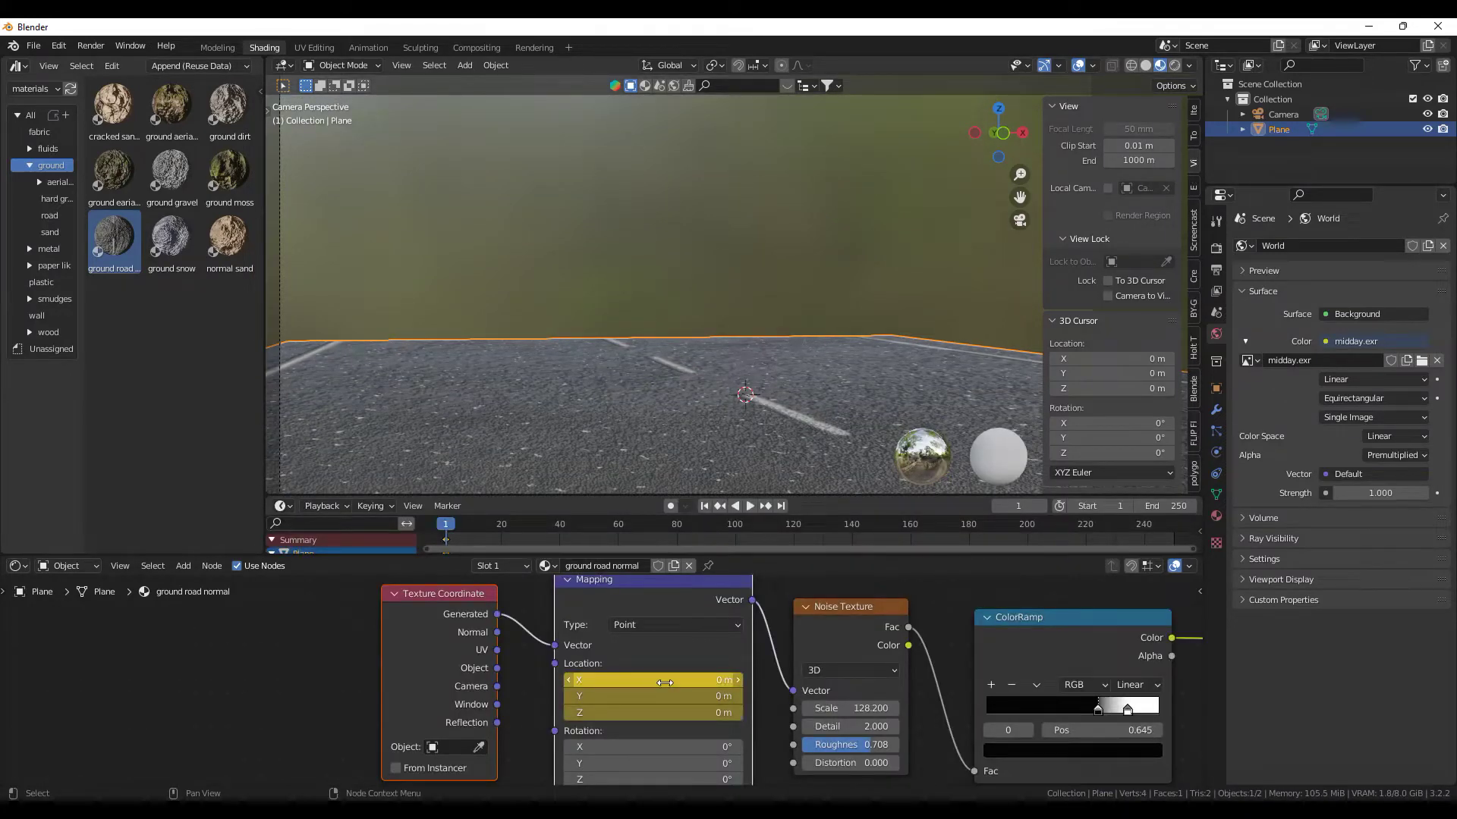
On frame 40, set the noise Mapping's Location X, Y and Z to 40 m and keyframe it.
click(555, 521)
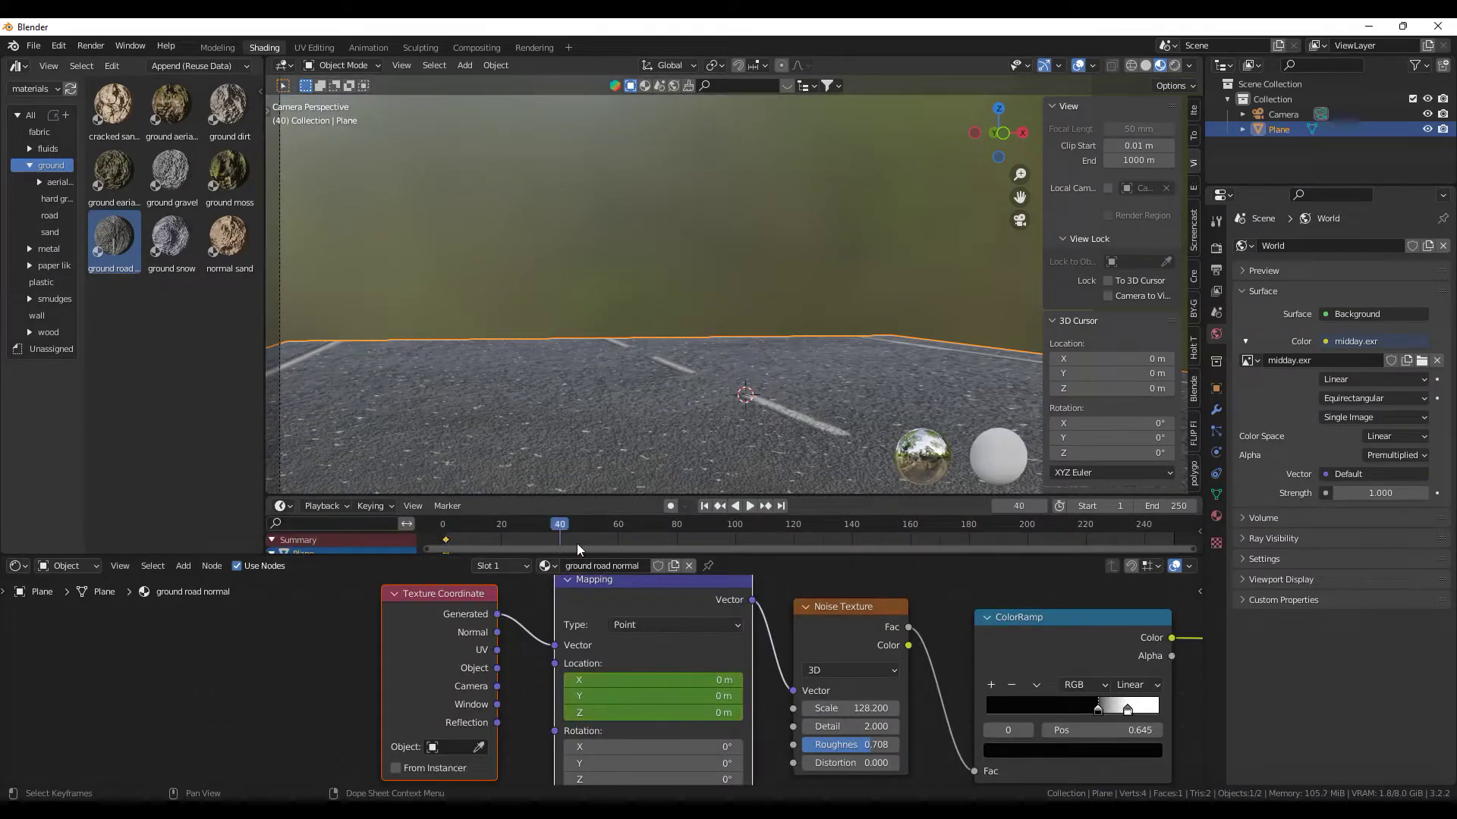
drag(666, 679, 665, 712)
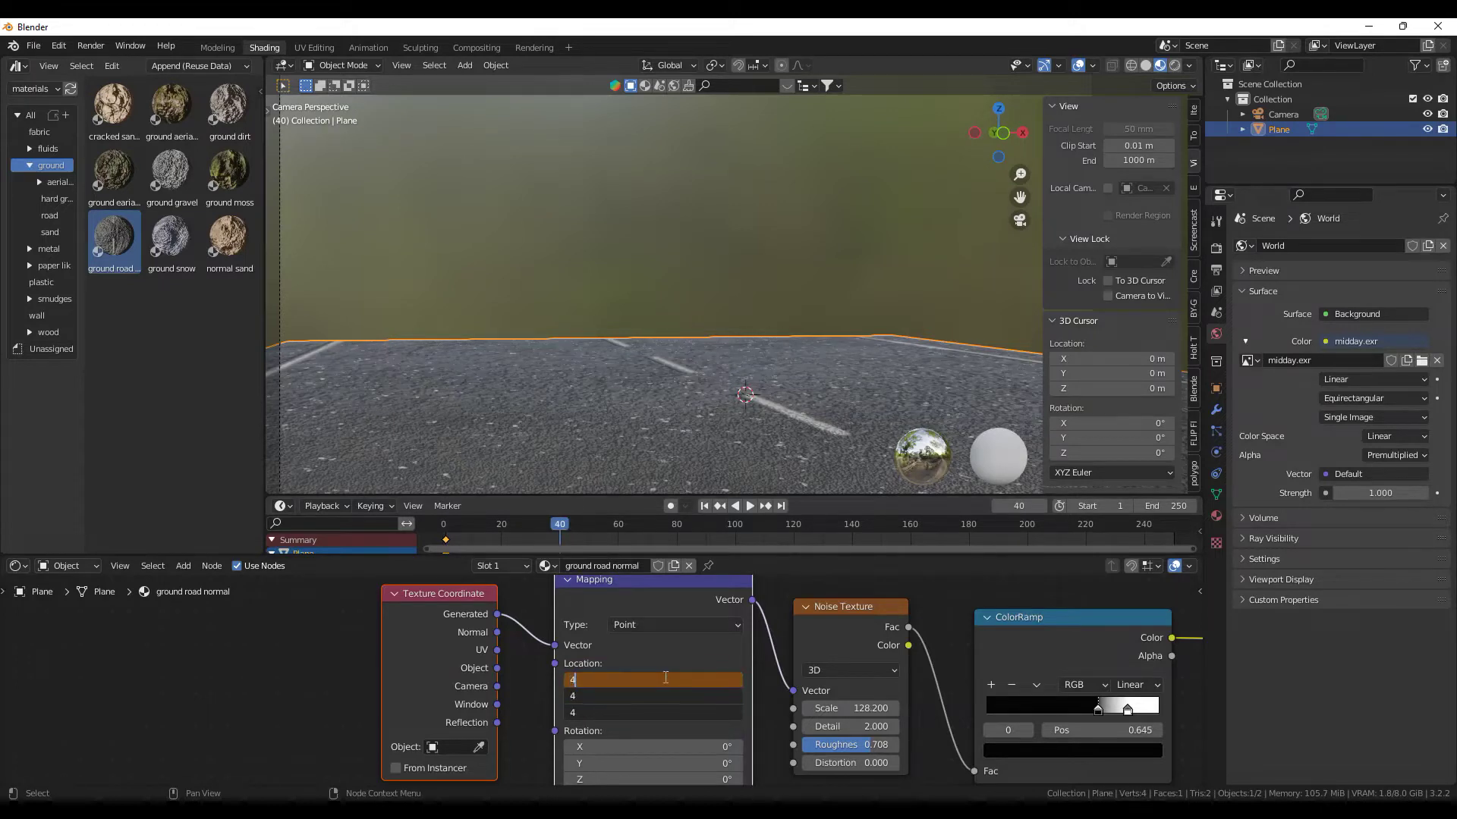
key(Return)
key(i)
Play back the animation from the early frames to check how the specks move across the road.
key(space)
click(492, 529)
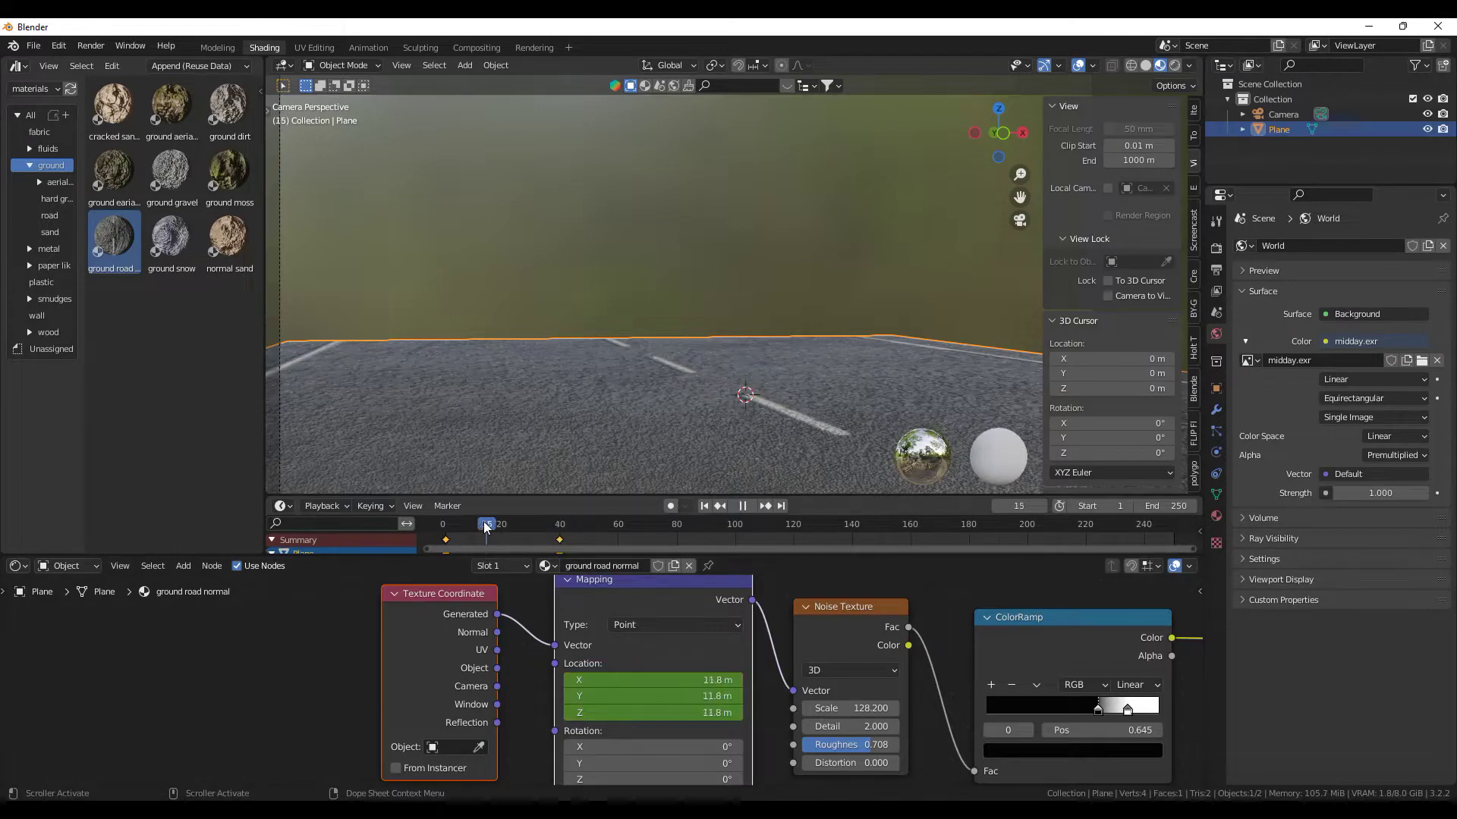
key(space)
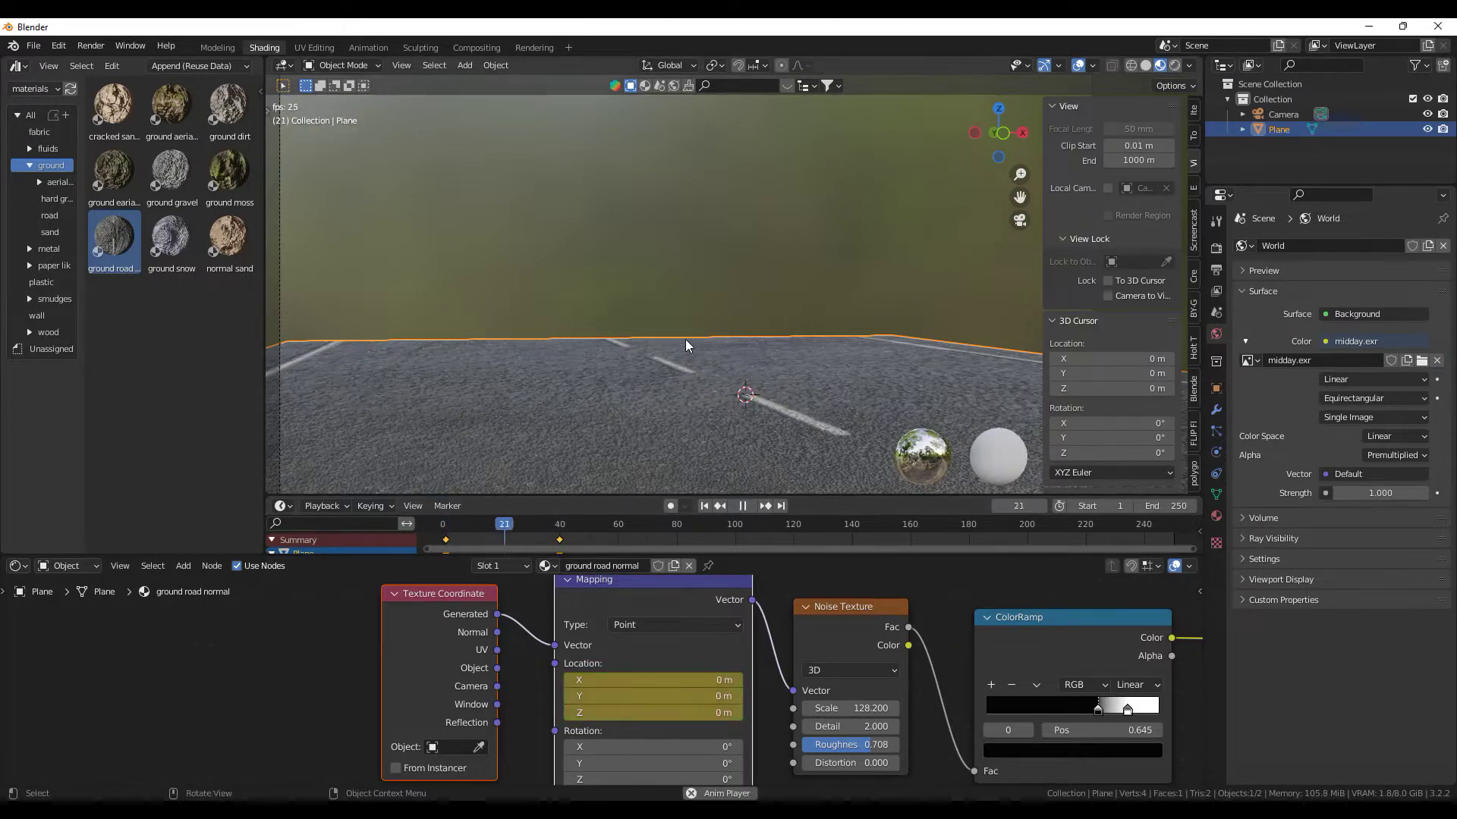
key(space)
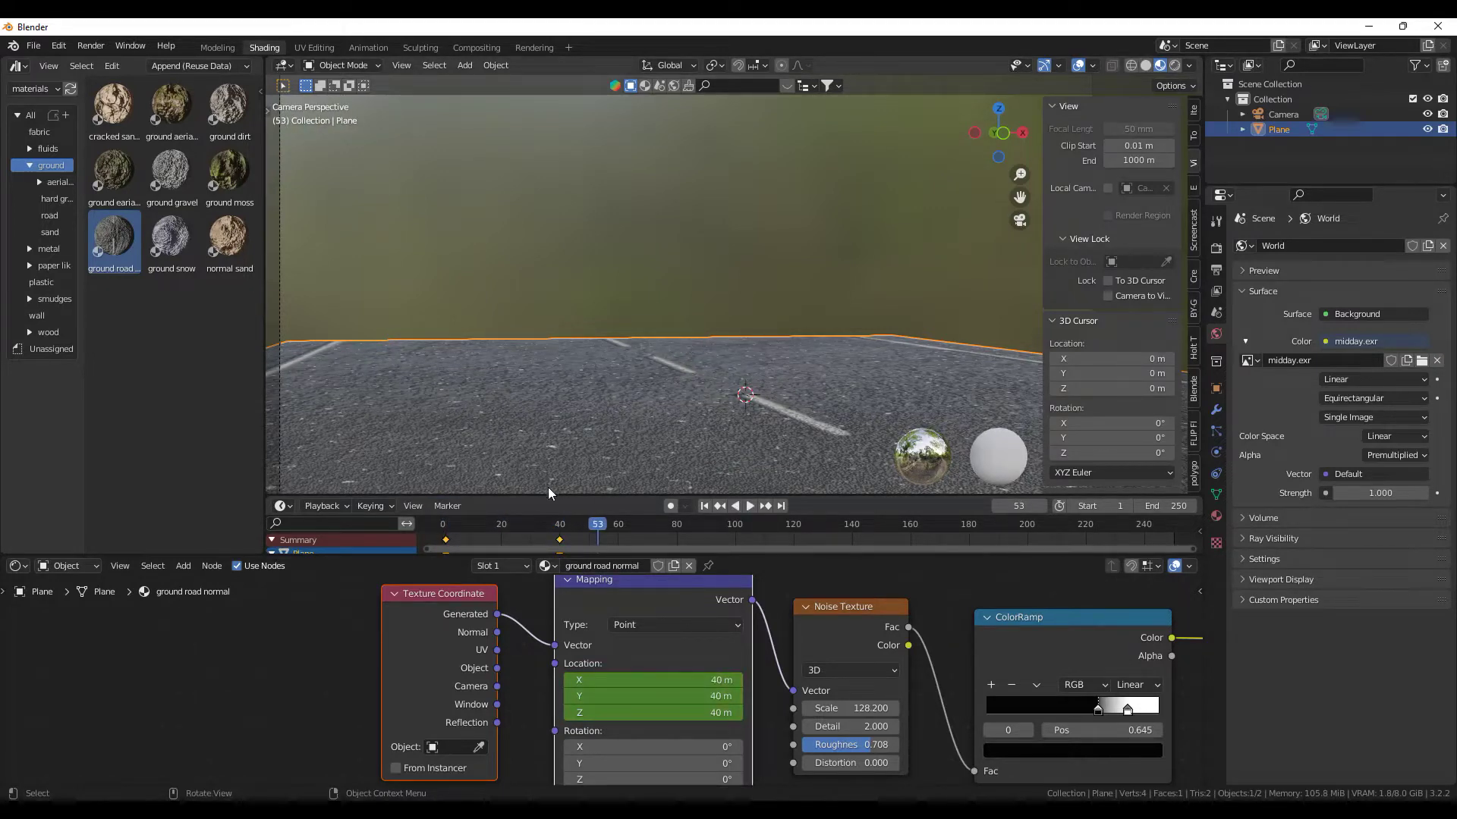
key(space)
click(452, 523)
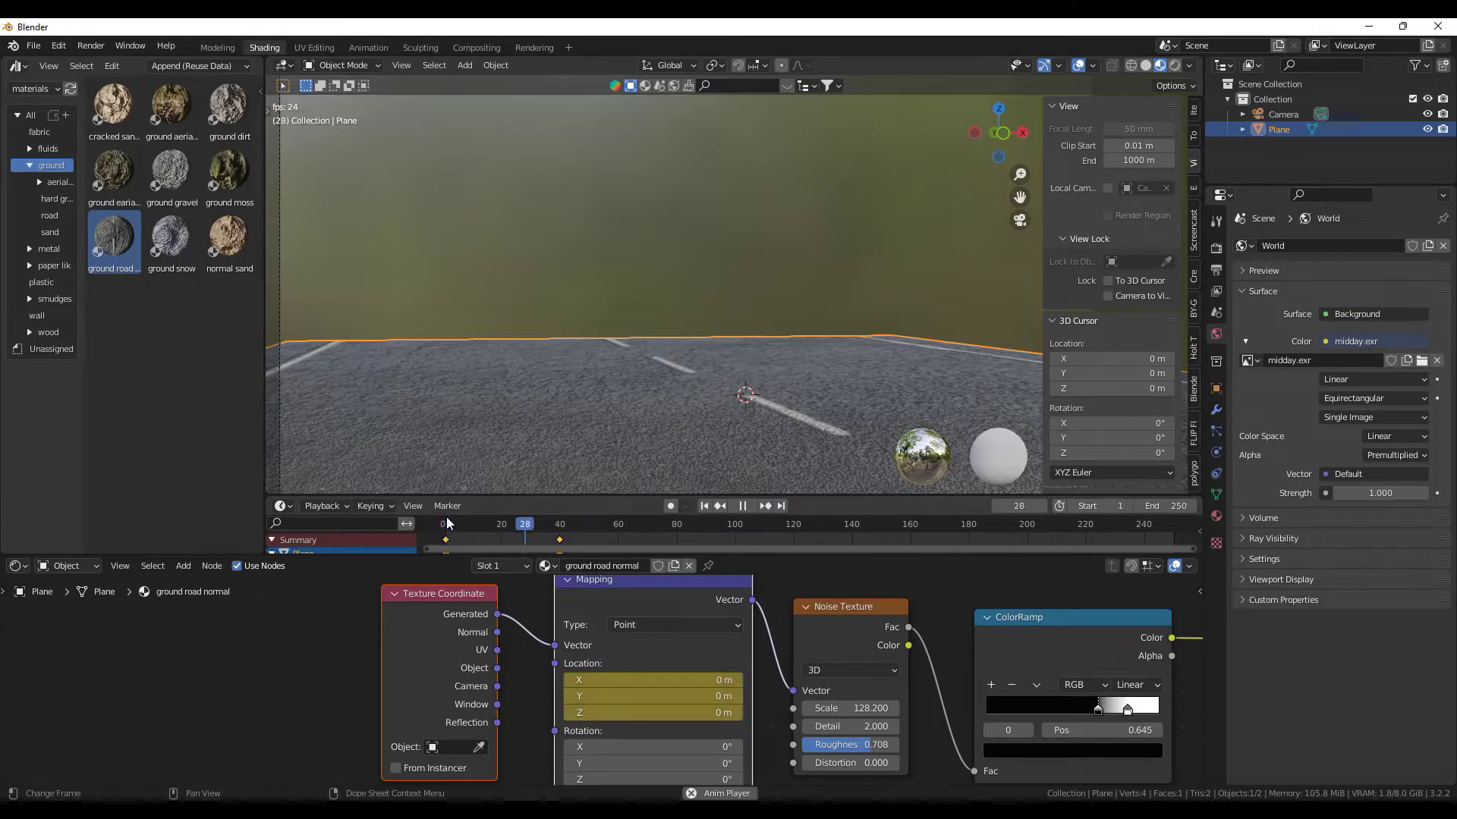
key(space)
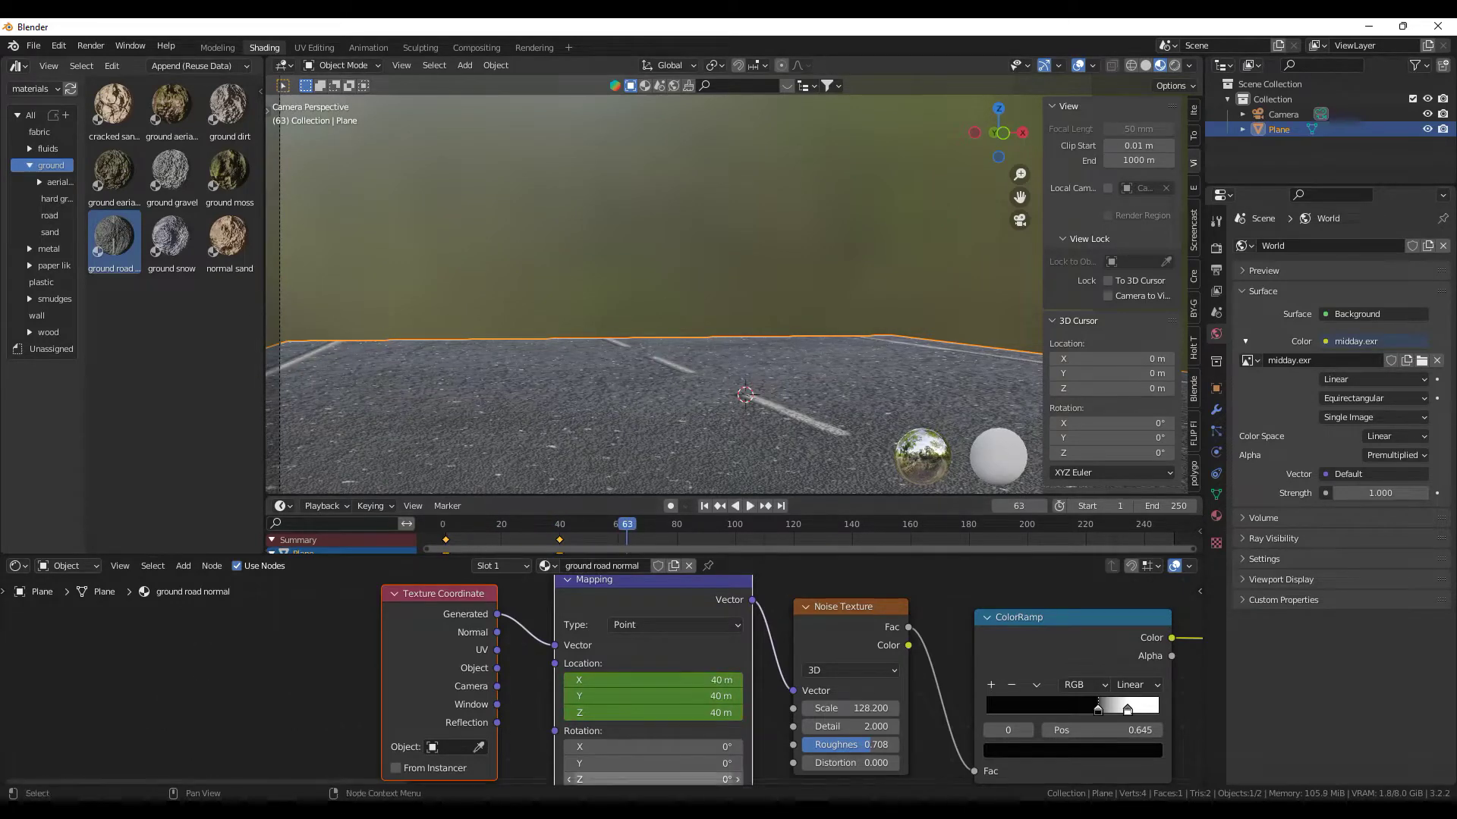
Duplicate the Noise Texture, feed it from the animated Mapping node, and add a second ColorRamp to its output.
scroll(559, 673, down, 3)
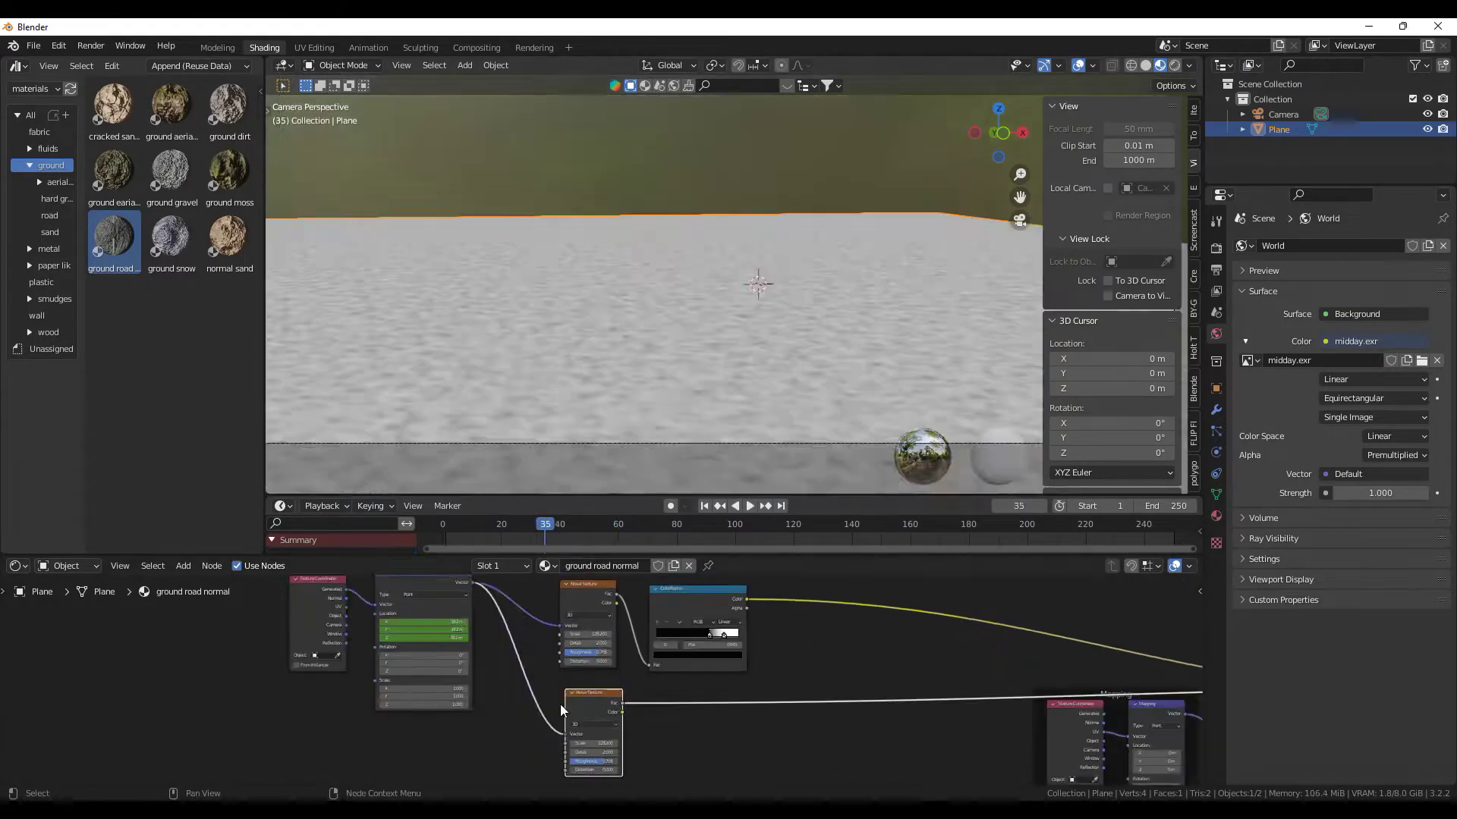
scroll(647, 710, up, 6)
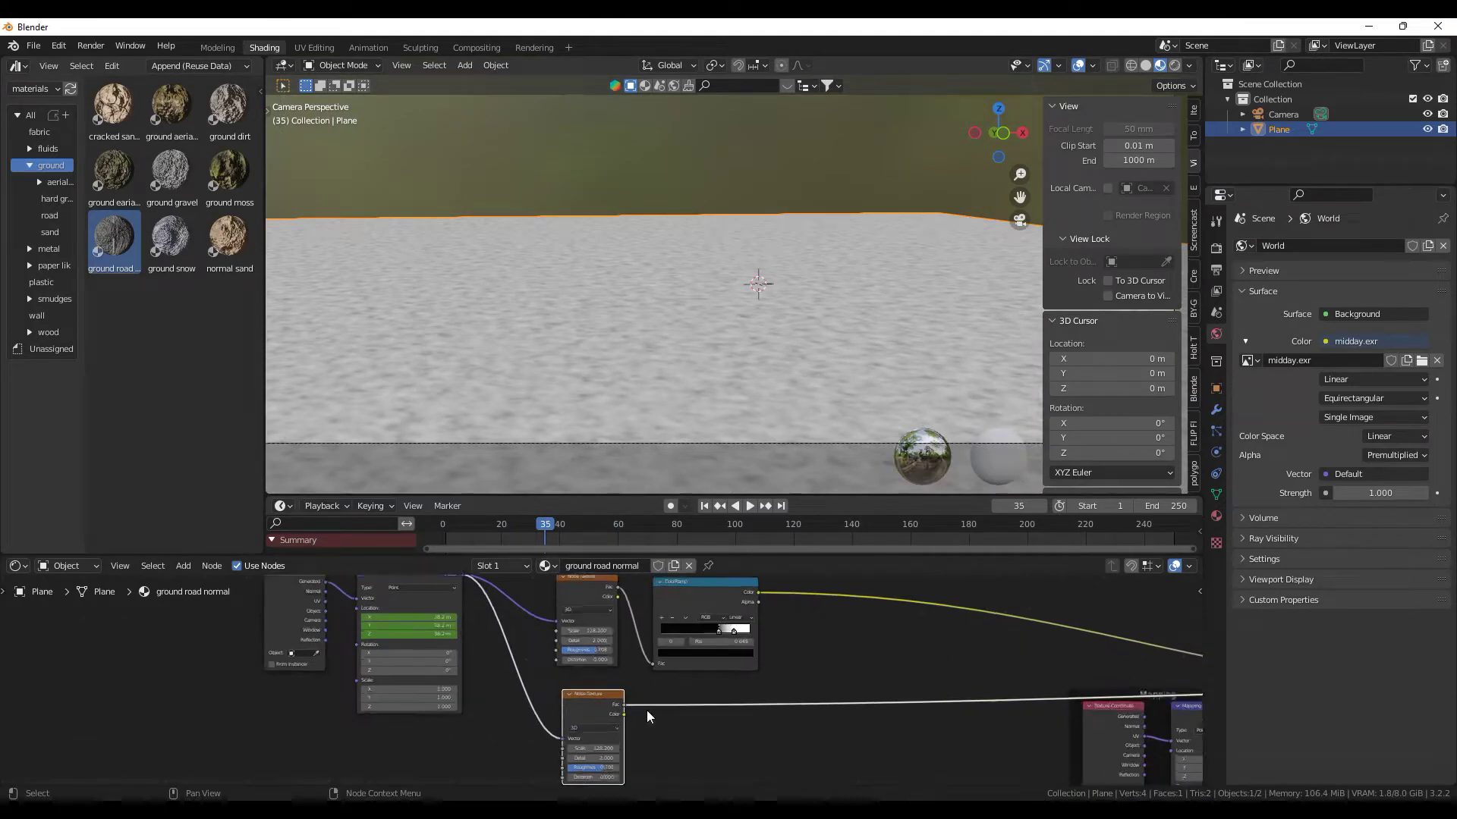
middle_drag(662, 714, 627, 663)
scroll(628, 662, up, 2)
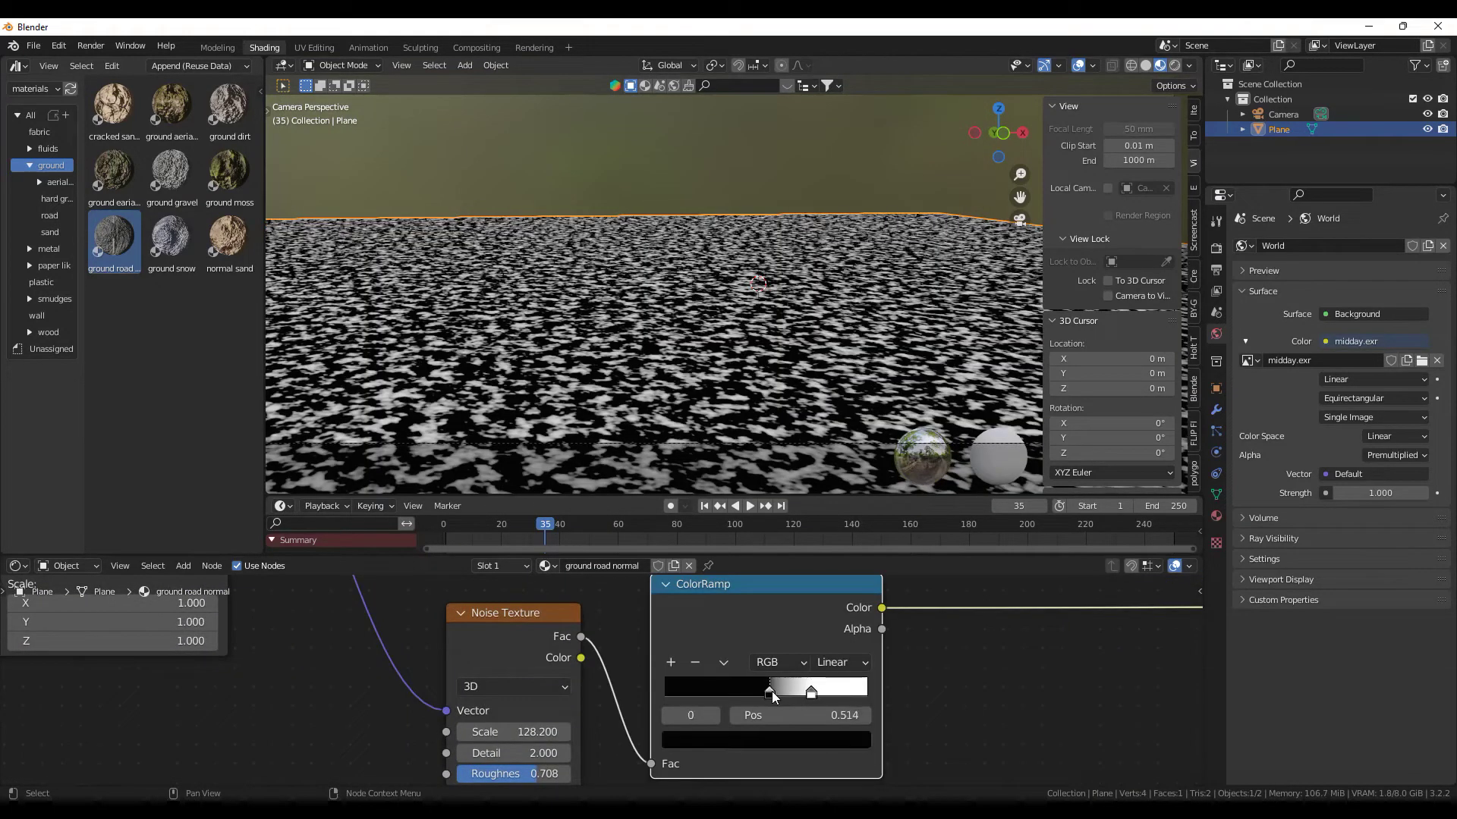
Flip the second ColorRamp, place its white stop at 0.450, set interpolation to Ease, and fine-tune the black stop.
mouse_move(772, 691)
mouse_down()
mouse_move(804, 693)
mouse_move(741, 691)
mouse_move(789, 692)
mouse_move(762, 694)
mouse_up()
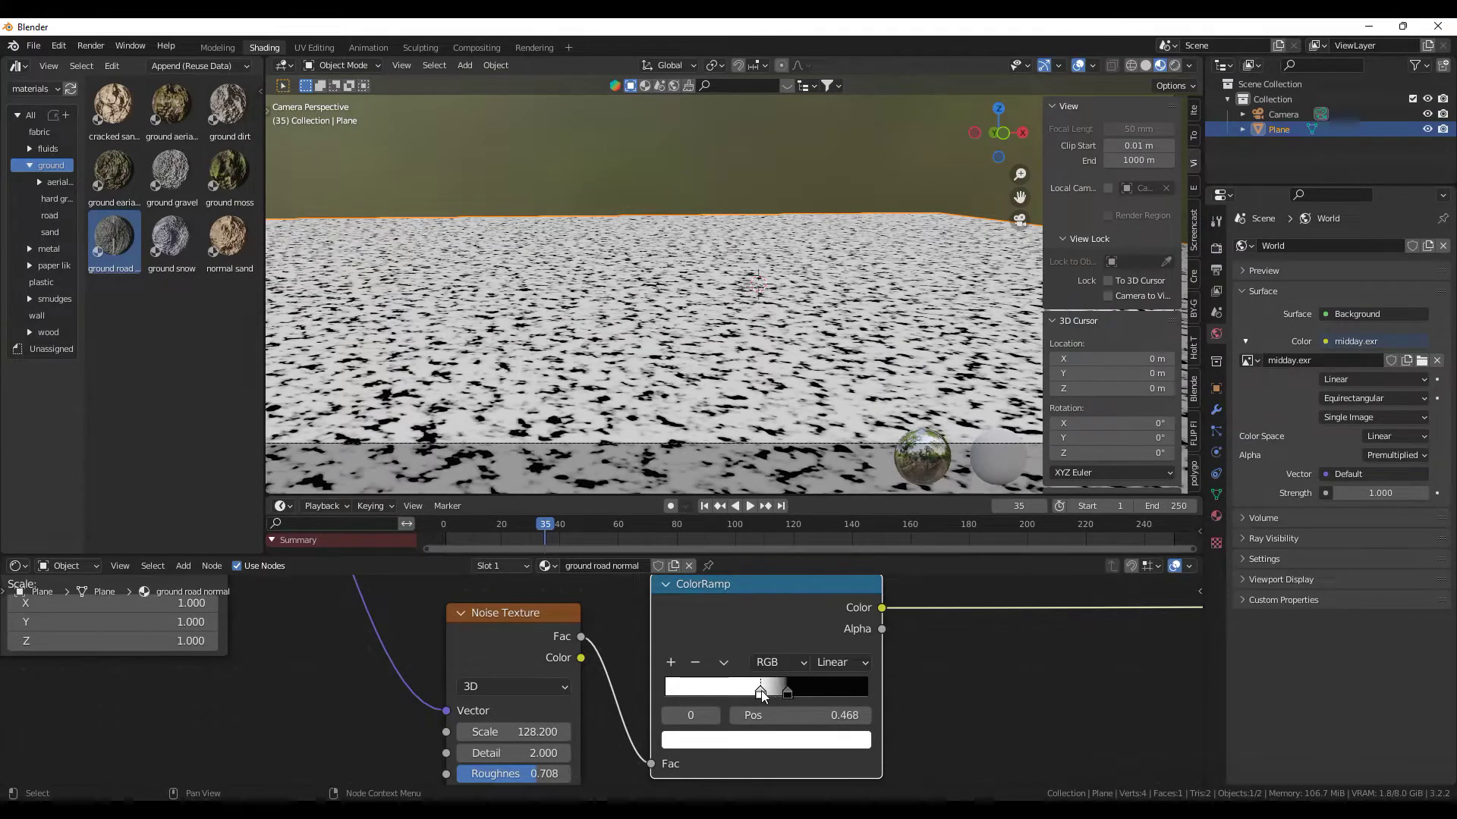
click(821, 662)
click(842, 640)
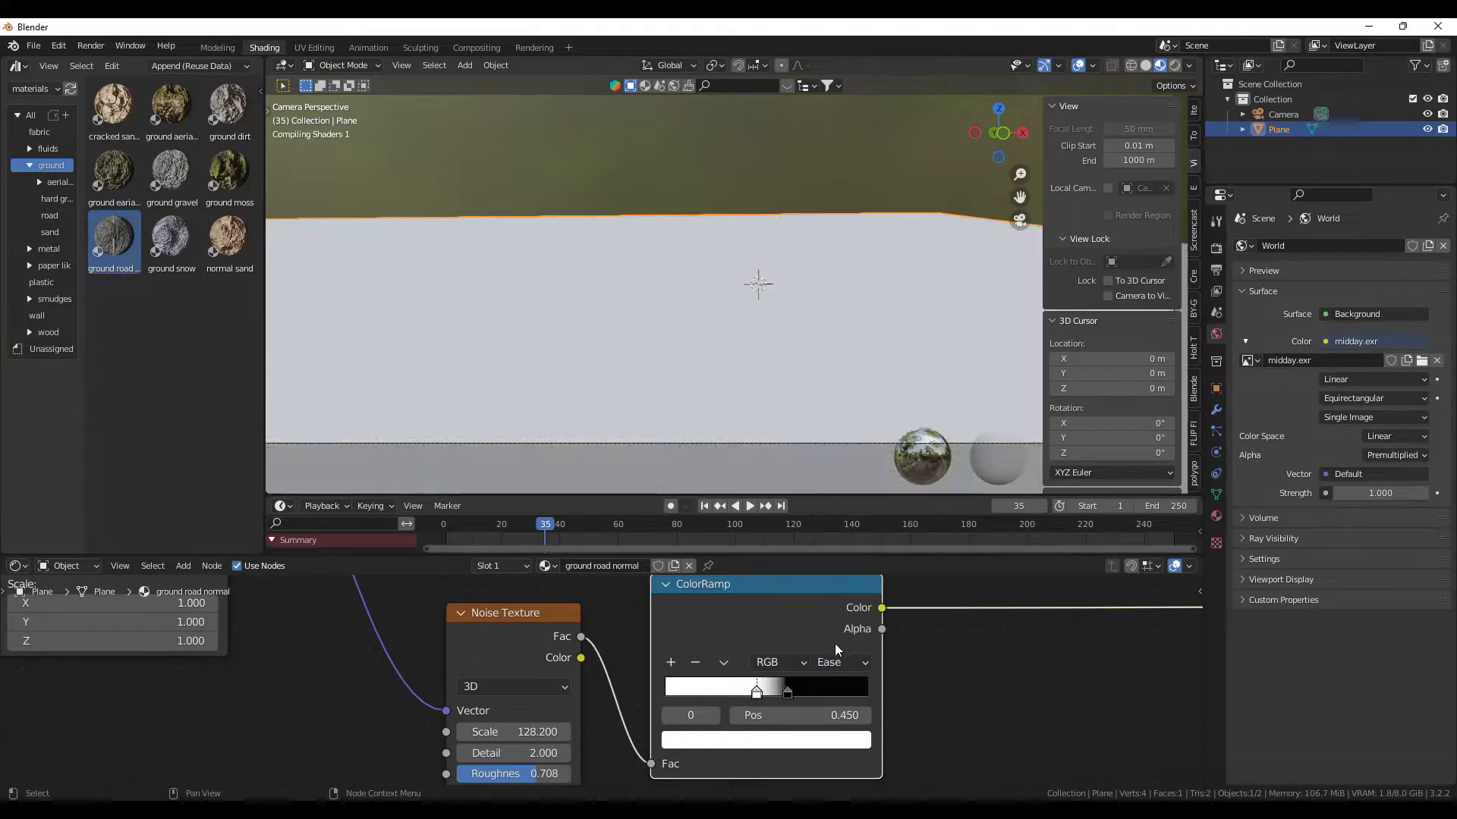
drag(788, 690, 795, 695)
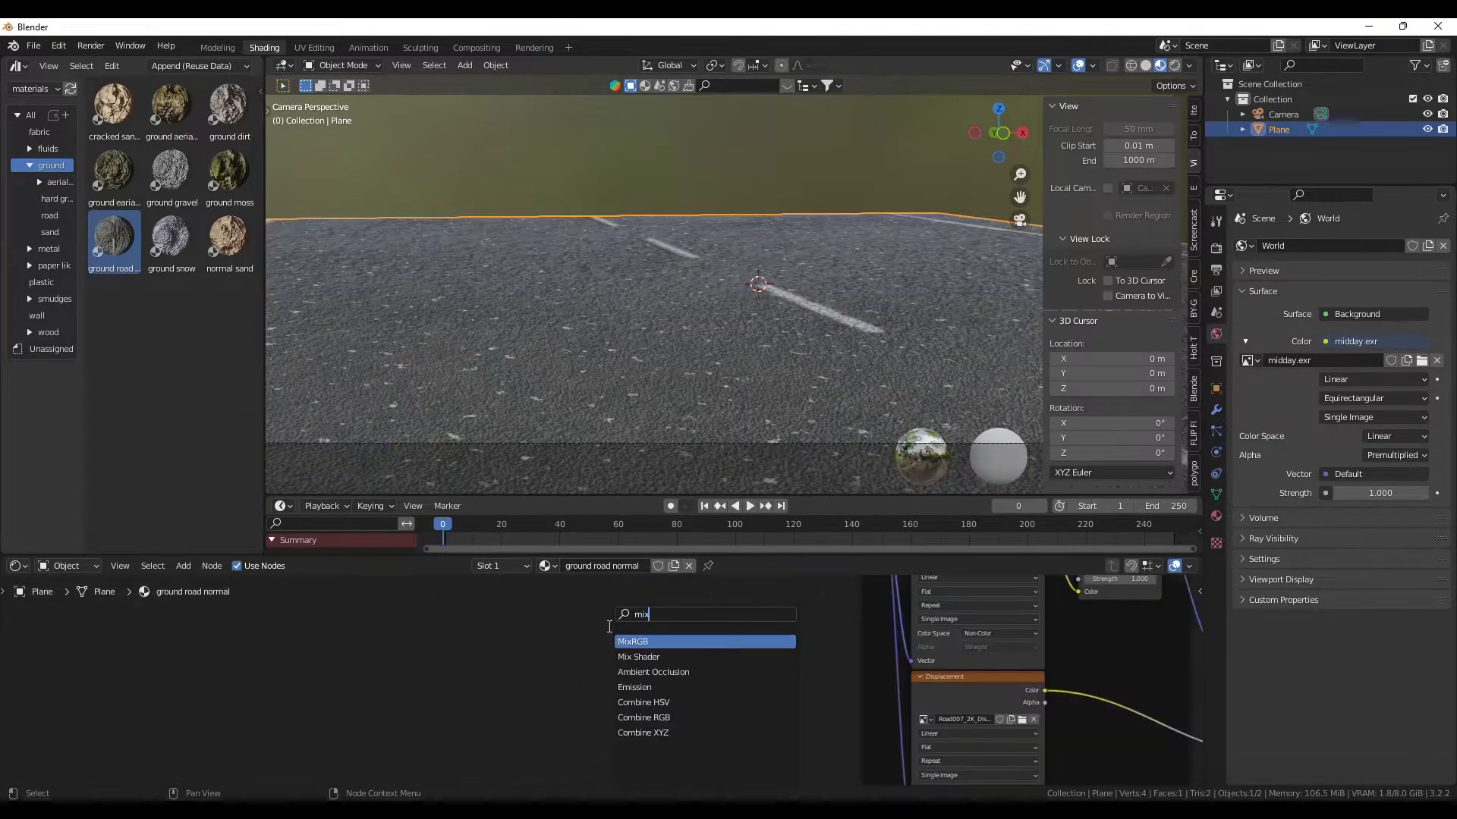
Insert a MixRGB node between the Roughness texture and the Principled BSDF, and connect the flipped ColorRamp to its Color2.
click(648, 639)
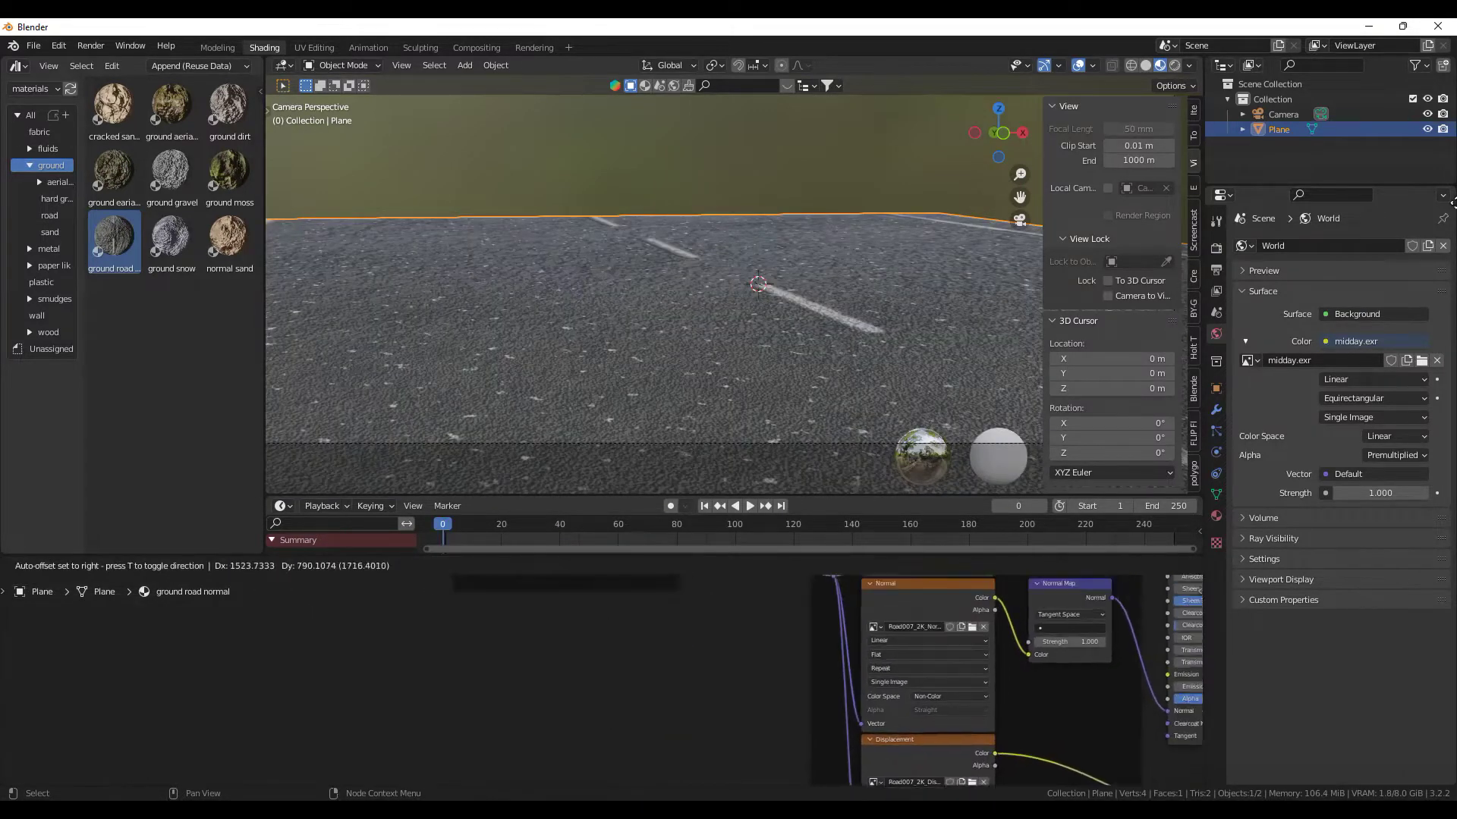
click(901, 649)
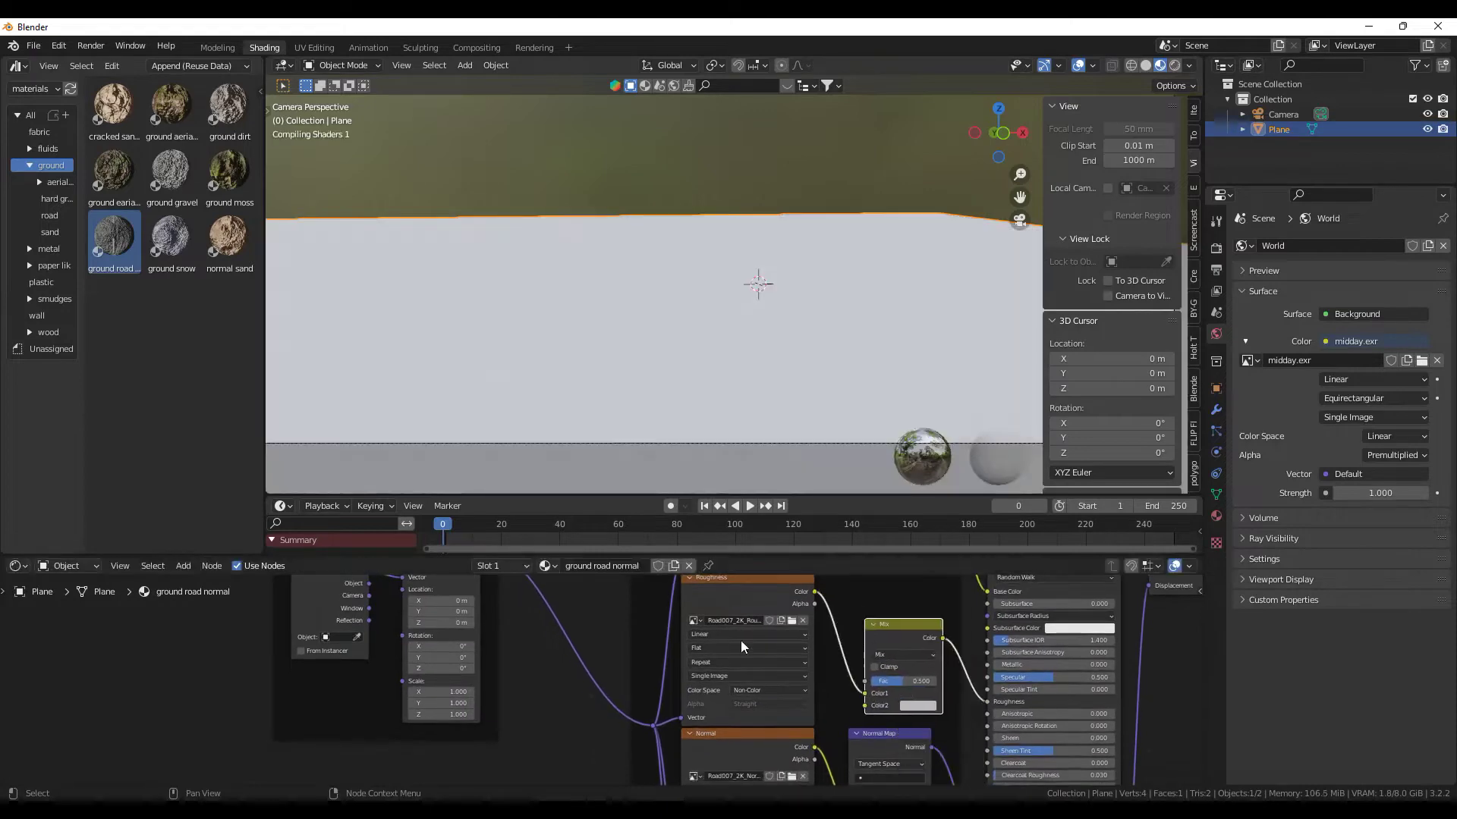
scroll(668, 657, down, 7)
scroll(653, 657, down, 2)
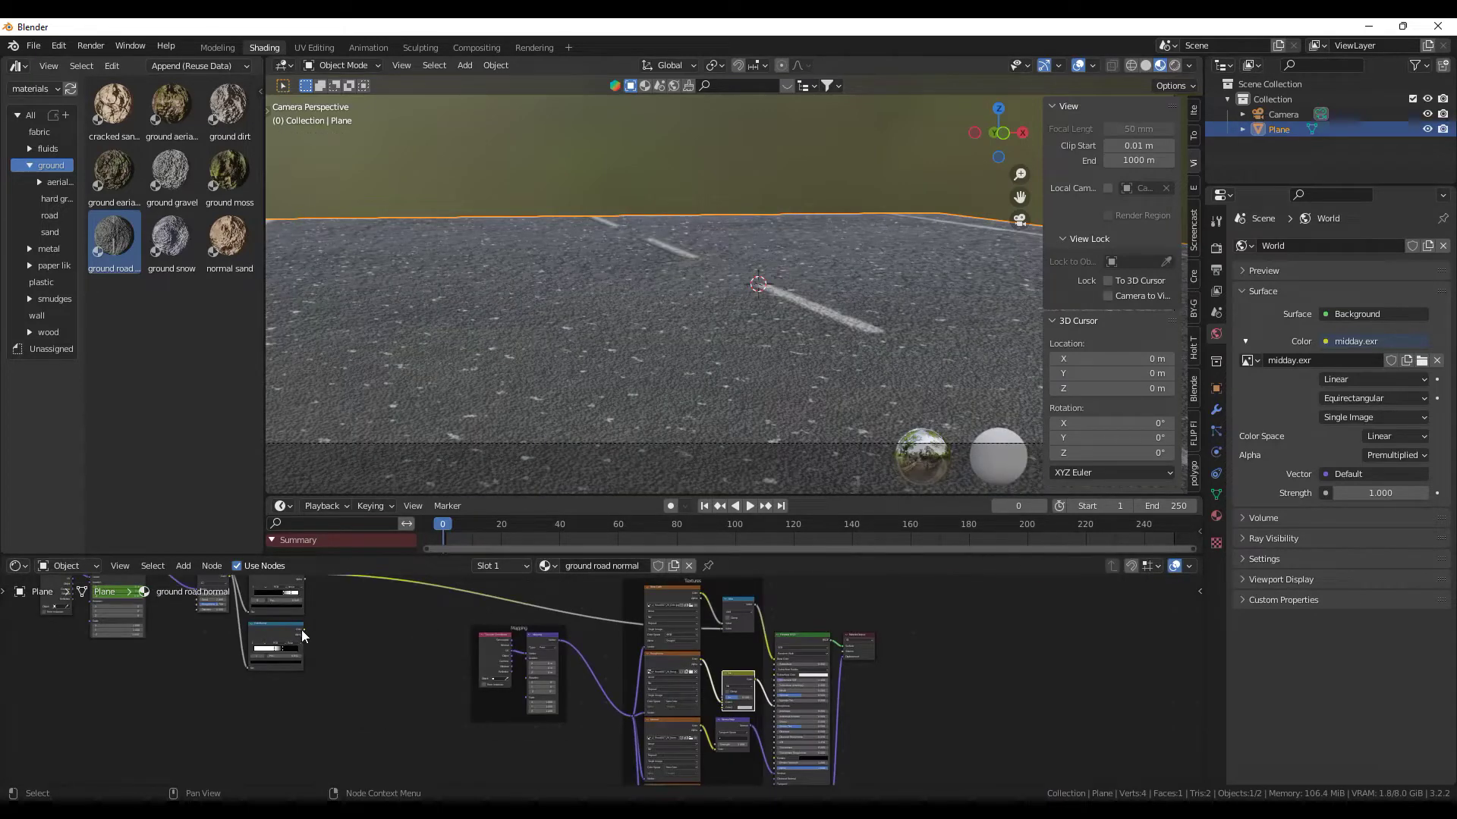
drag(302, 629, 590, 680)
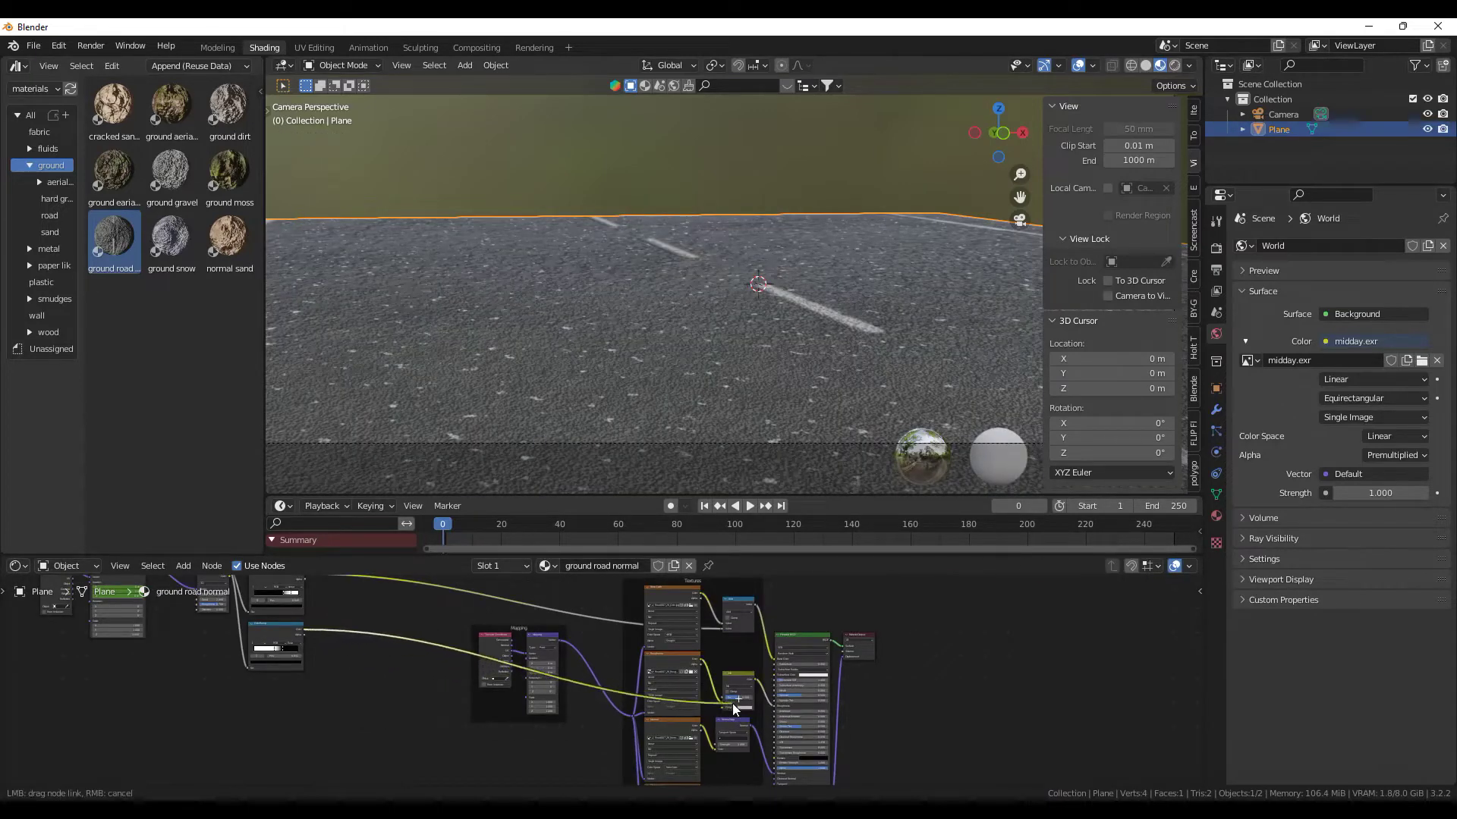
drag(731, 703, 727, 709)
scroll(645, 690, up, 3)
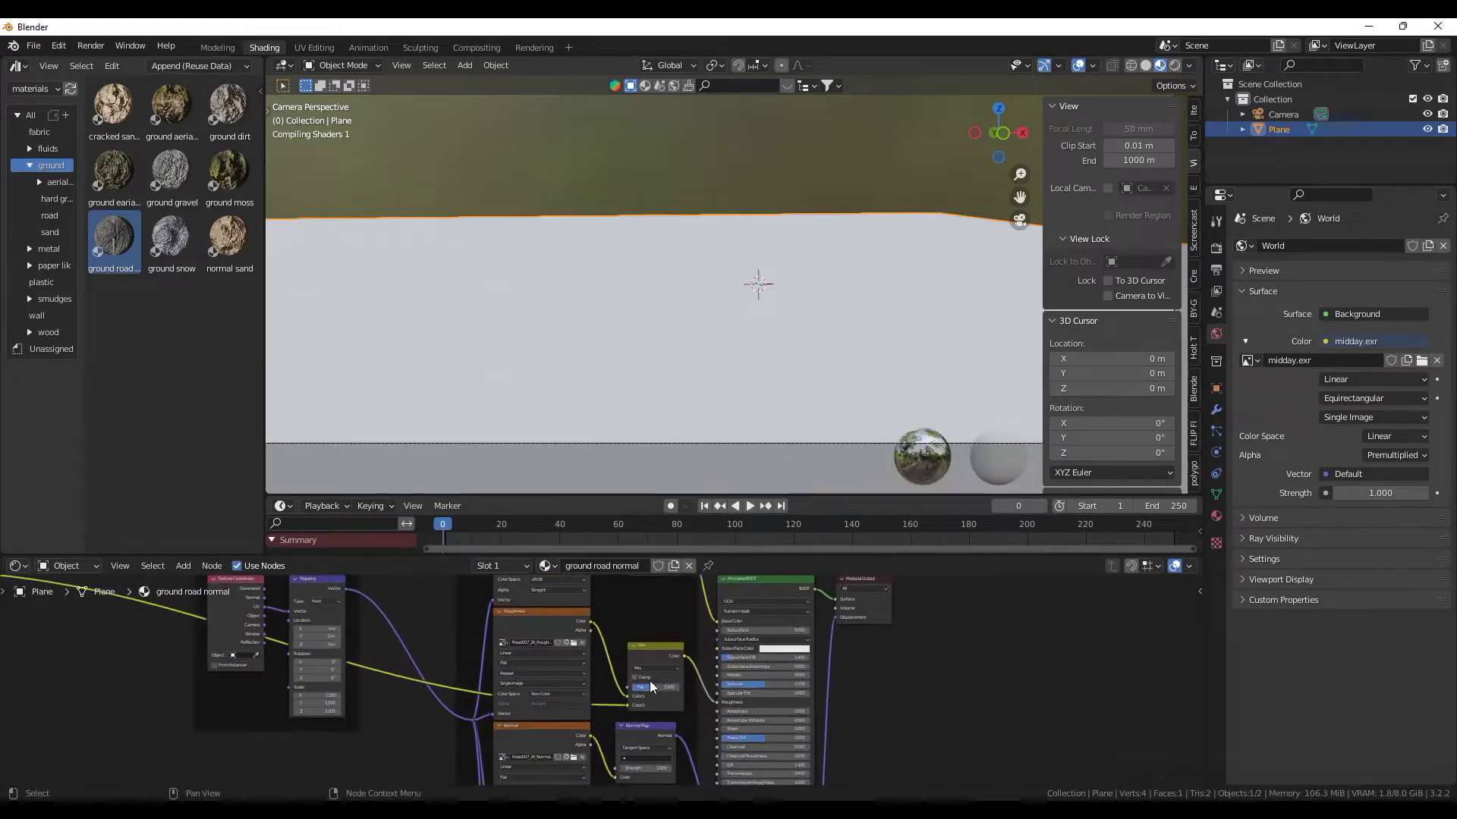
Set the roughness mix node's blending mode to Multiply, preview its output on the road, and raise its Fac to 1.000.
scroll(622, 667, up, 4)
click(584, 619)
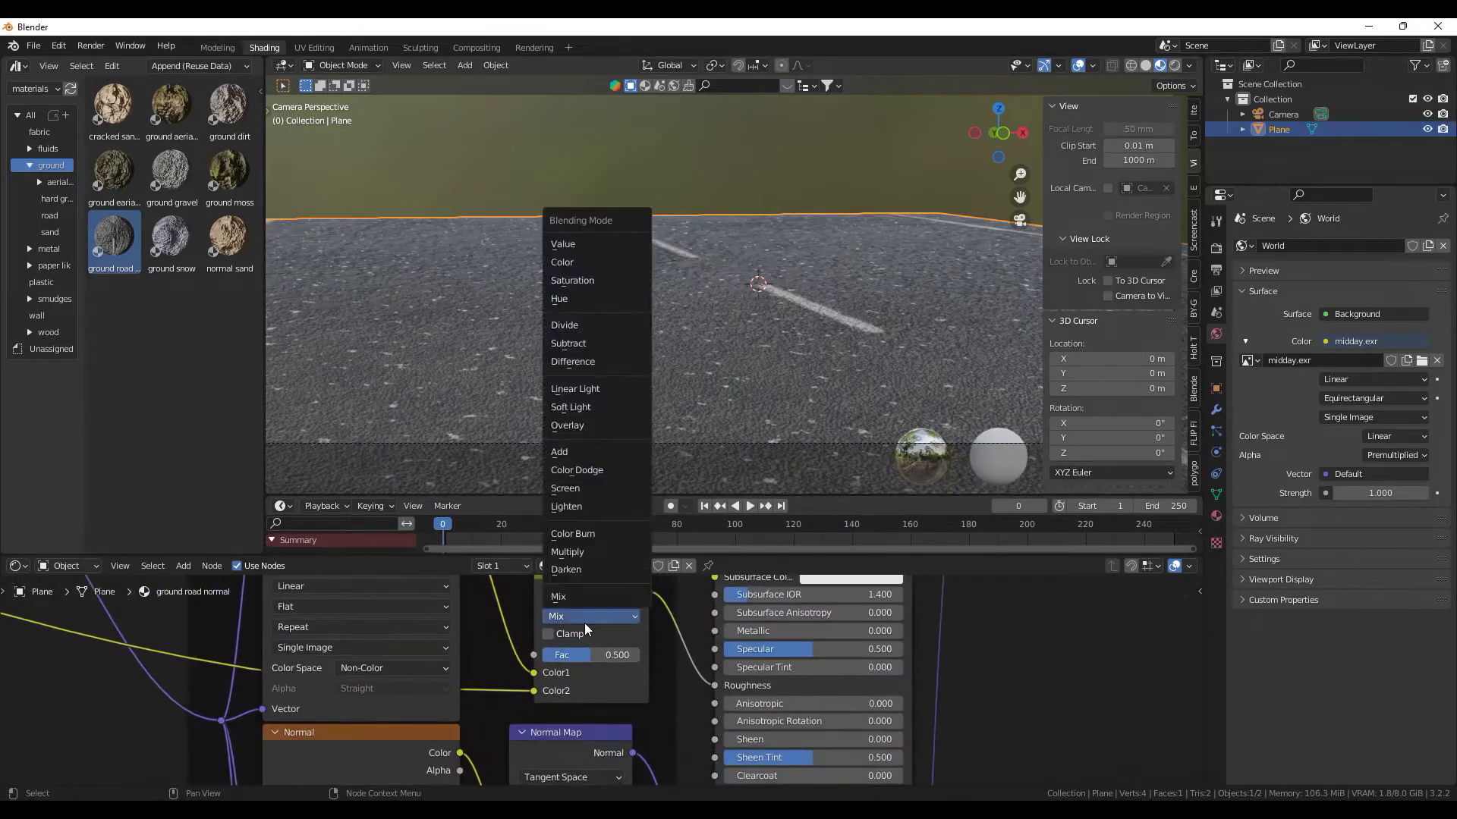
click(591, 550)
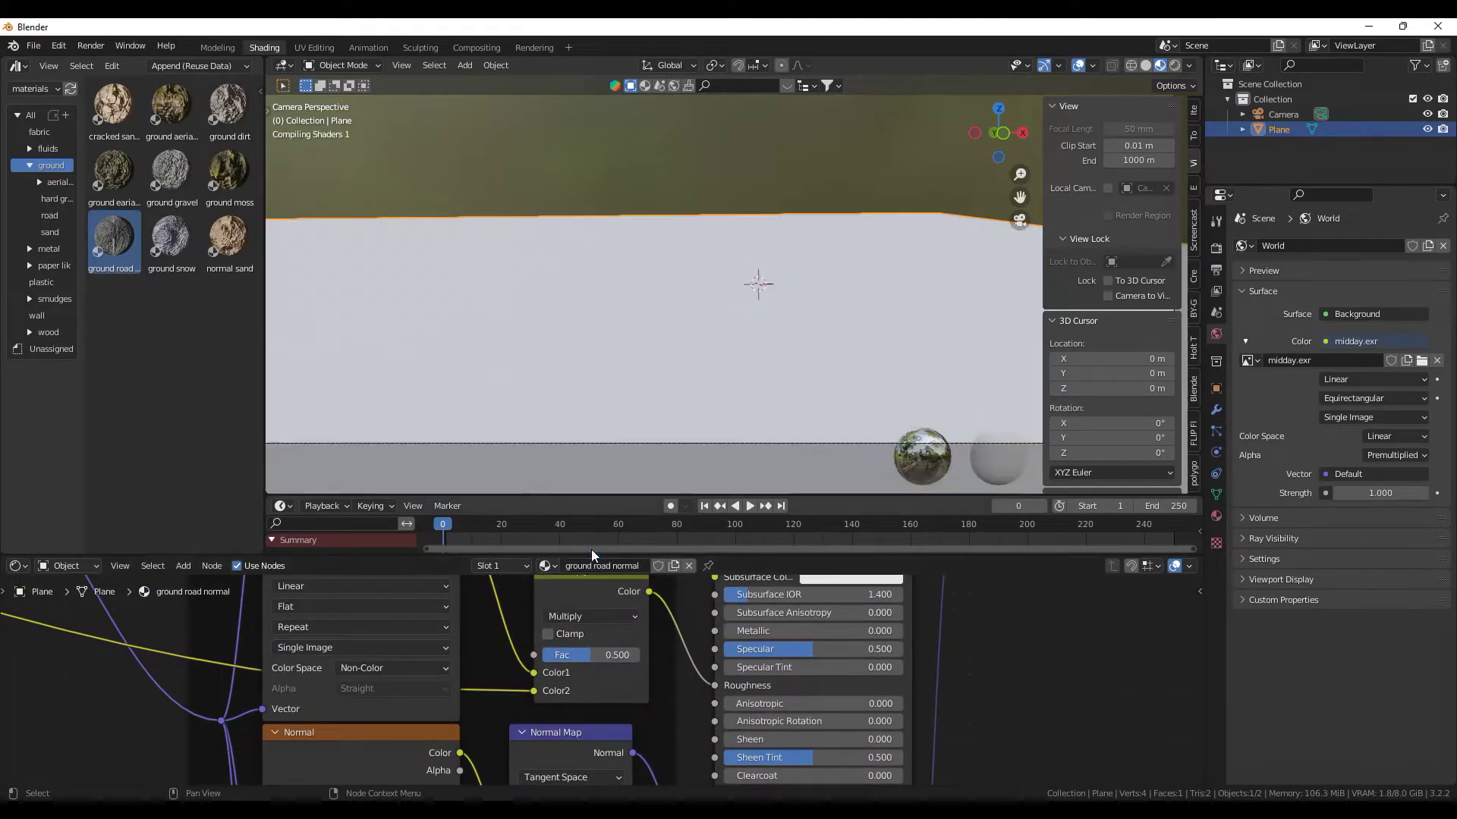
ctrl+shift+click(598, 593)
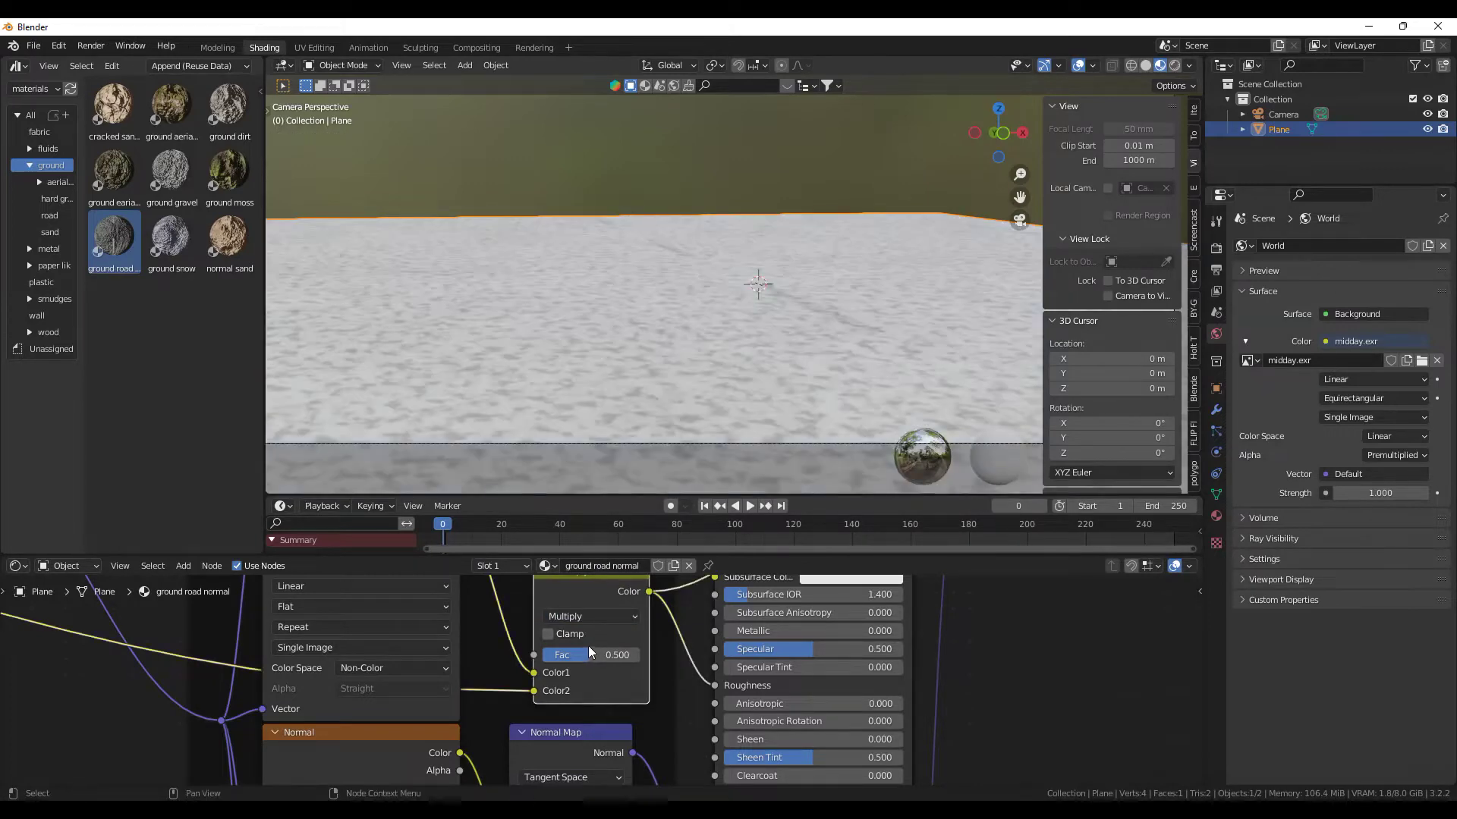
drag(580, 650, 644, 650)
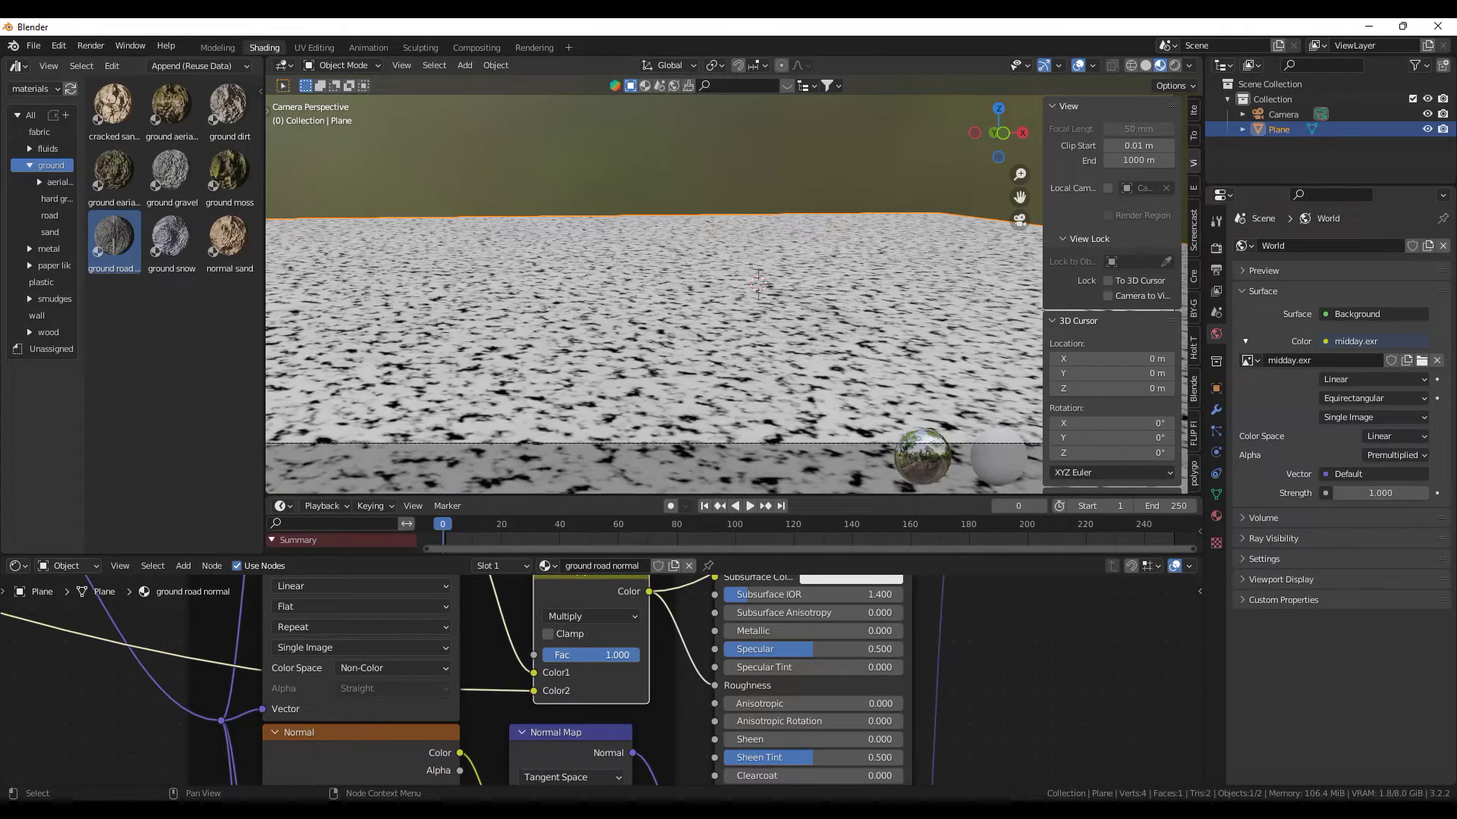
Add a Bump node fed at Height by the flipped ColorRamp and place it near the Normal Map node.
shift+middle_drag(617, 405, 636, 349)
drag(401, 669, 458, 716)
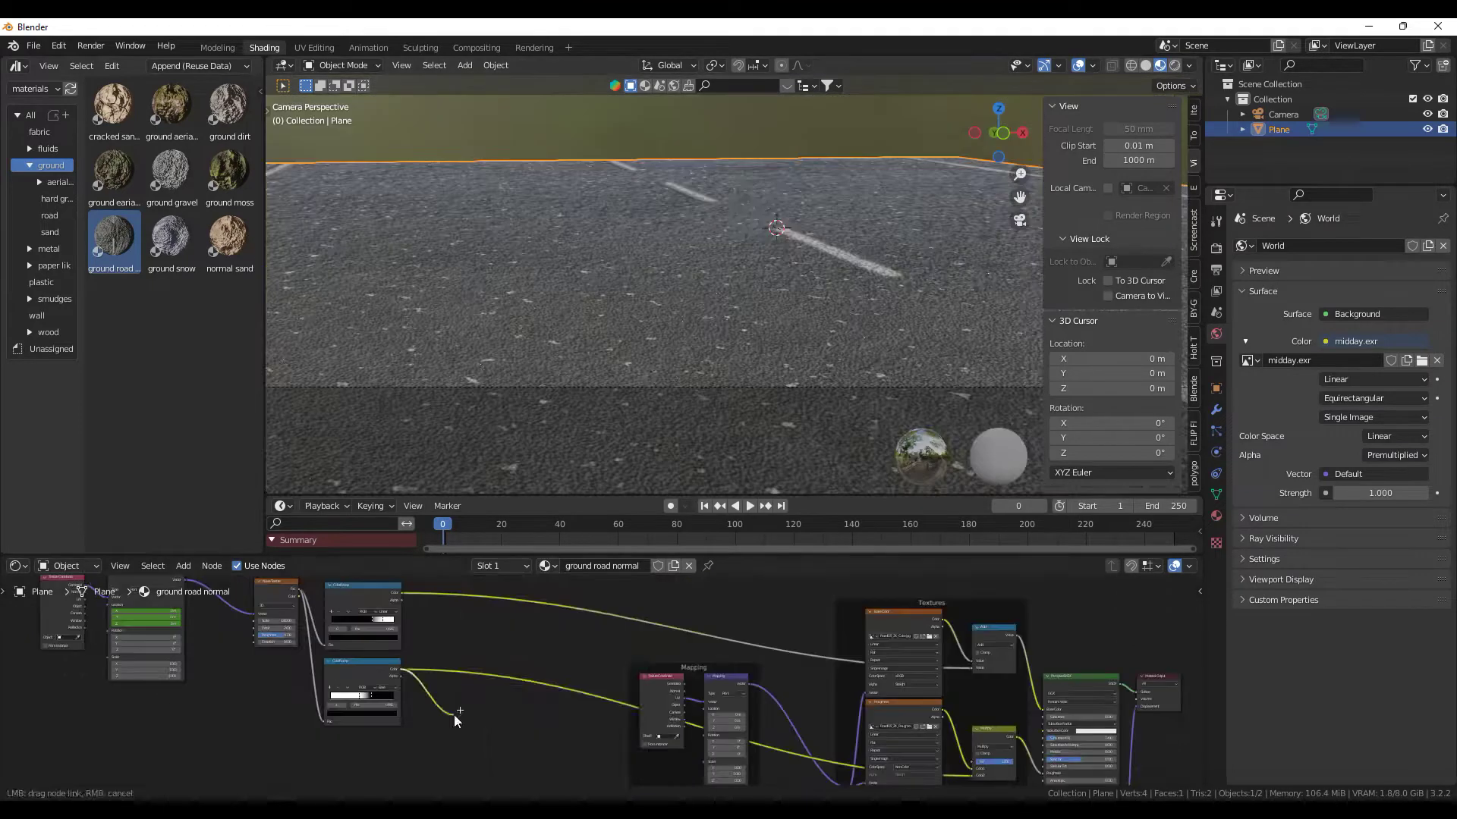
text(bump)
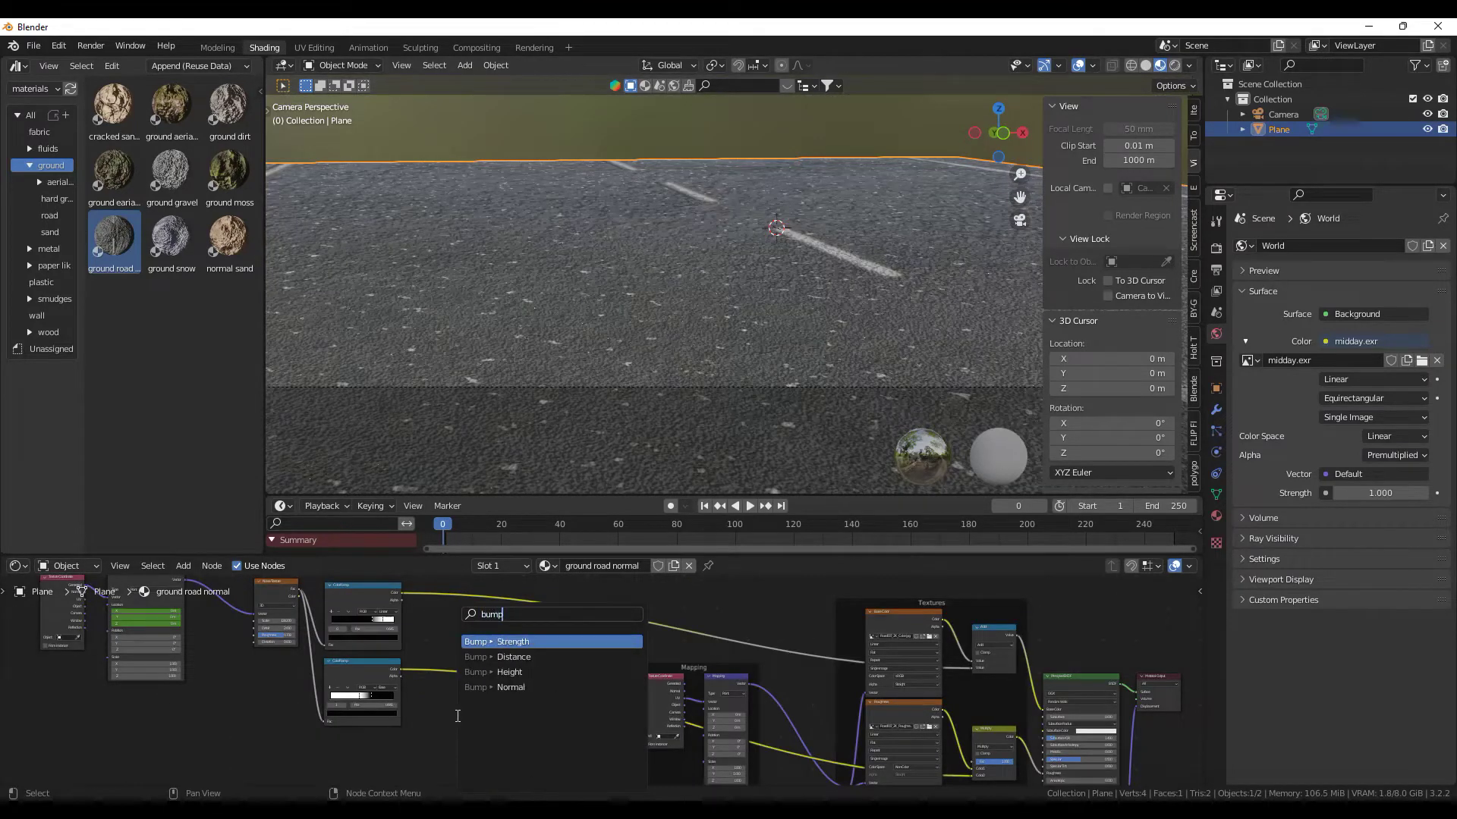
text( h)
key(Return)
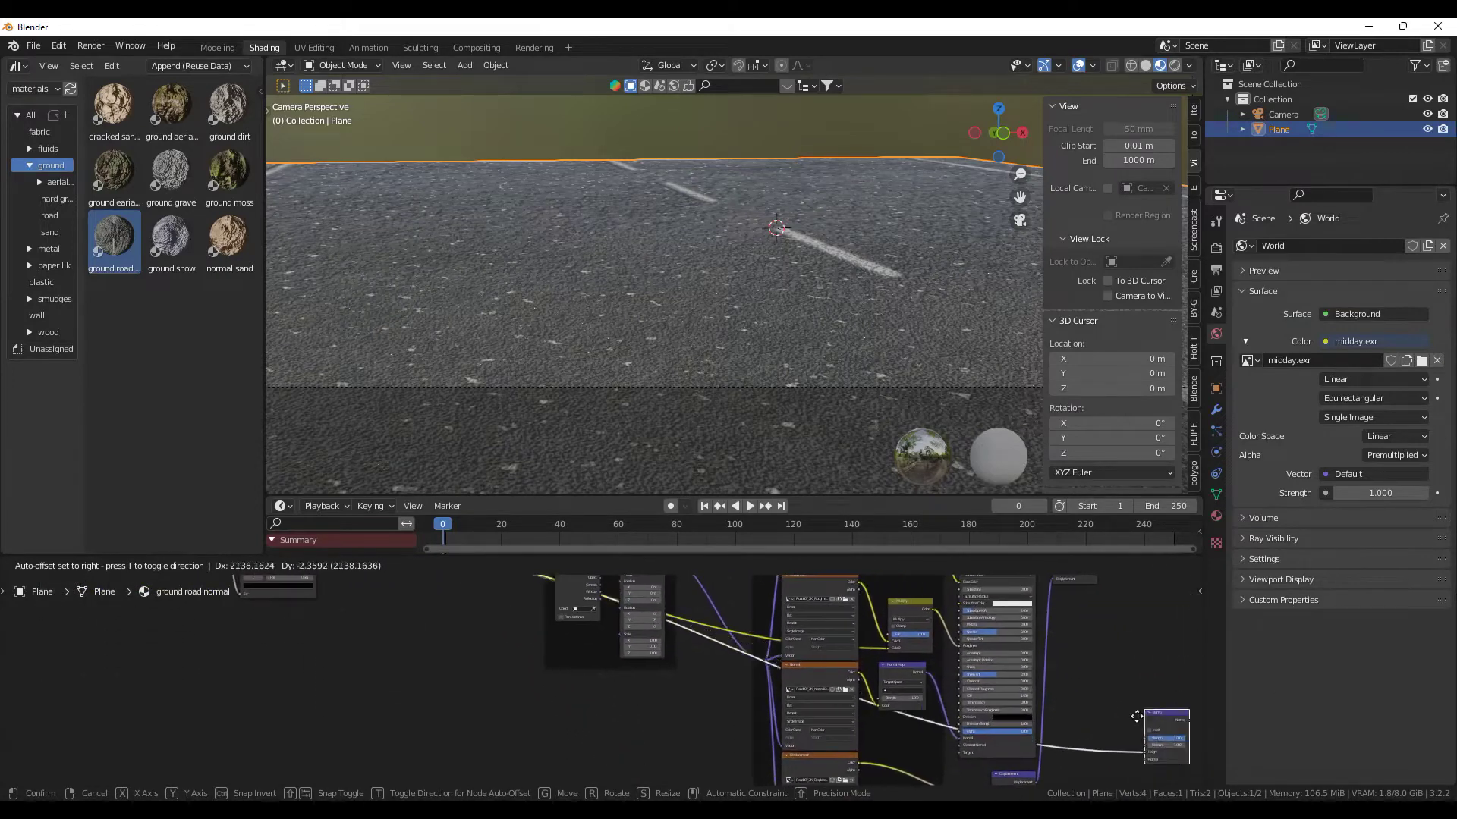
click(948, 686)
middle_drag(953, 687, 680, 633)
Wire the Bump node between the Normal Map and the Principled BSDF's Normal input, arrange the nodes around it, and enable Invert.
scroll(717, 663, up, 8)
drag(669, 599, 688, 696)
drag(729, 613, 709, 610)
drag(760, 616, 735, 732)
scroll(779, 671, down, 5)
drag(355, 642, 698, 727)
key(g)
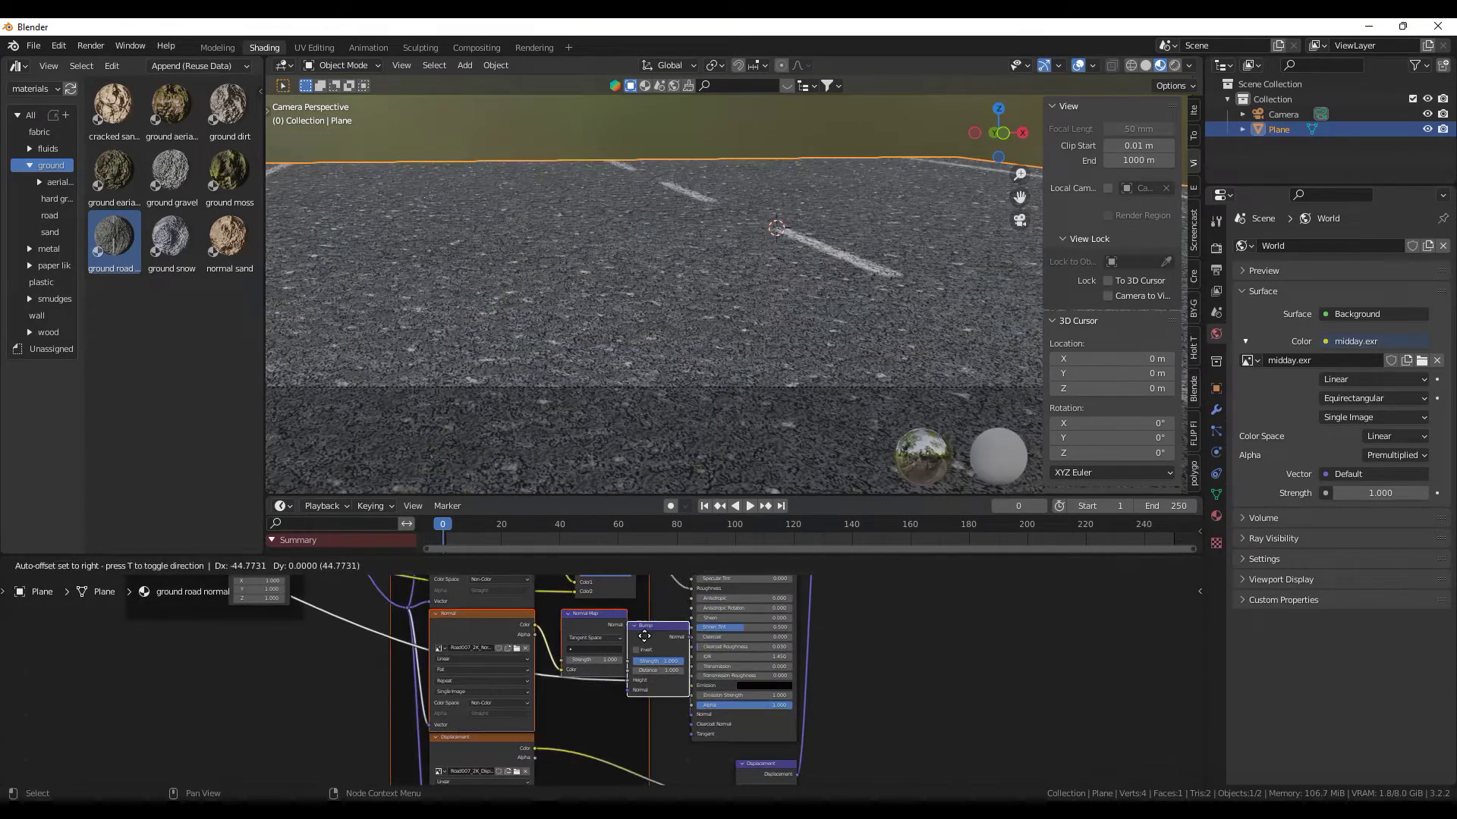
drag(644, 636, 664, 635)
click(633, 649)
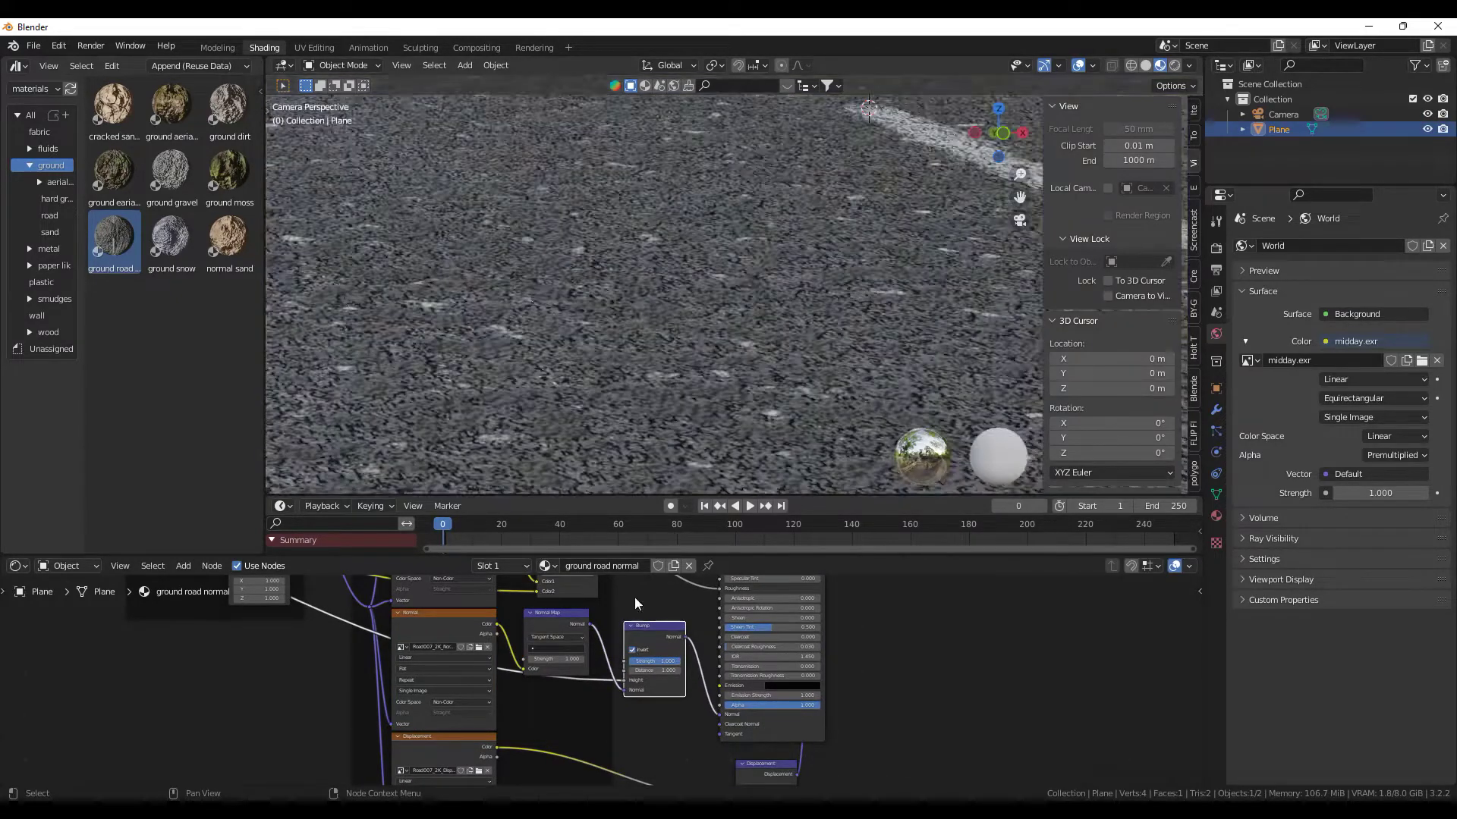
Move the Material Output node away from the Principled BSDF and set the Bump node's Distance to 0.050.
middle_drag(654, 422, 669, 371)
scroll(669, 371, up, 2)
middle_drag(759, 607, 576, 724)
scroll(637, 611, down, 2)
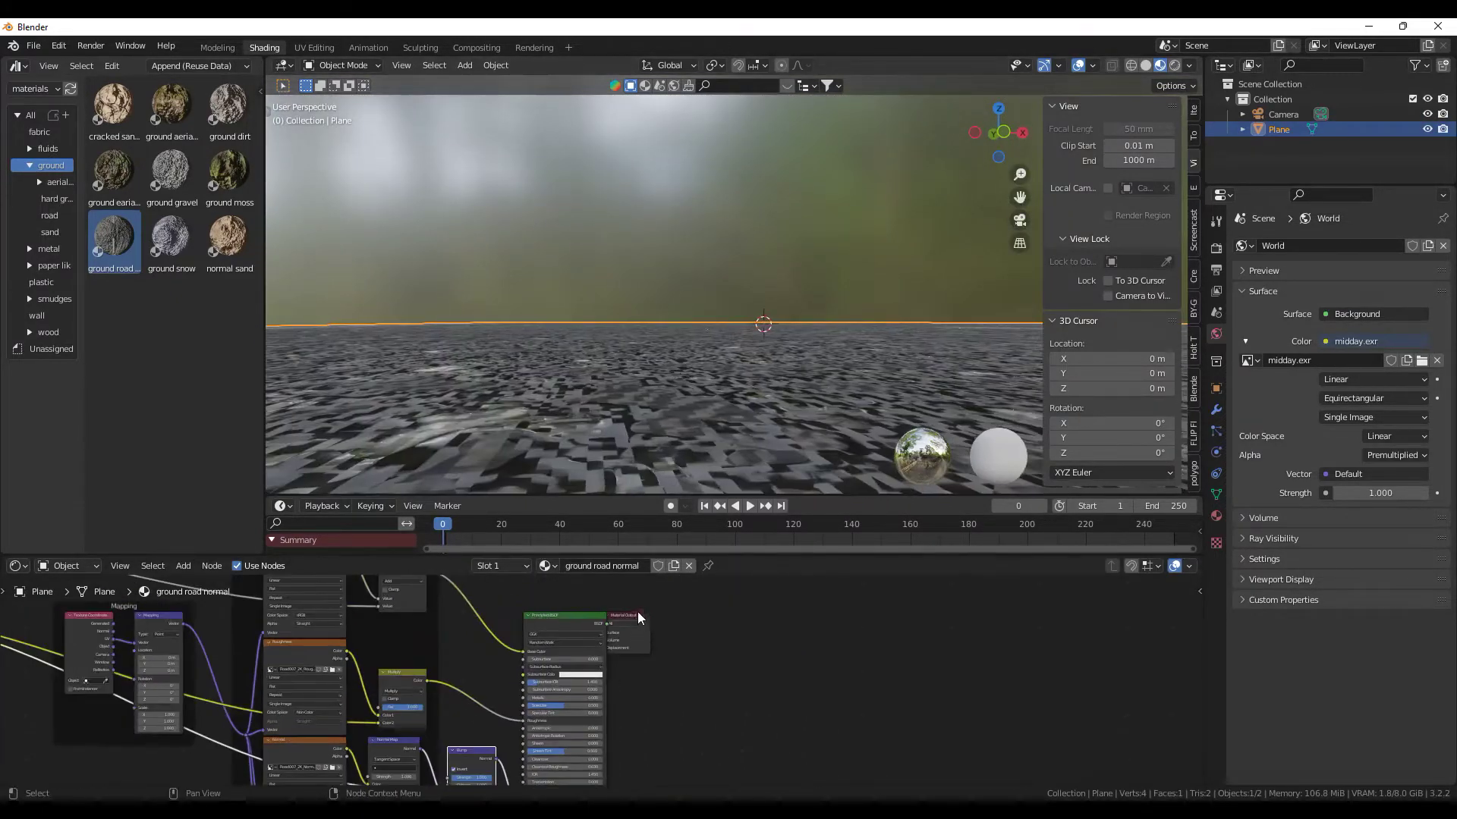
drag(637, 611, 697, 615)
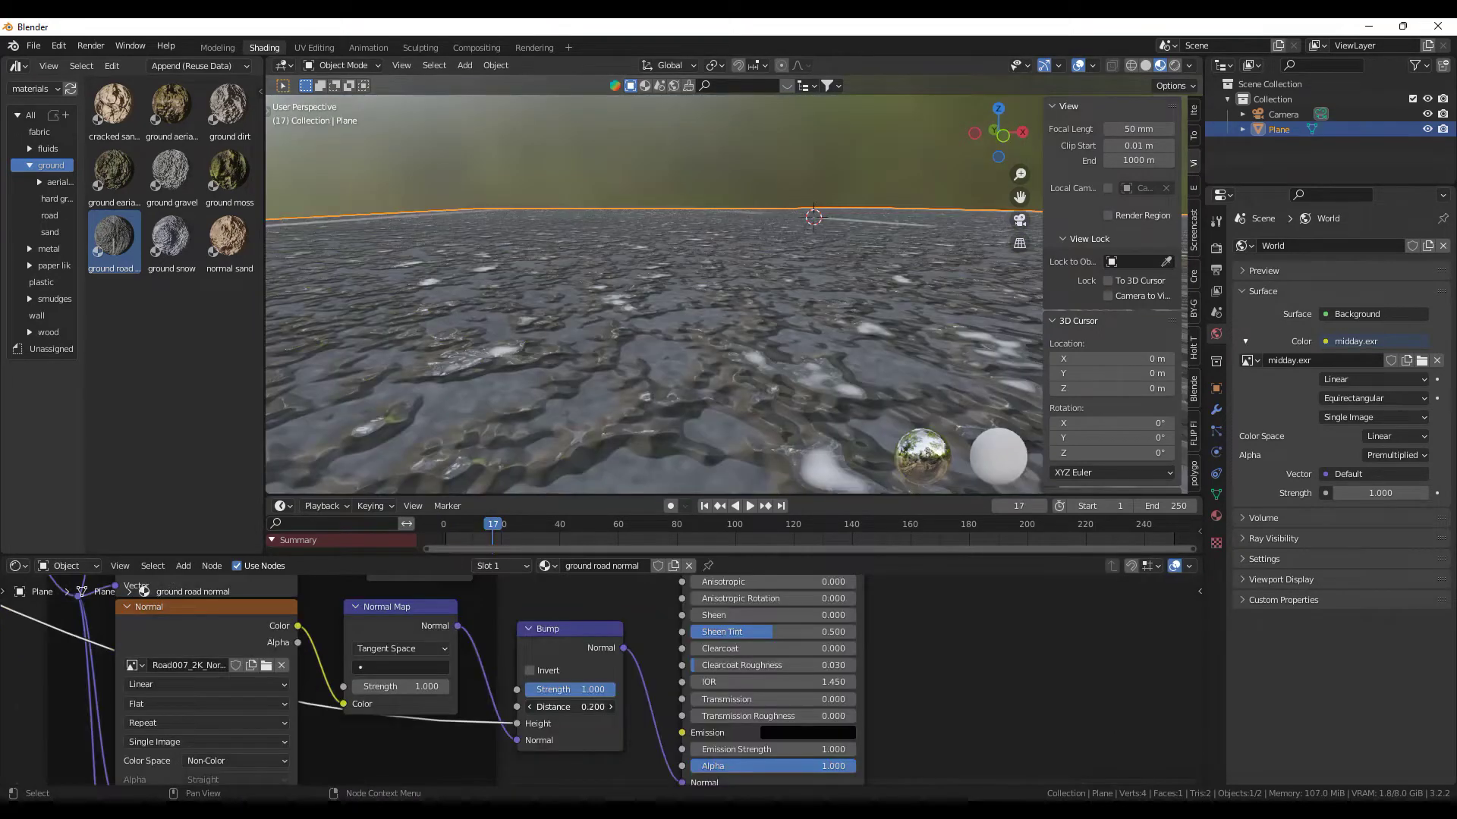
drag(569, 706, 562, 706)
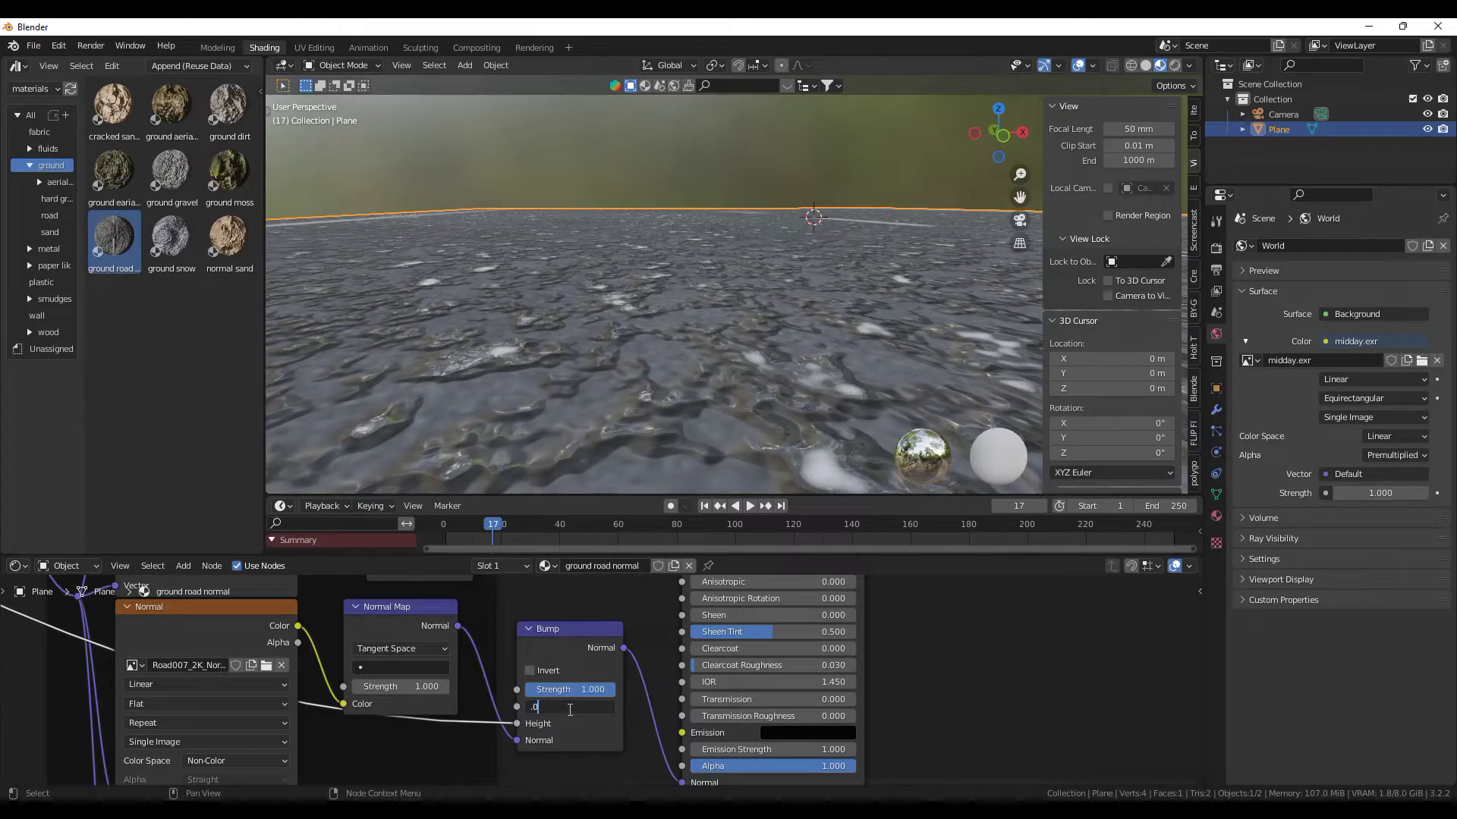
key(Return)
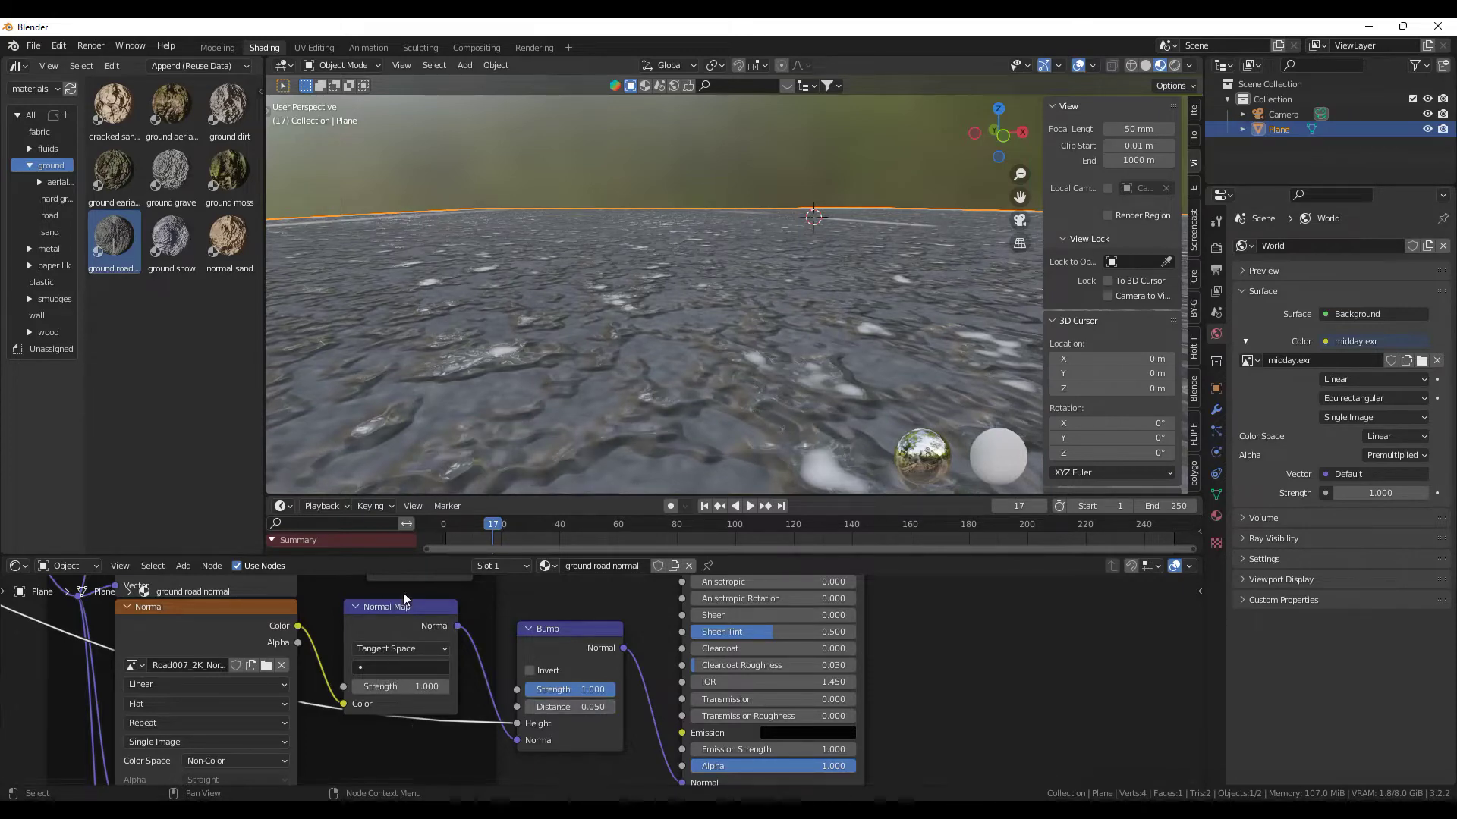
From the camera view, place the flipped ColorRamp's white stop at 0.500 and move its black stop closer to it.
click(457, 525)
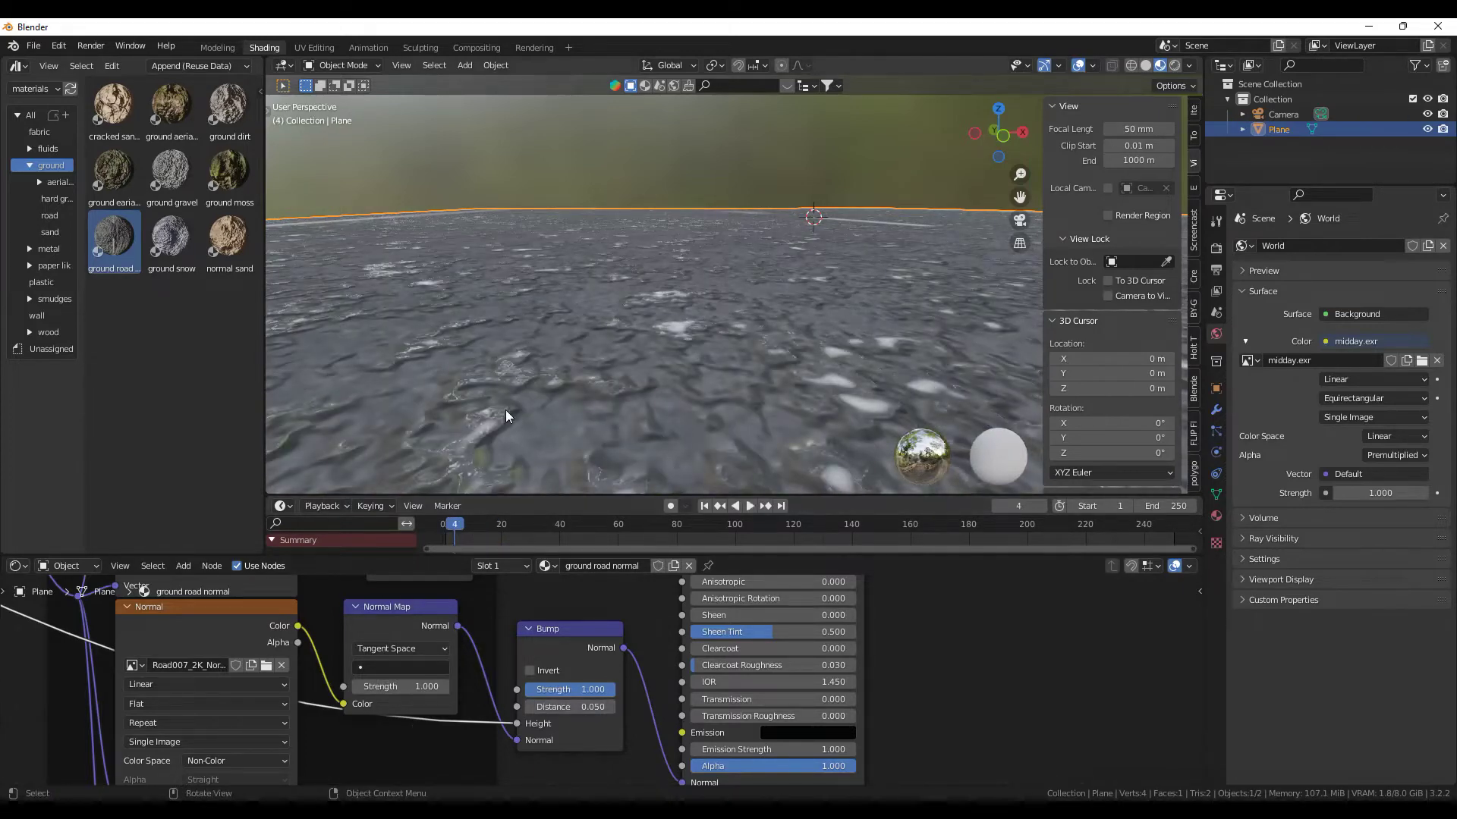
key(KP_0)
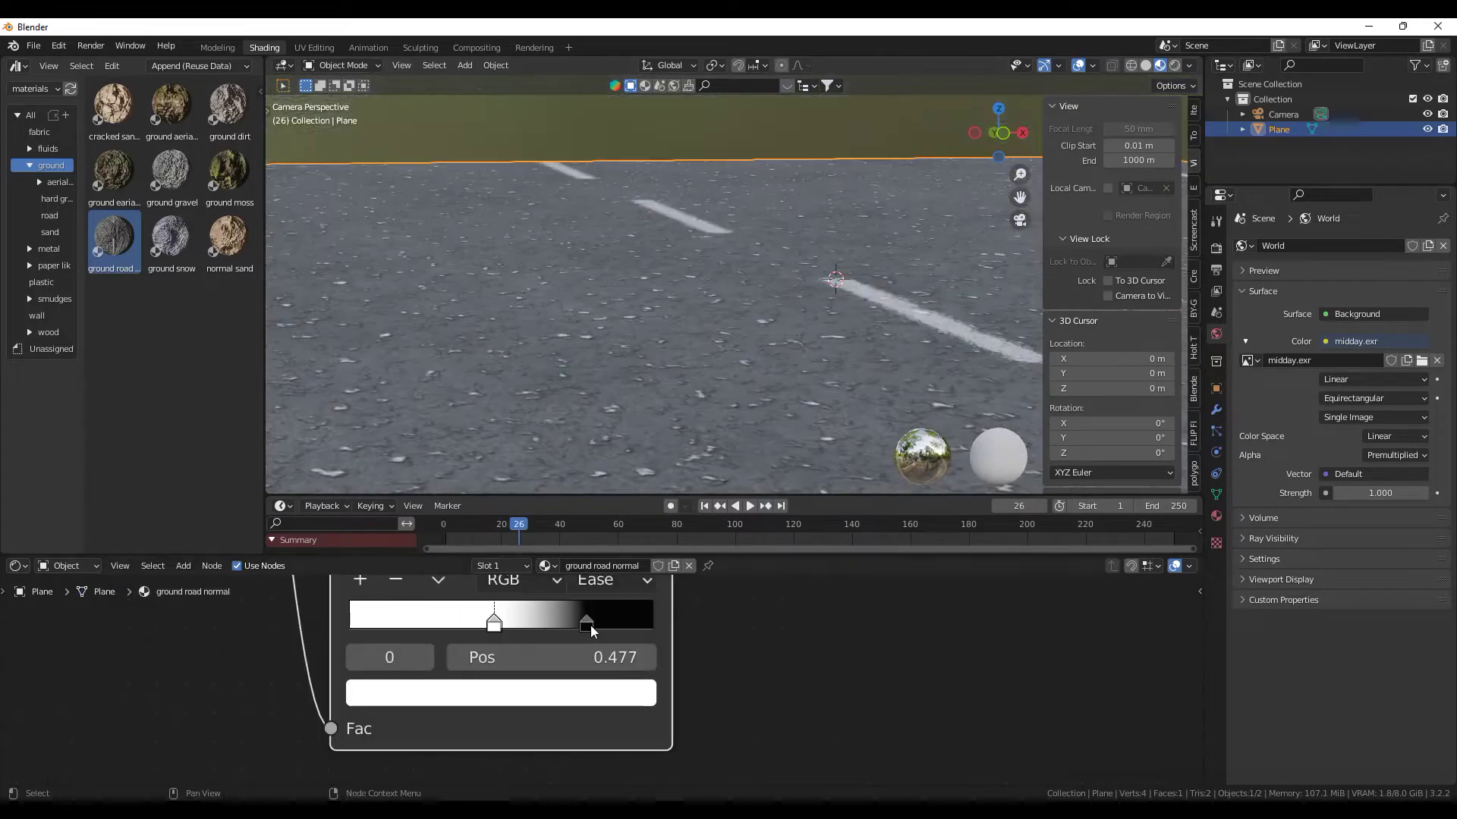
click(556, 623)
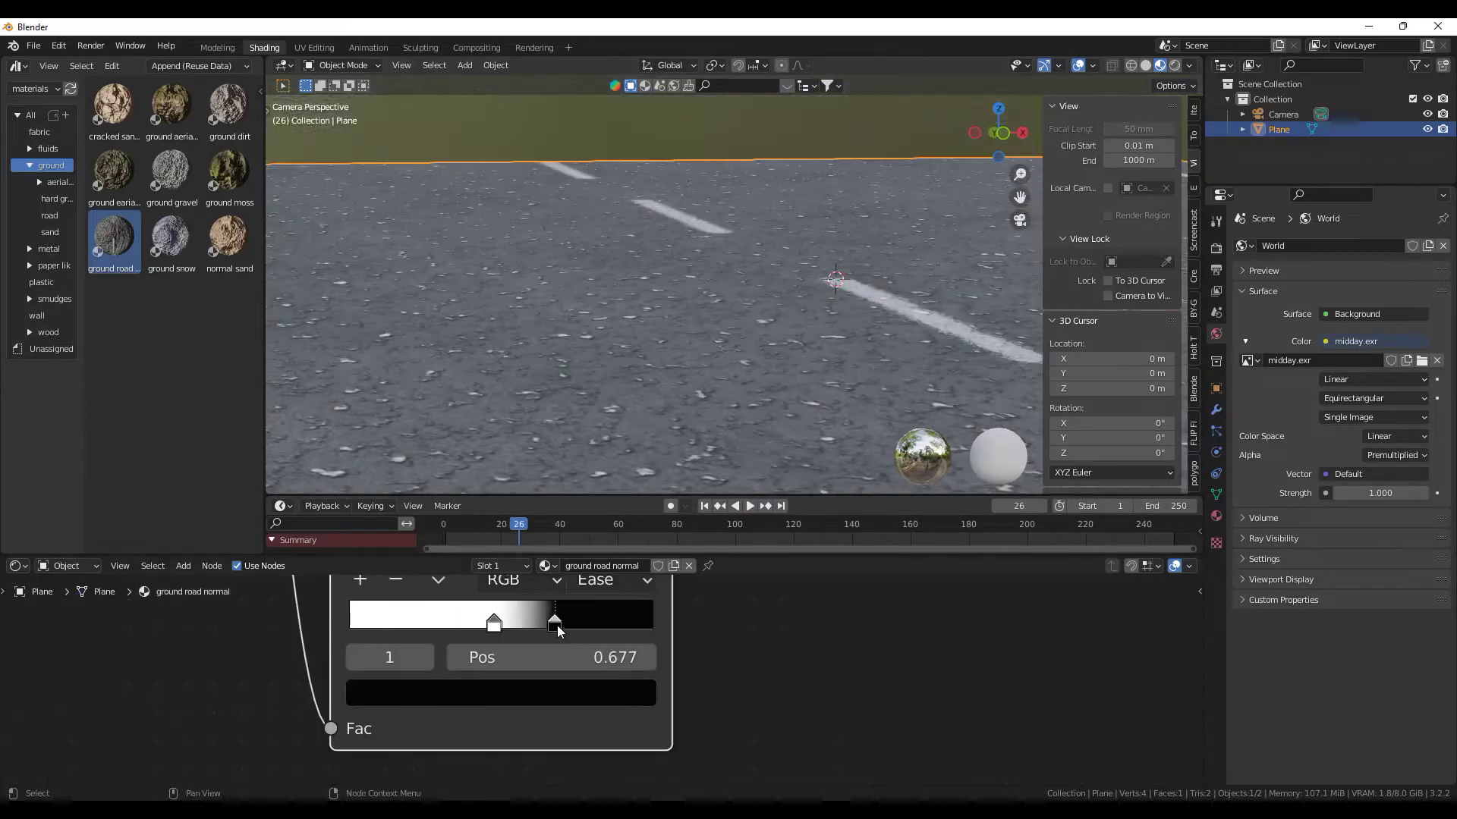
mouse_move(486, 626)
mouse_down()
mouse_move(545, 628)
mouse_move(508, 631)
mouse_up()
shift+middle_drag(702, 407, 731, 331)
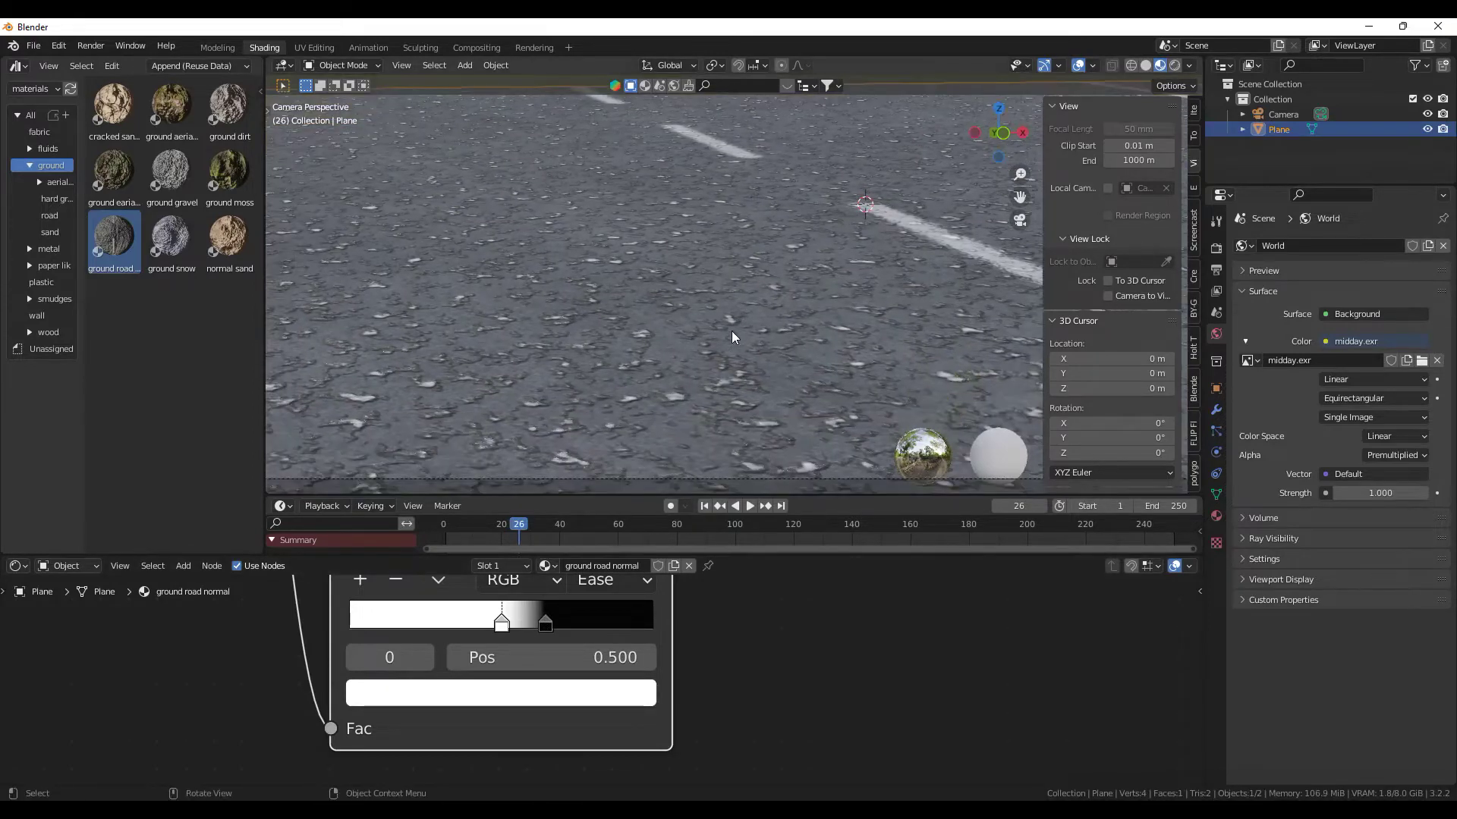
scroll(731, 330, down, 6)
Deselect the plane and play the animation from the start to check the moving specks on the road.
click(622, 188)
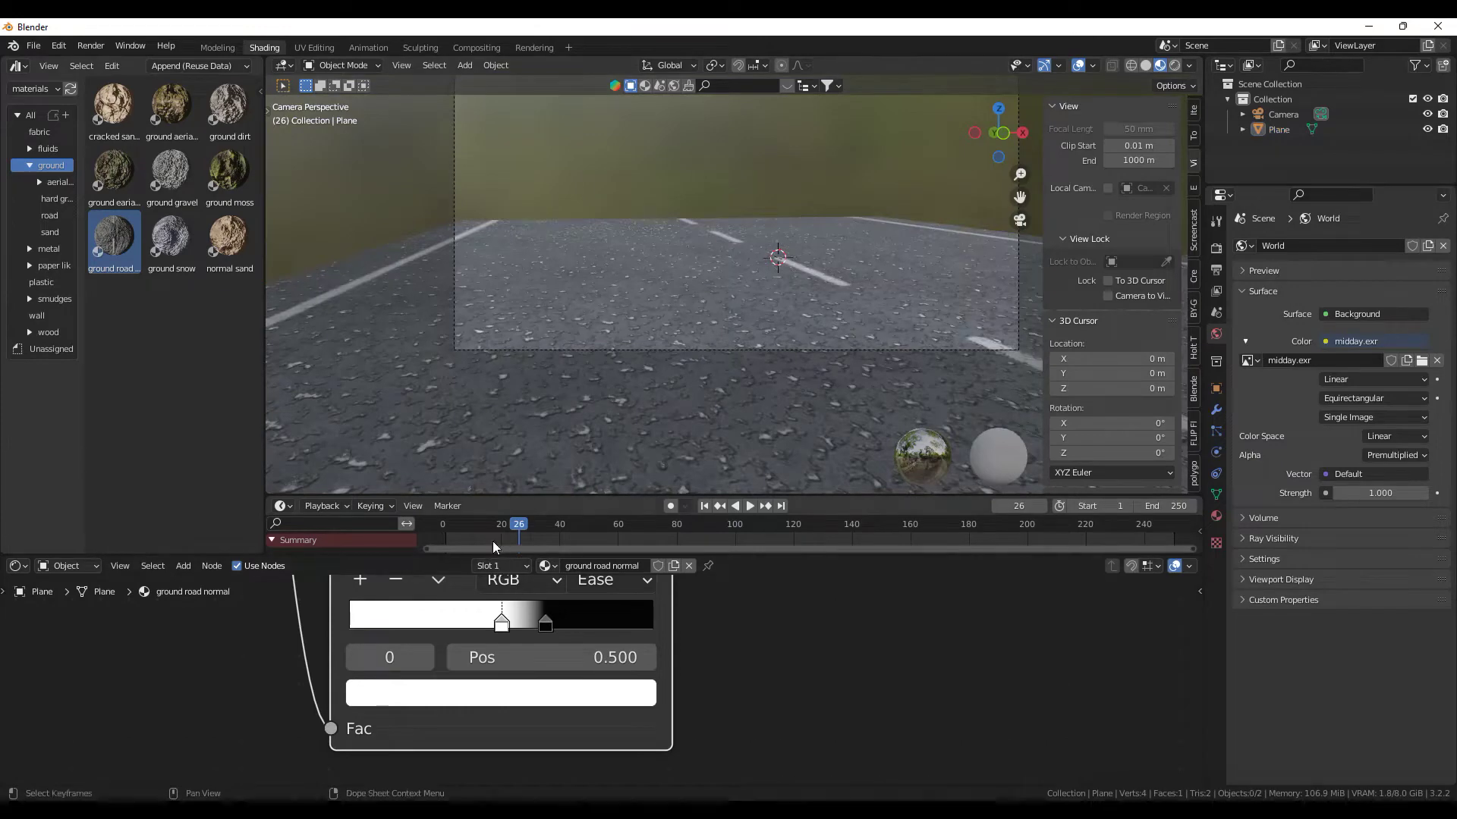
click(444, 527)
key(space)
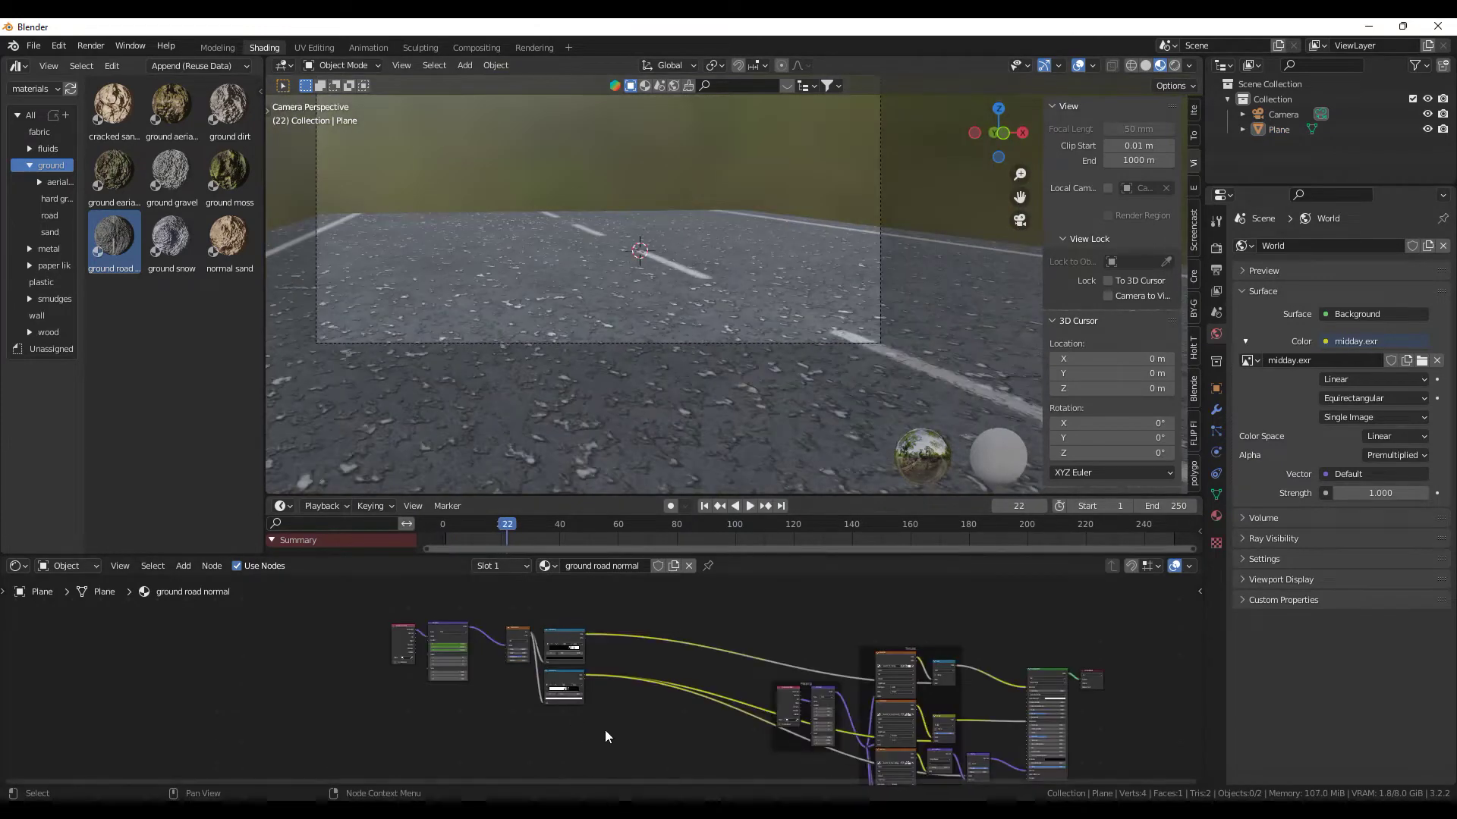
Group the animated Texture Coordinate, Mapping and Noise Texture nodes together with both ColorRamps into one node group.
drag(605, 733, 355, 612)
scroll(463, 643, up, 3)
click(627, 726)
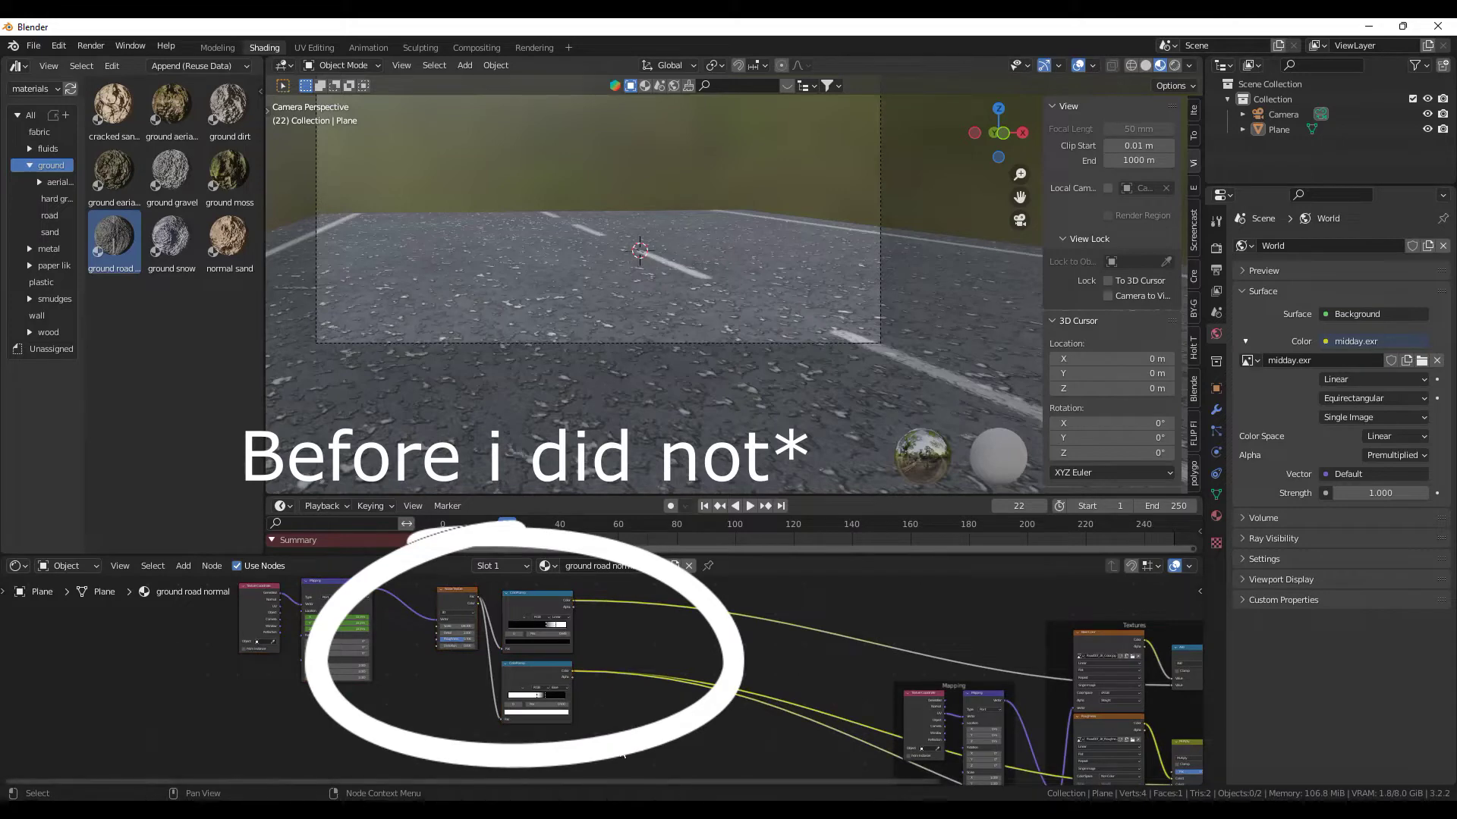
mouse_move(623, 753)
mouse_down()
mouse_move(443, 676)
mouse_move(197, 603)
mouse_up()
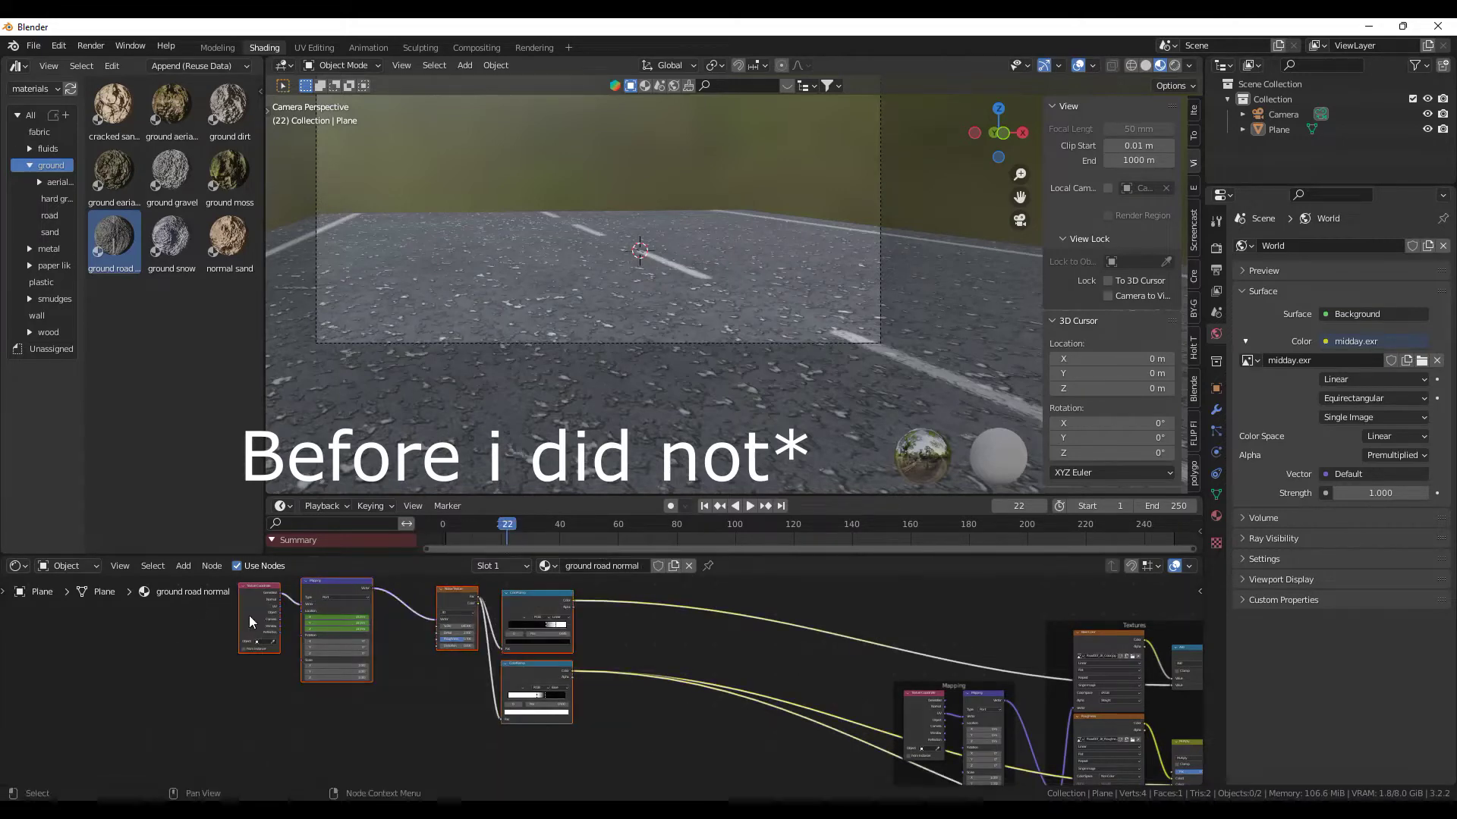
right_click(344, 636)
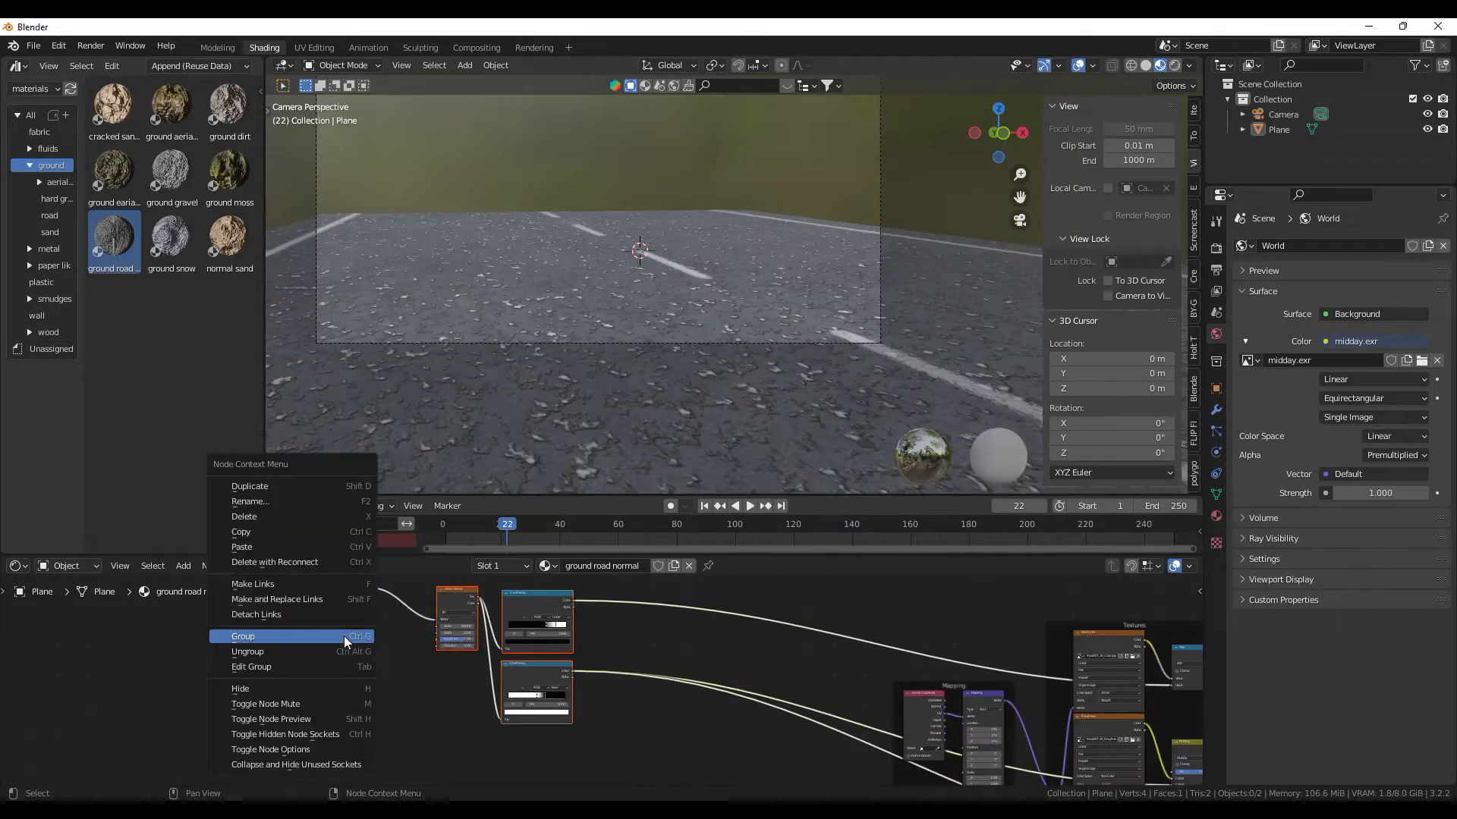
click(344, 636)
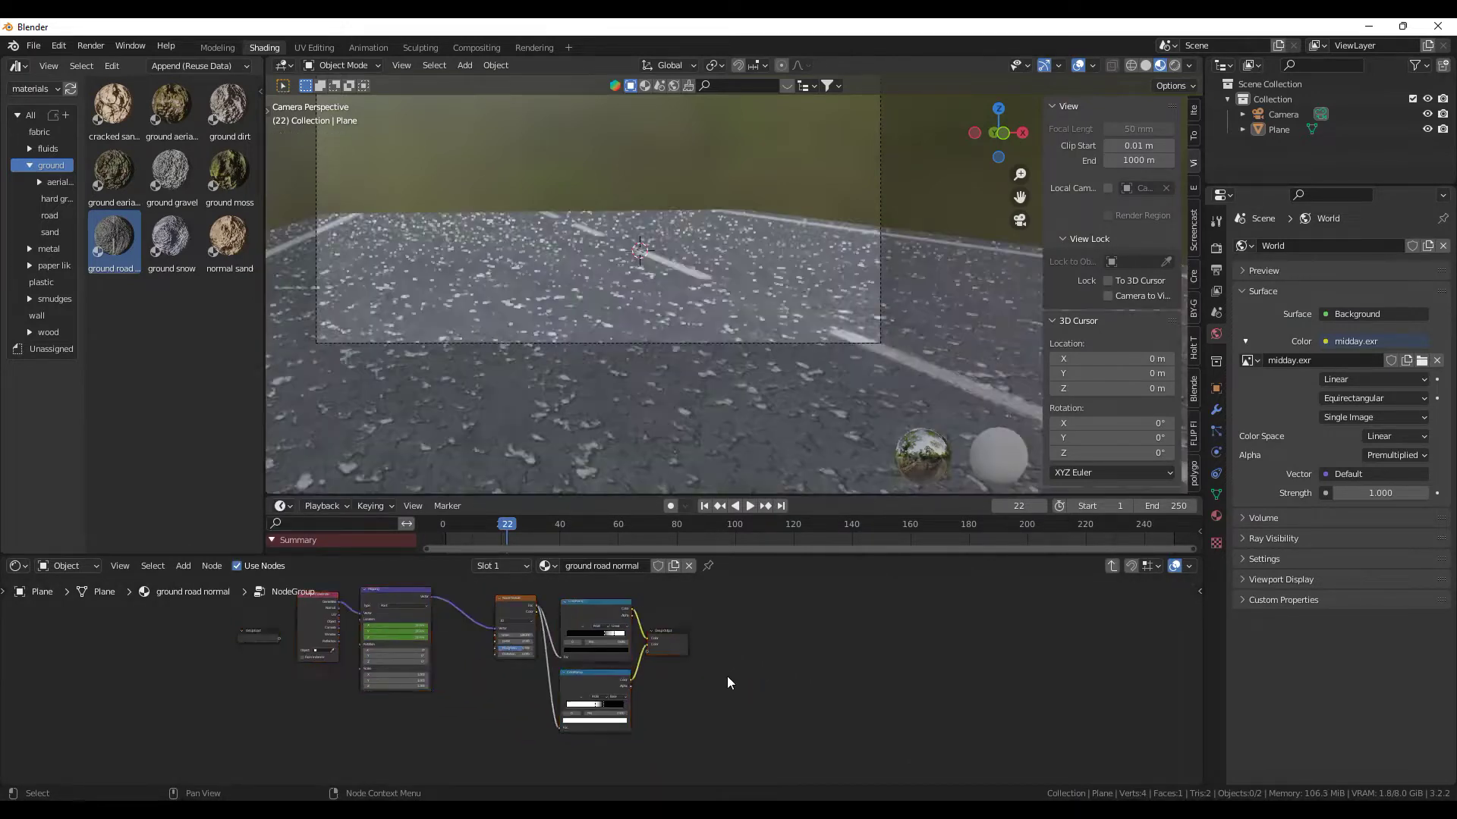
Inside the node group, move the Group Output node farther away from the two ColorRamps.
scroll(727, 676, up, 3)
drag(725, 618, 802, 615)
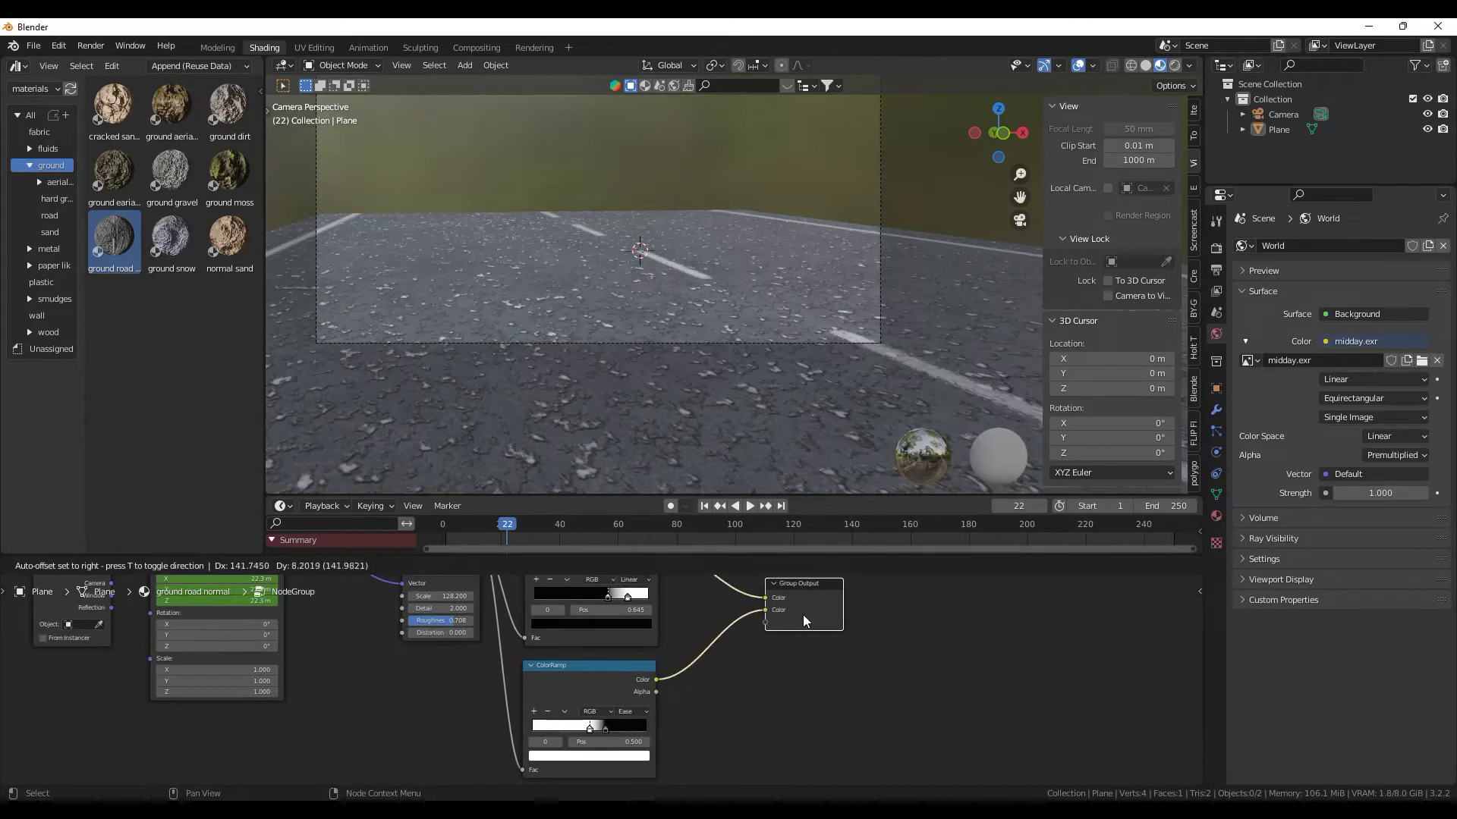
scroll(649, 629, down, 4)
scroll(644, 659, up, 2)
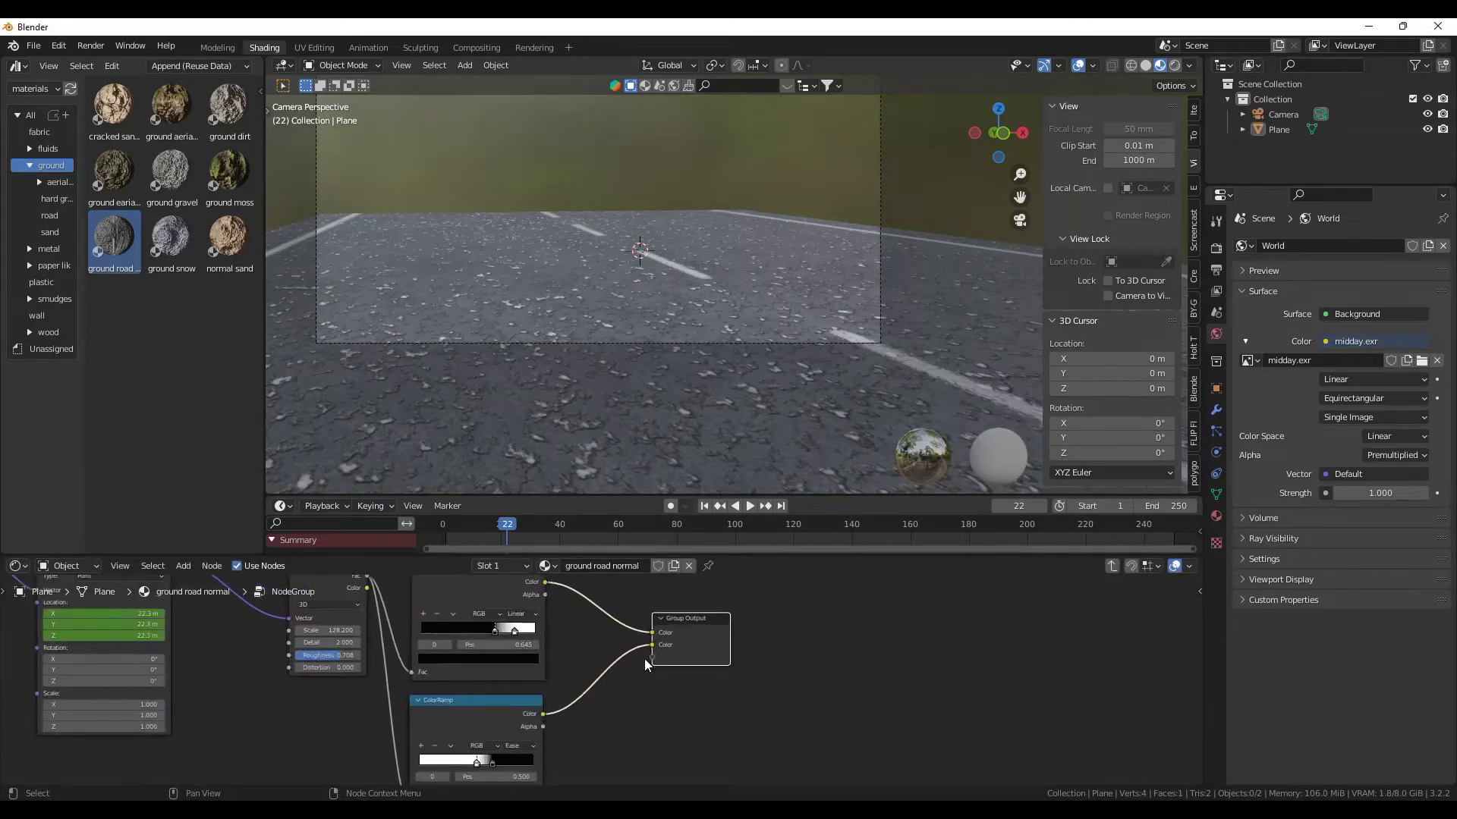
Rename the group's two color outputs "white color" and "roughness + height".
key(n)
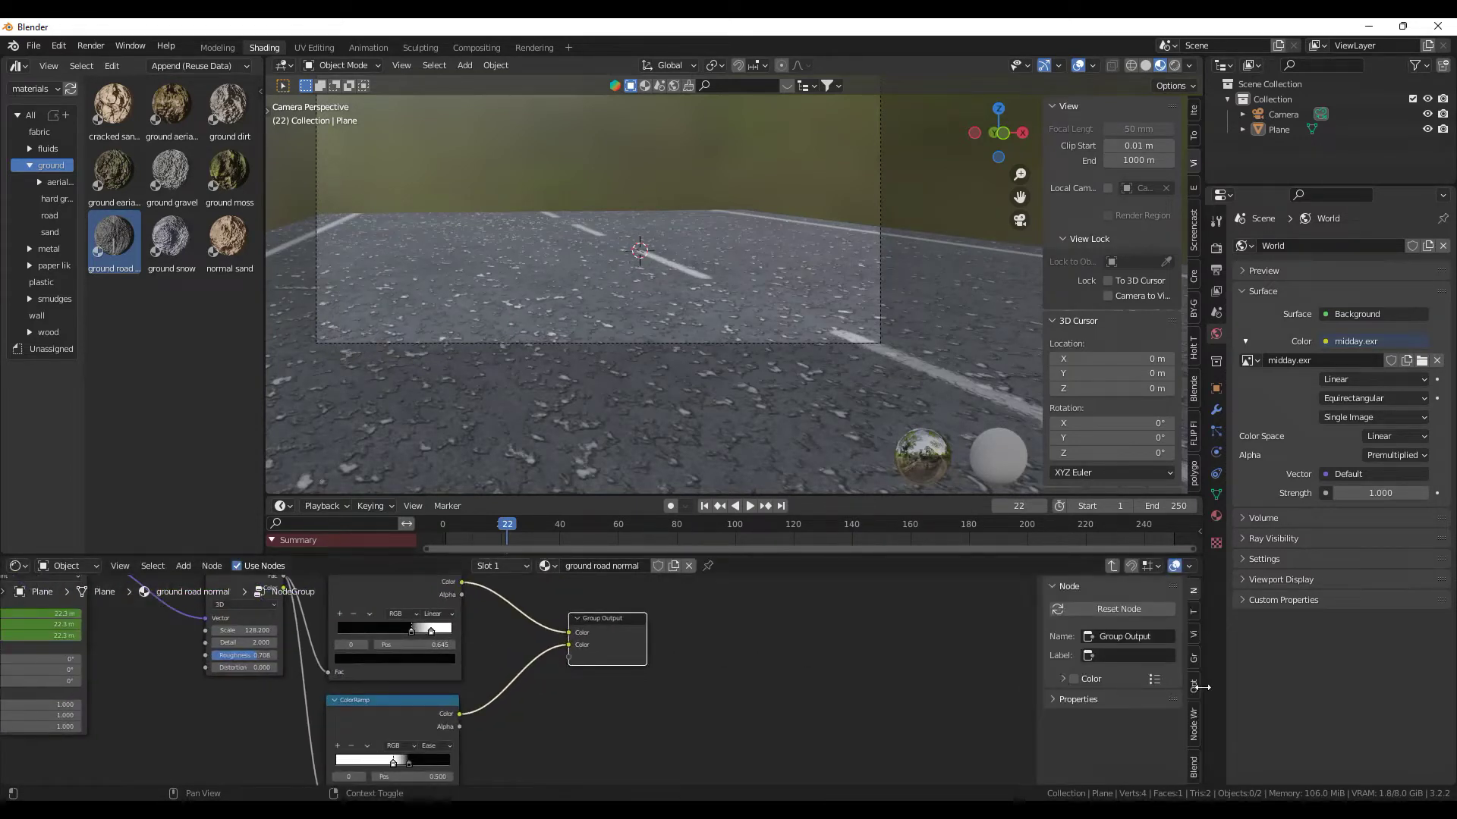
click(1196, 659)
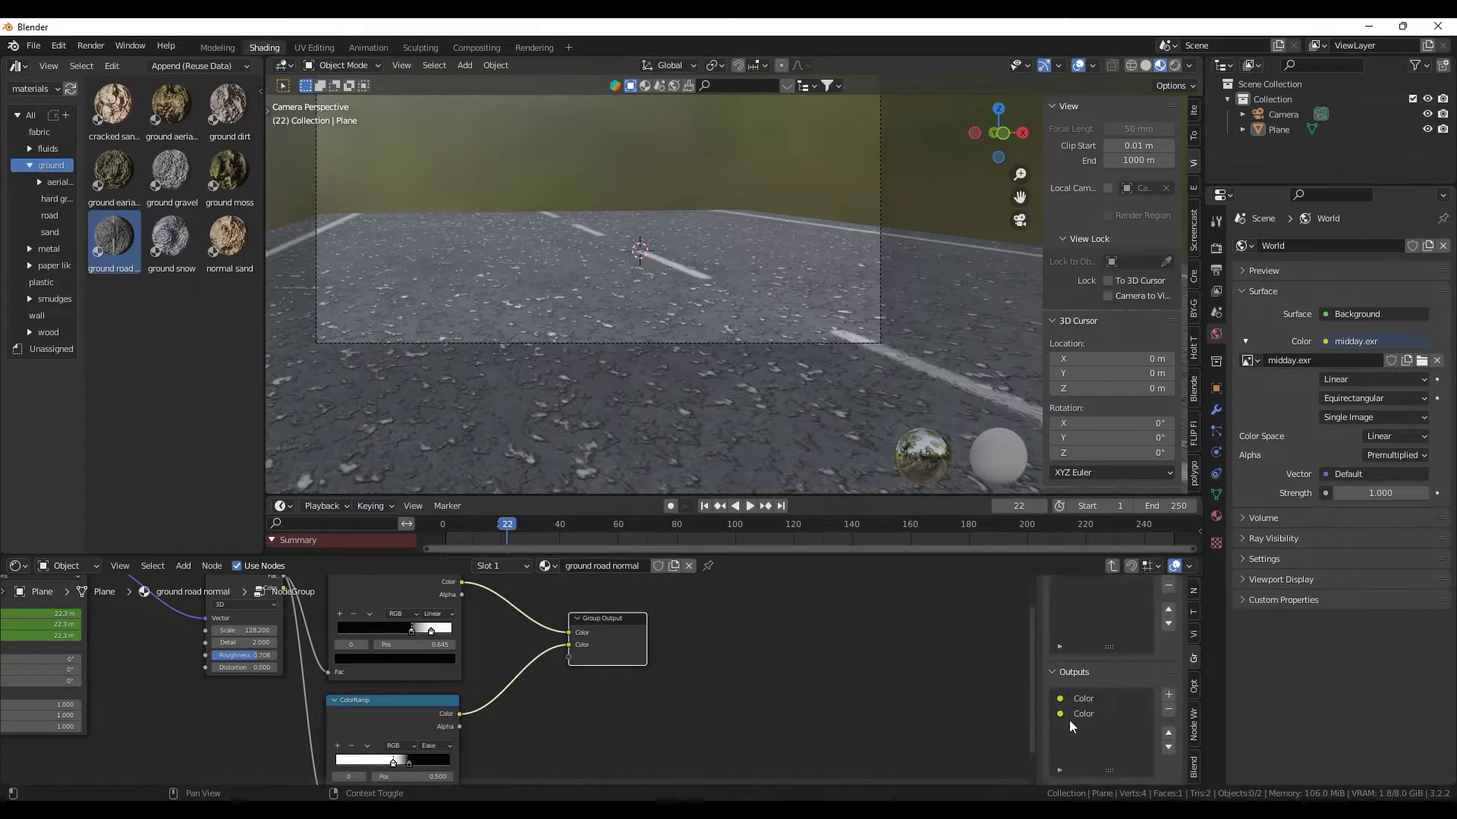
double_click(1086, 698)
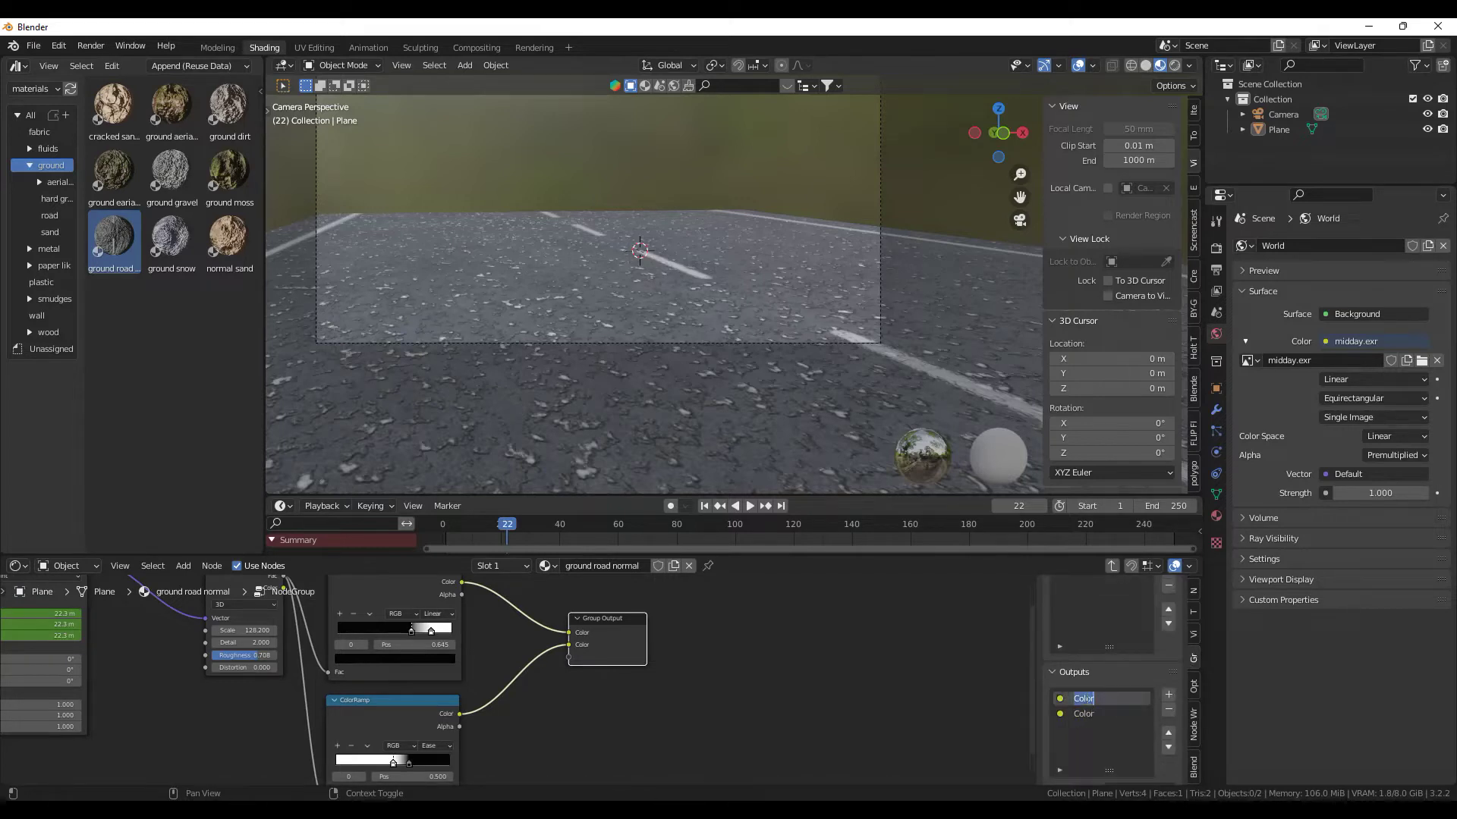
text(white color)
double_click(1083, 713)
text(roughness + dis)
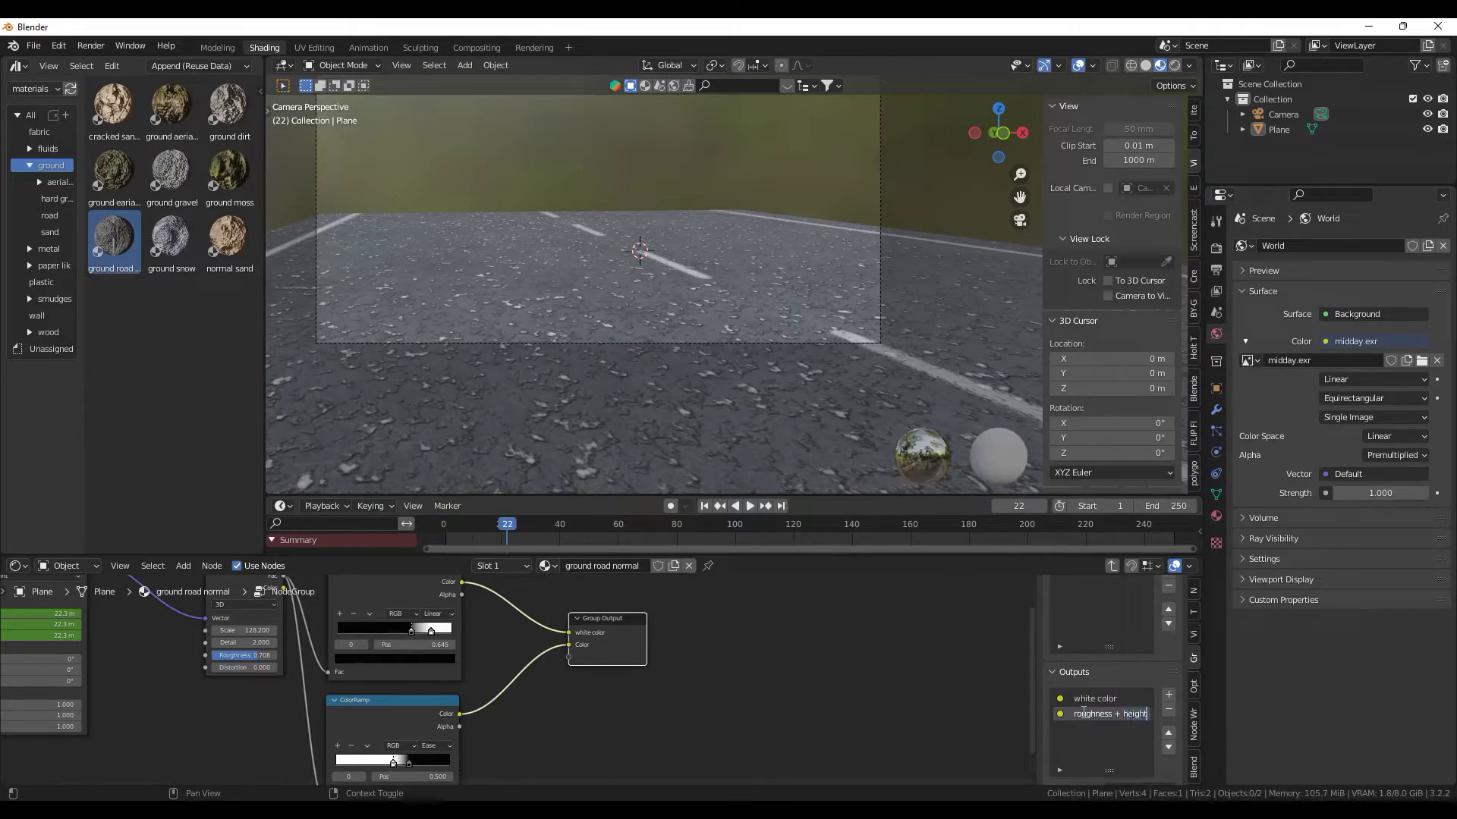
Exit the node group and return to the roughness nodes of the ground road normal material.
scroll(638, 703, down, 2)
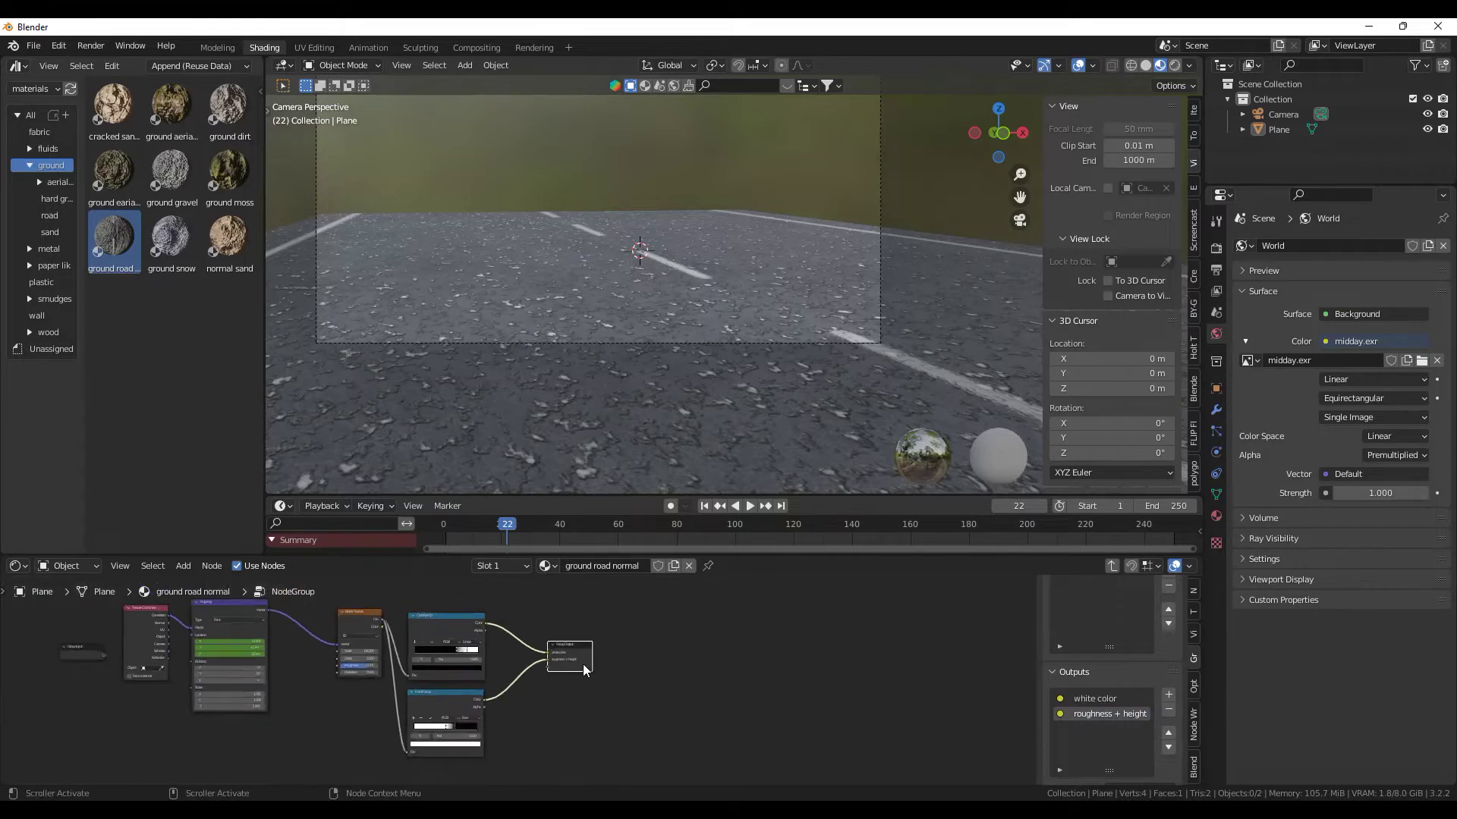
middle_drag(582, 663, 702, 652)
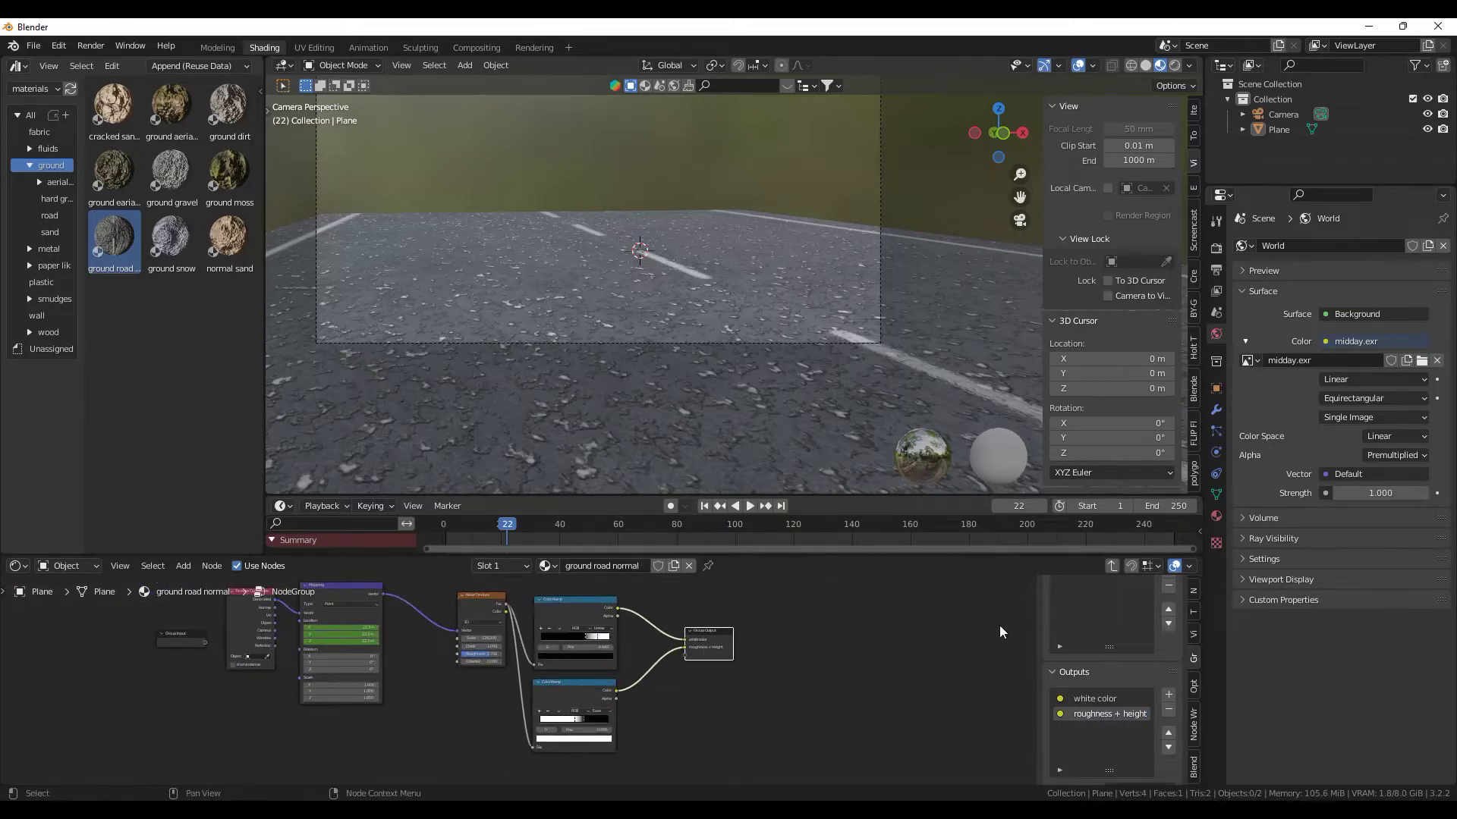
click(1113, 566)
middle_drag(868, 685, 317, 603)
scroll(553, 671, down, 8)
scroll(572, 665, up, 6)
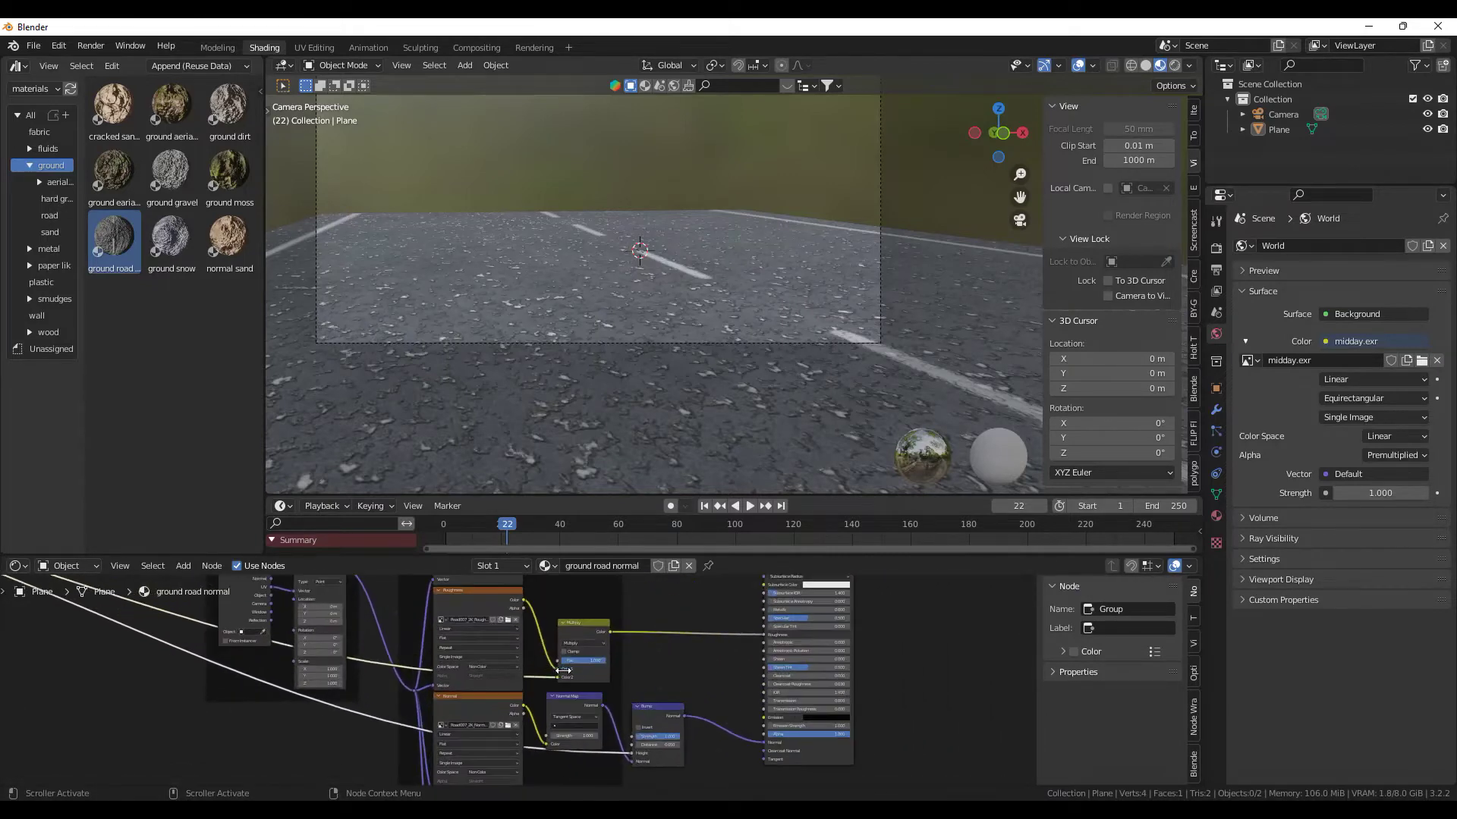
middle_drag(635, 771, 600, 736)
Move the Multiply node aside and insert a ColorRamp between the Roughness texture and its Color1 input.
drag(548, 670, 679, 668)
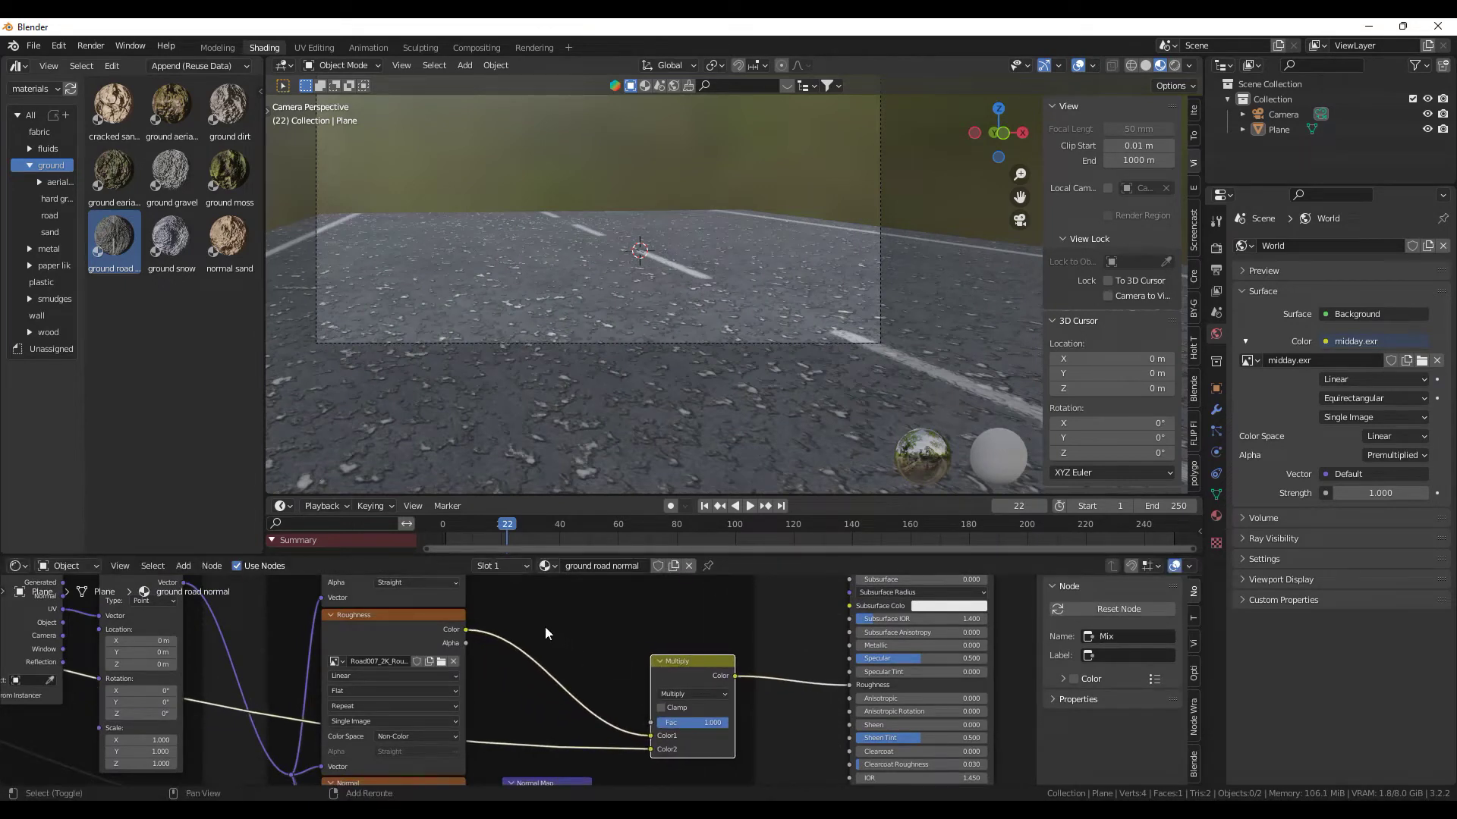
key(shift+a)
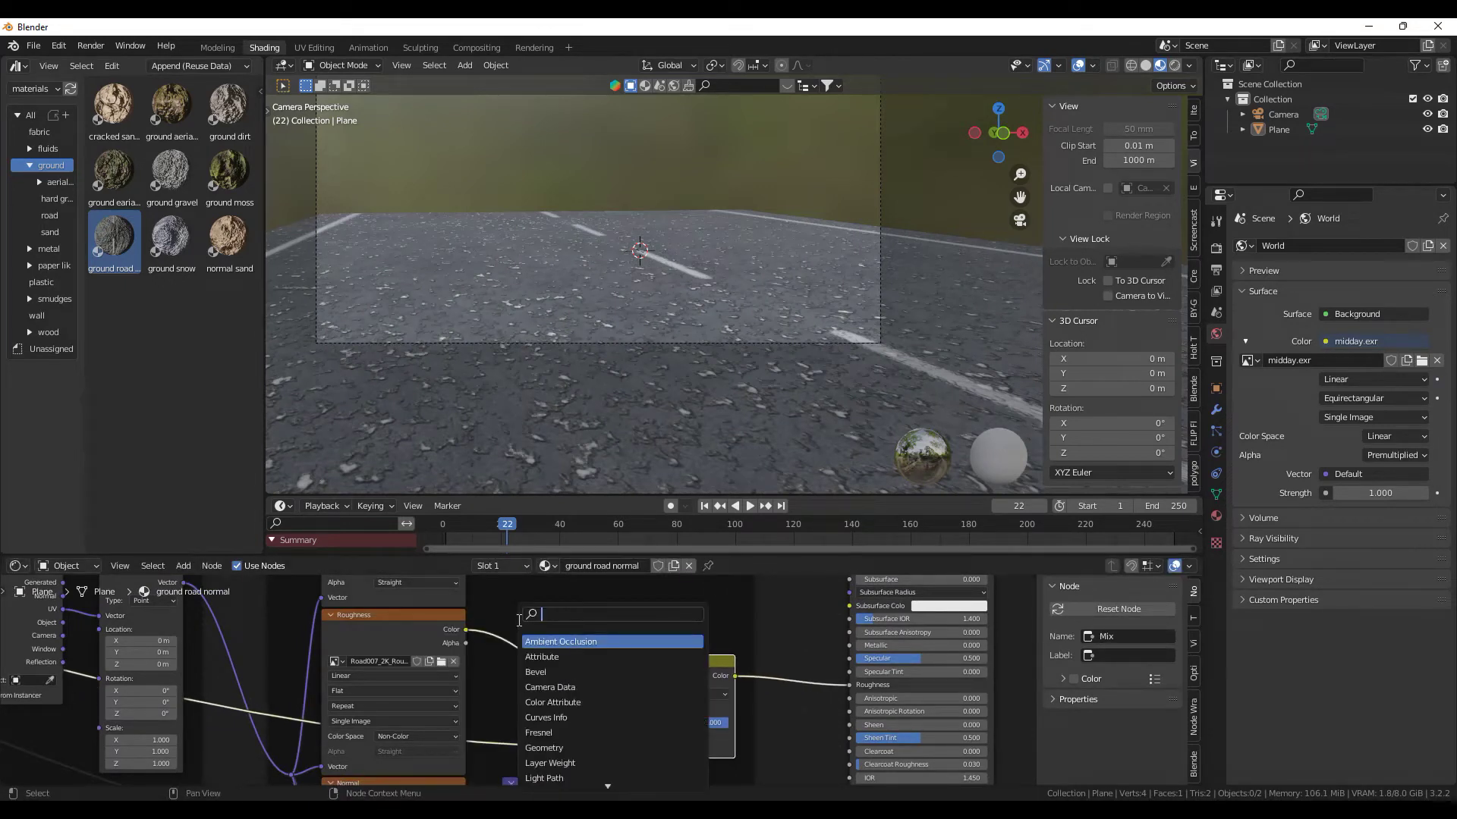
key(Return)
click(519, 620)
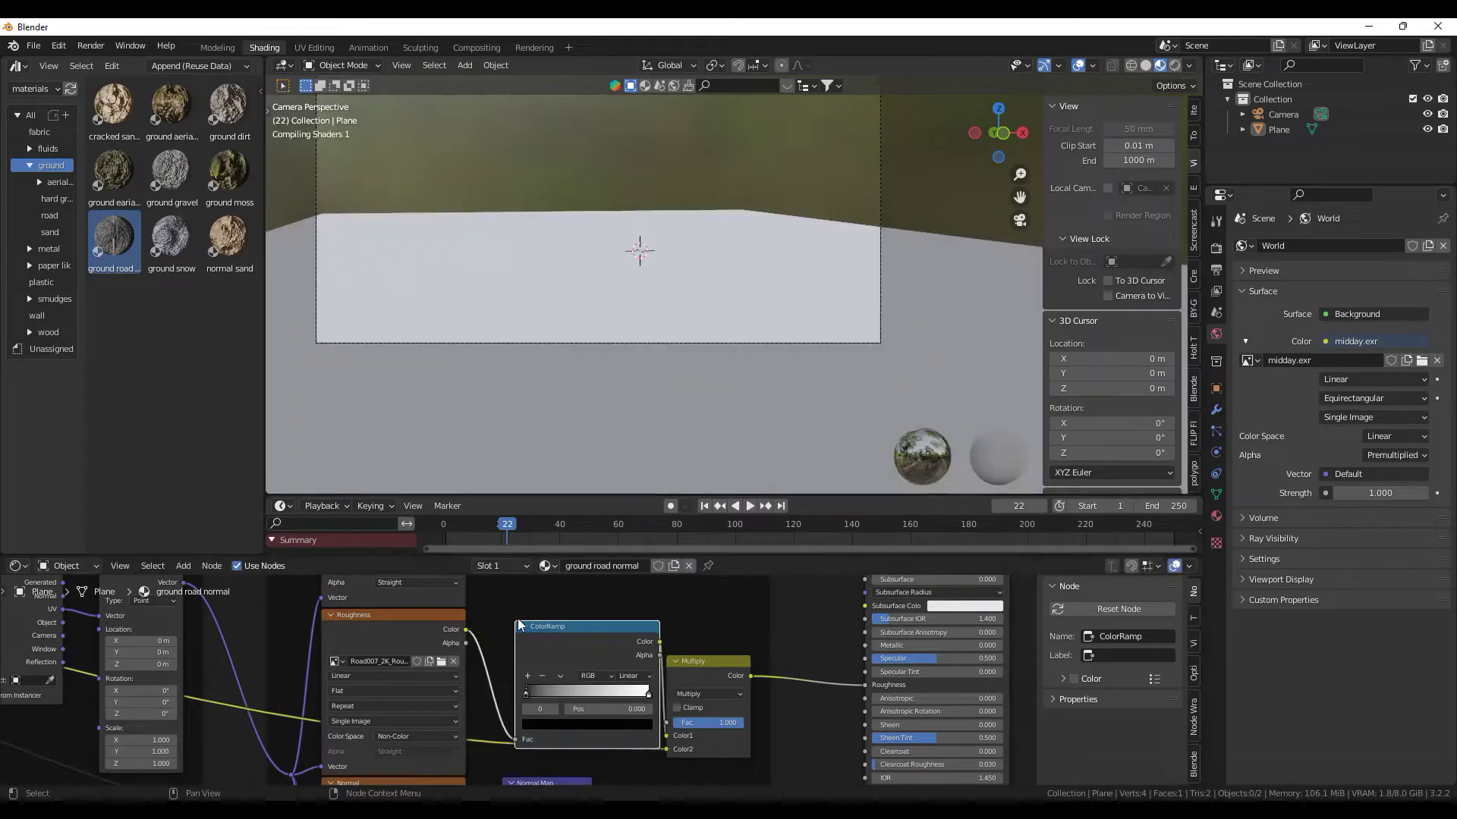
Move the black stop of the roughness ColorRamp to about 0.73 to increase the contrast.
scroll(631, 730, up, 6)
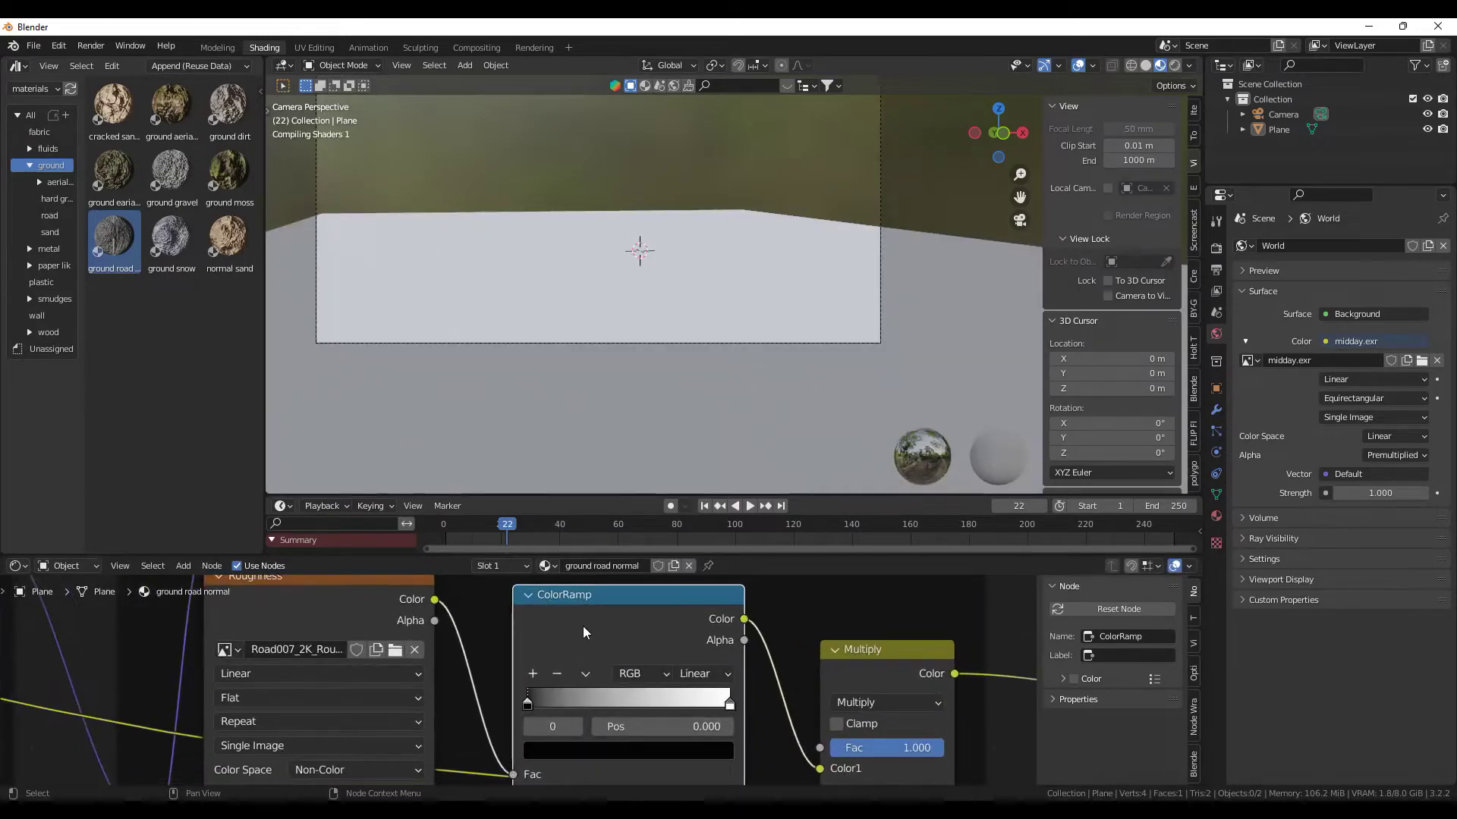
scroll(566, 672, up, 1)
scroll(566, 672, up, 1)
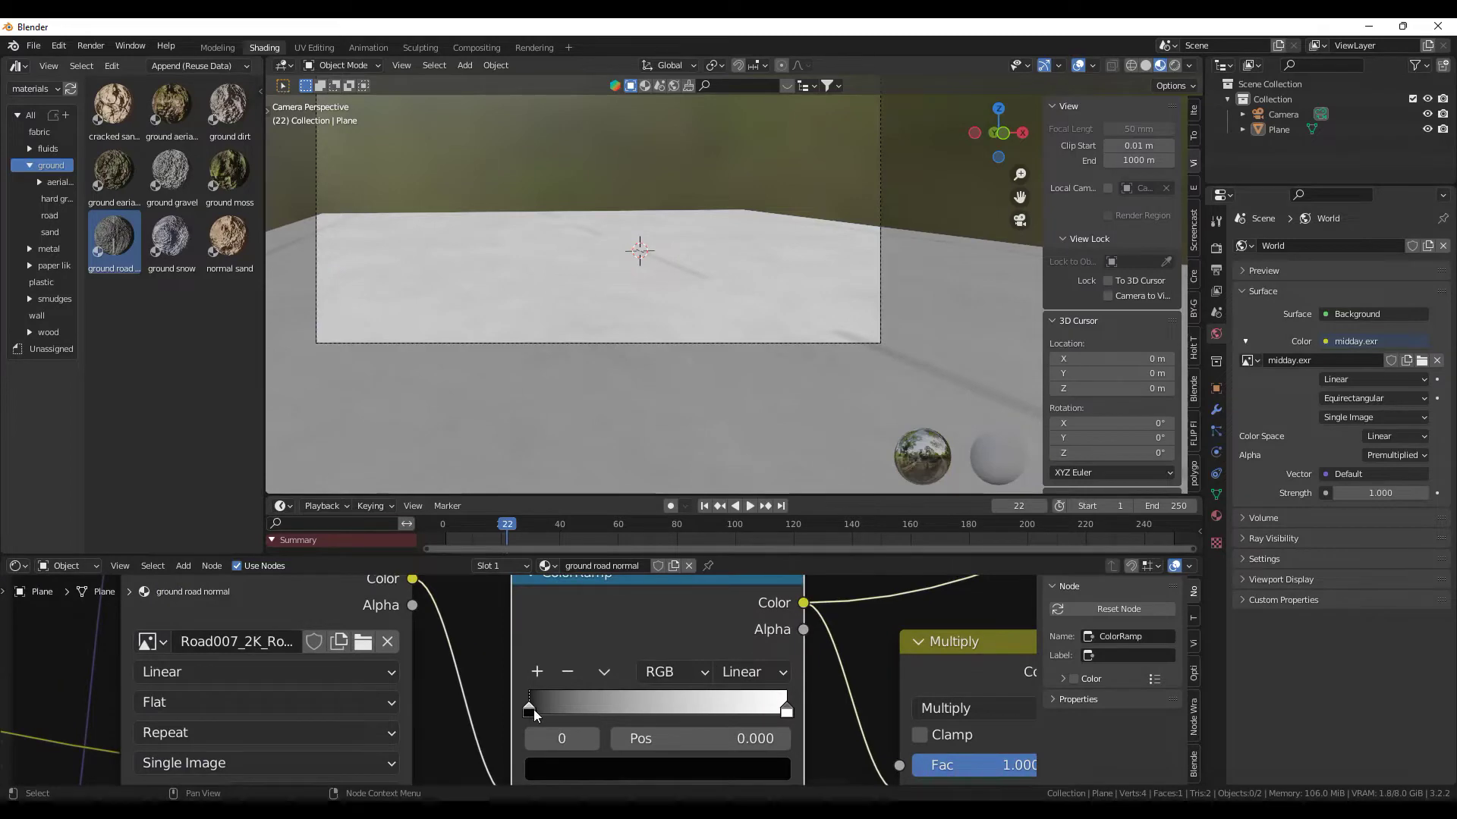
drag(534, 709, 725, 715)
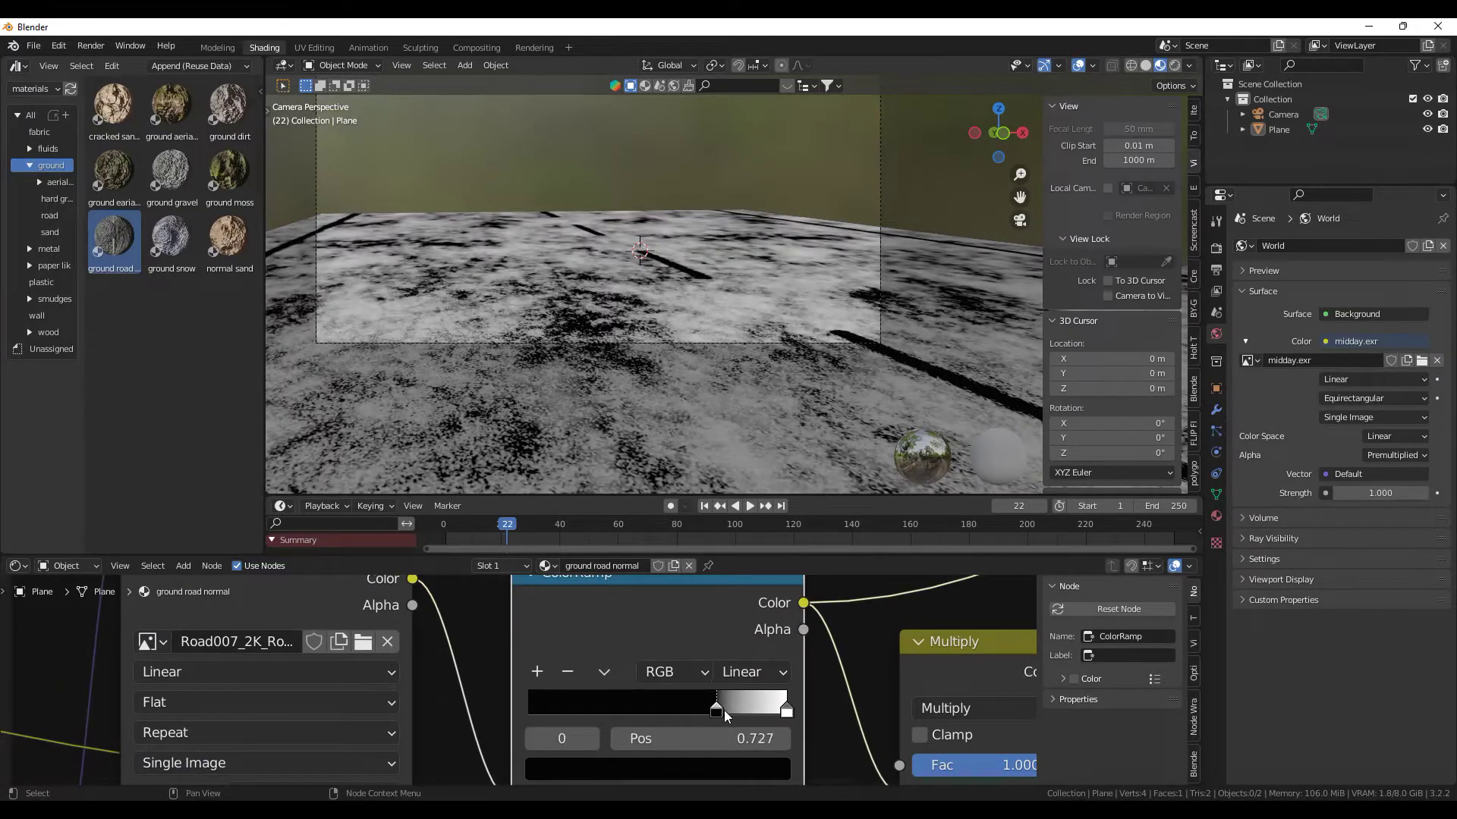
Add a second Bump node between the existing Bump and the Principled BSDF's Normal input.
scroll(683, 707, down, 4)
middle_drag(666, 699, 532, 579)
scroll(580, 731, down, 1)
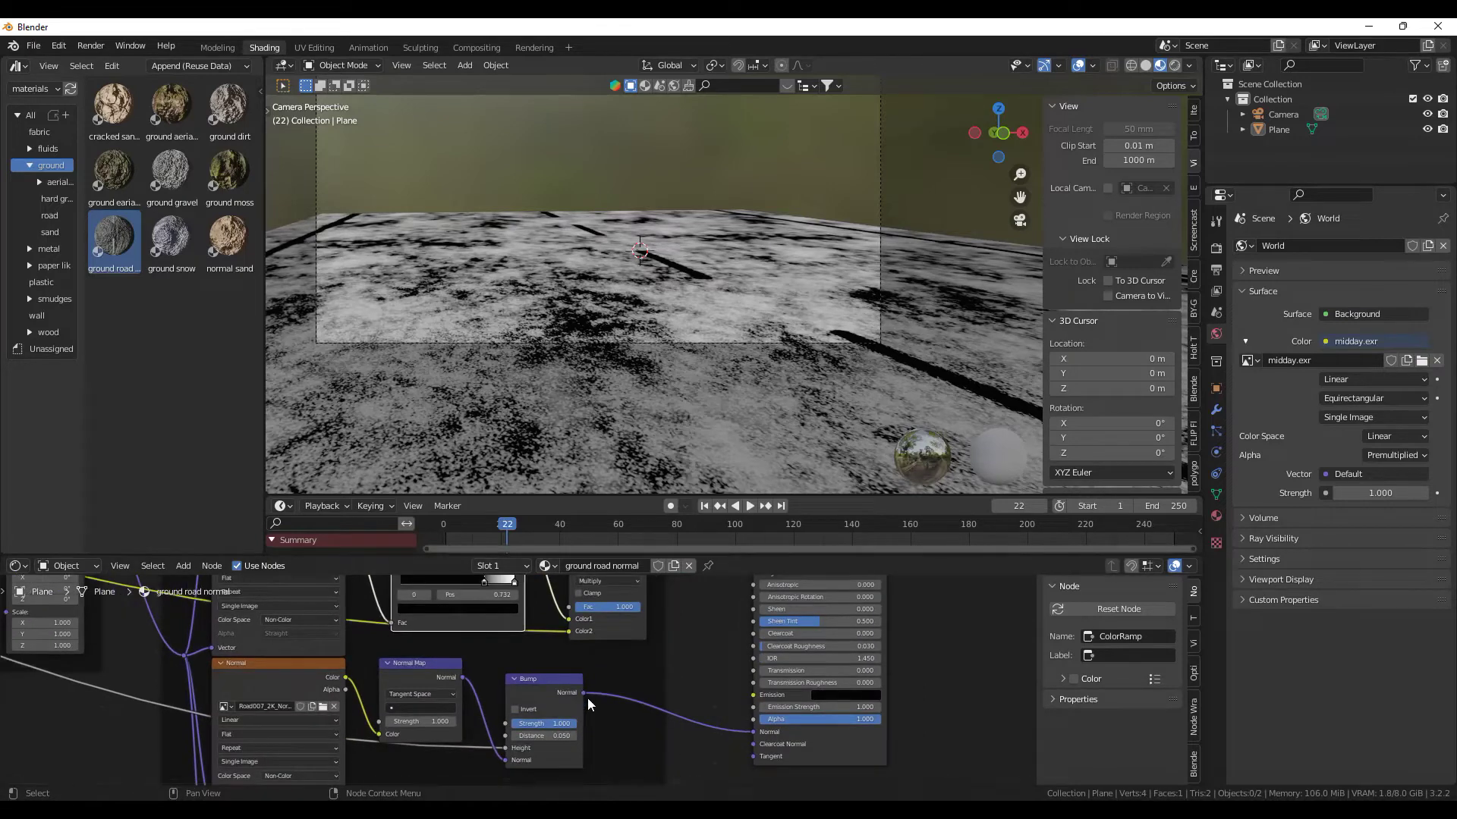
key(shift+a)
click(552, 618)
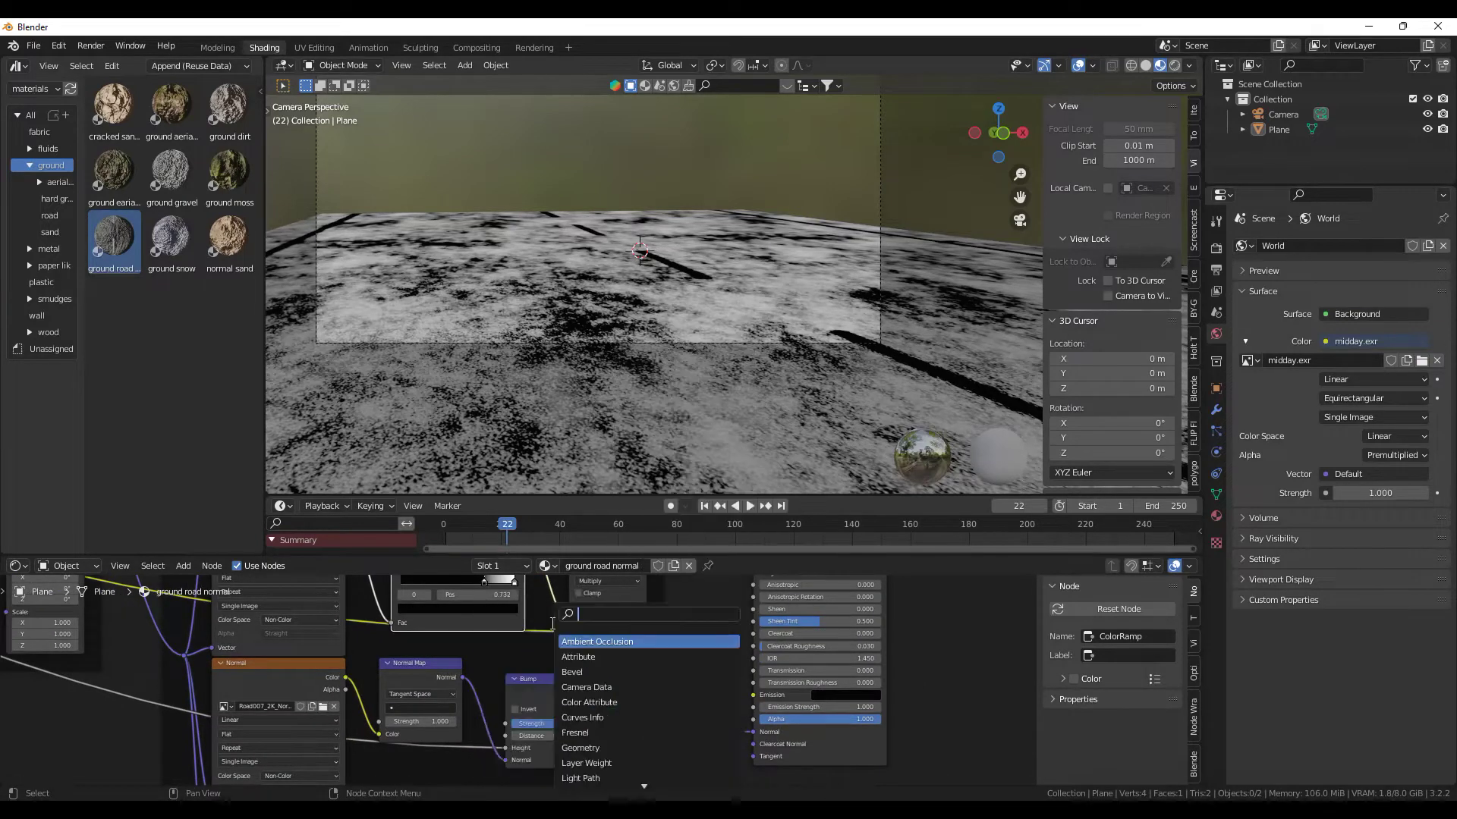
text(bump)
key(Return)
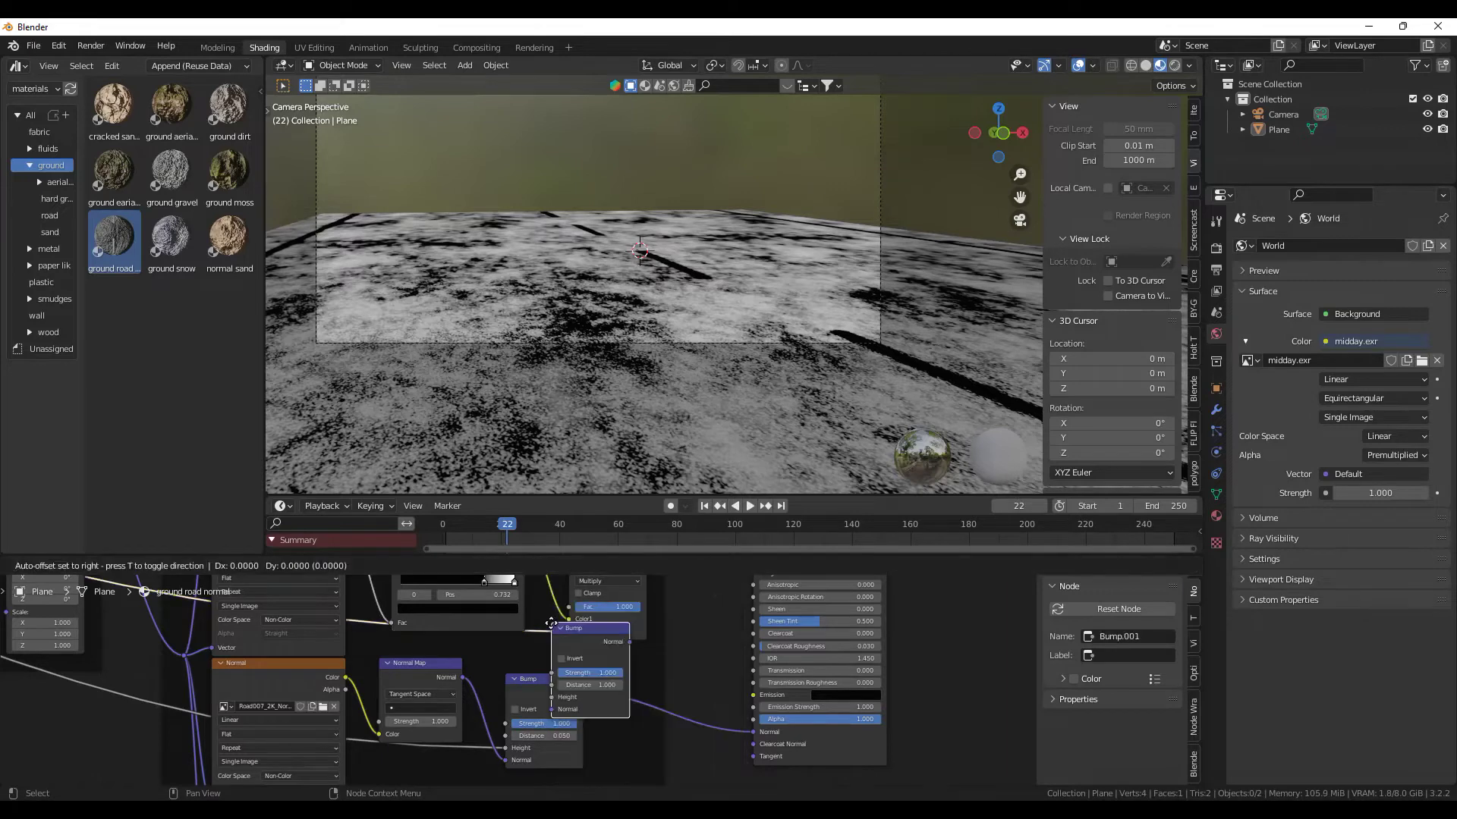
click(607, 659)
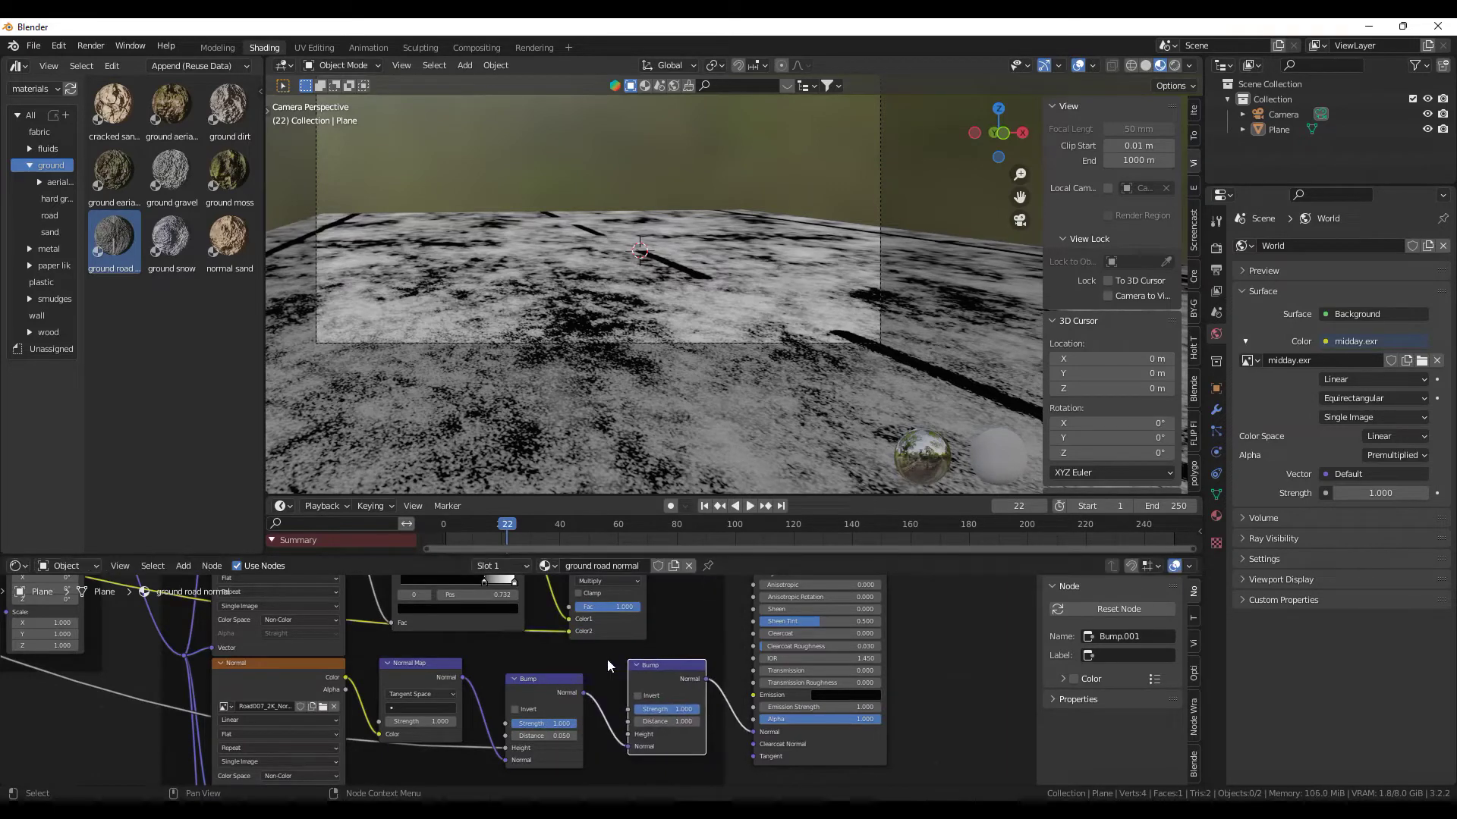
Connect the roughness ColorRamp's Color output to the Height input of the second Bump node.
middle_drag(556, 670, 522, 695)
scroll(516, 684, up, 1)
scroll(511, 683, down, 2)
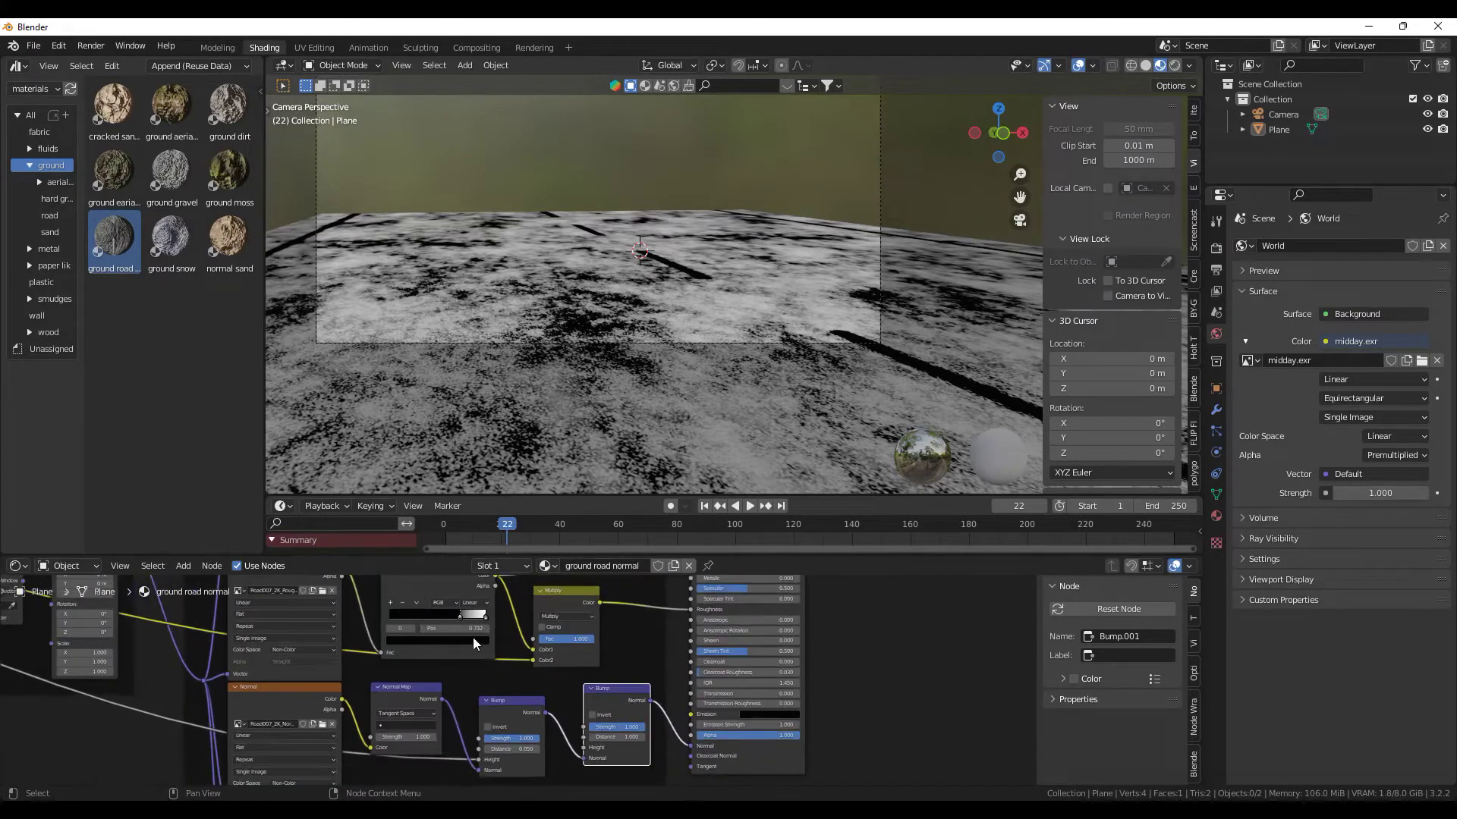
middle_drag(497, 600, 497, 611)
drag(493, 585, 546, 675)
drag(569, 759, 588, 755)
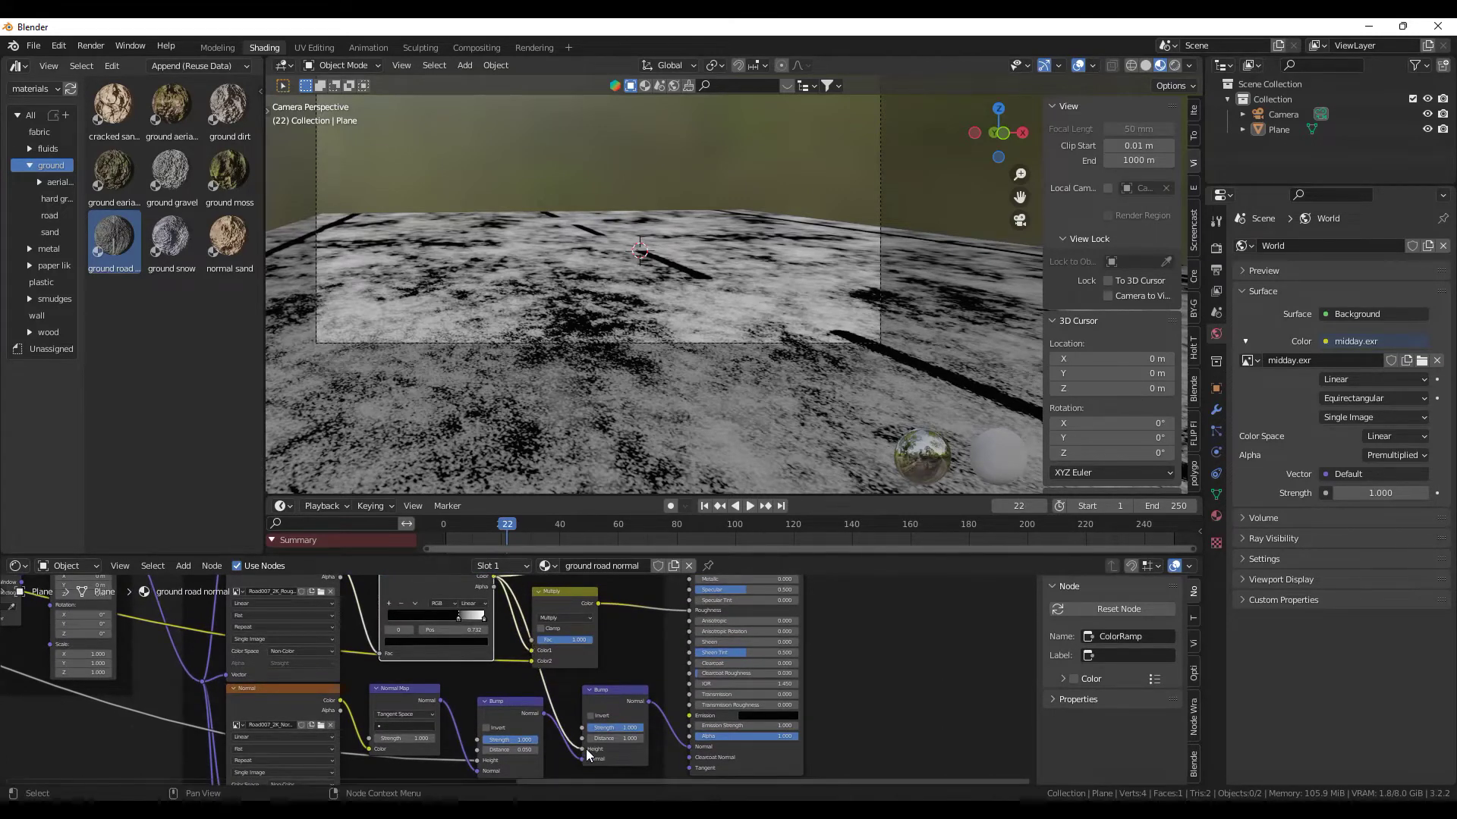
Preview the Principled BSDF on the road up close and move the timeline to frame 30.
middle_drag(643, 650, 629, 661)
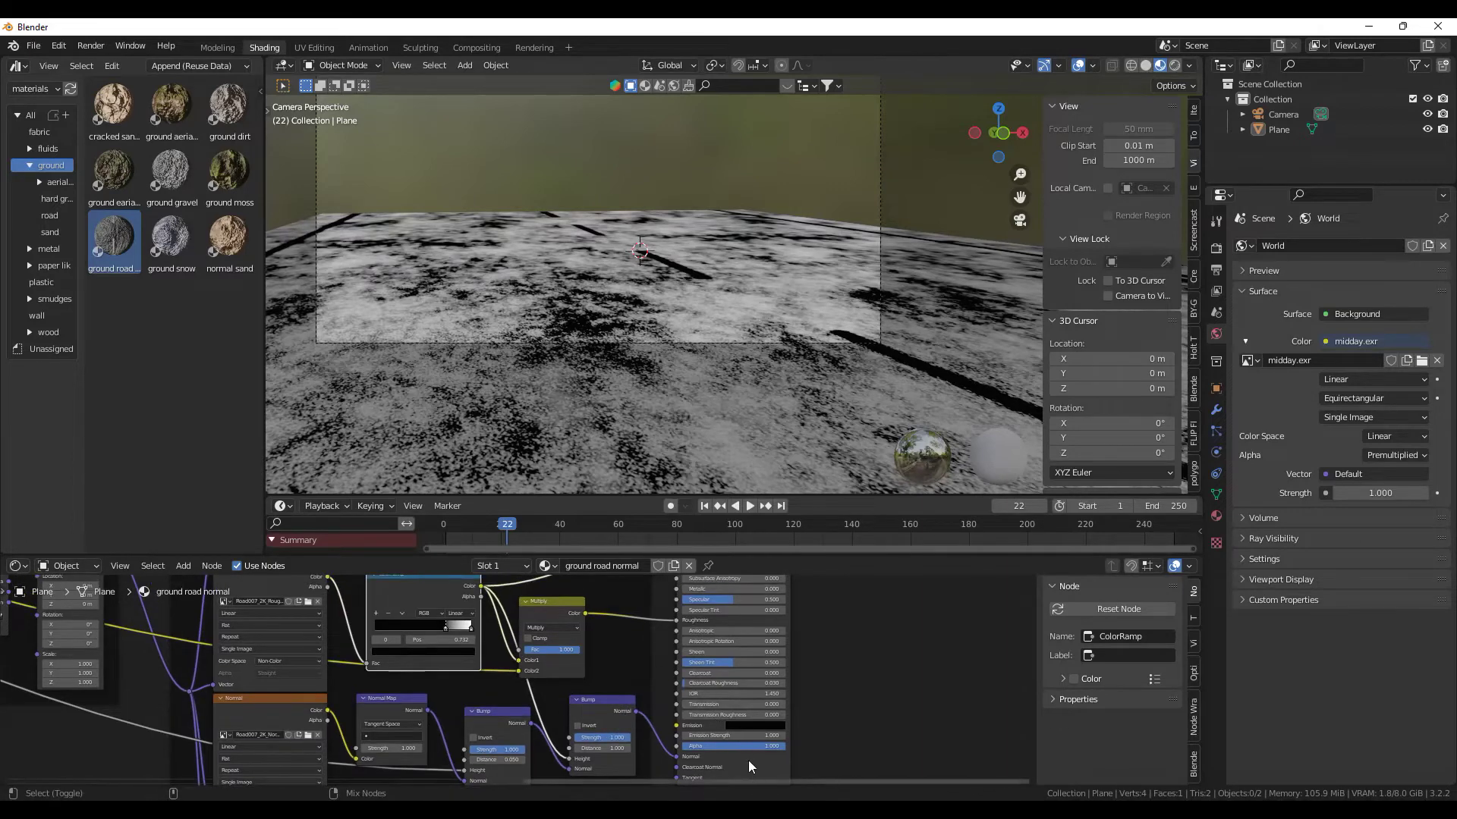
ctrl+shift+click(751, 769)
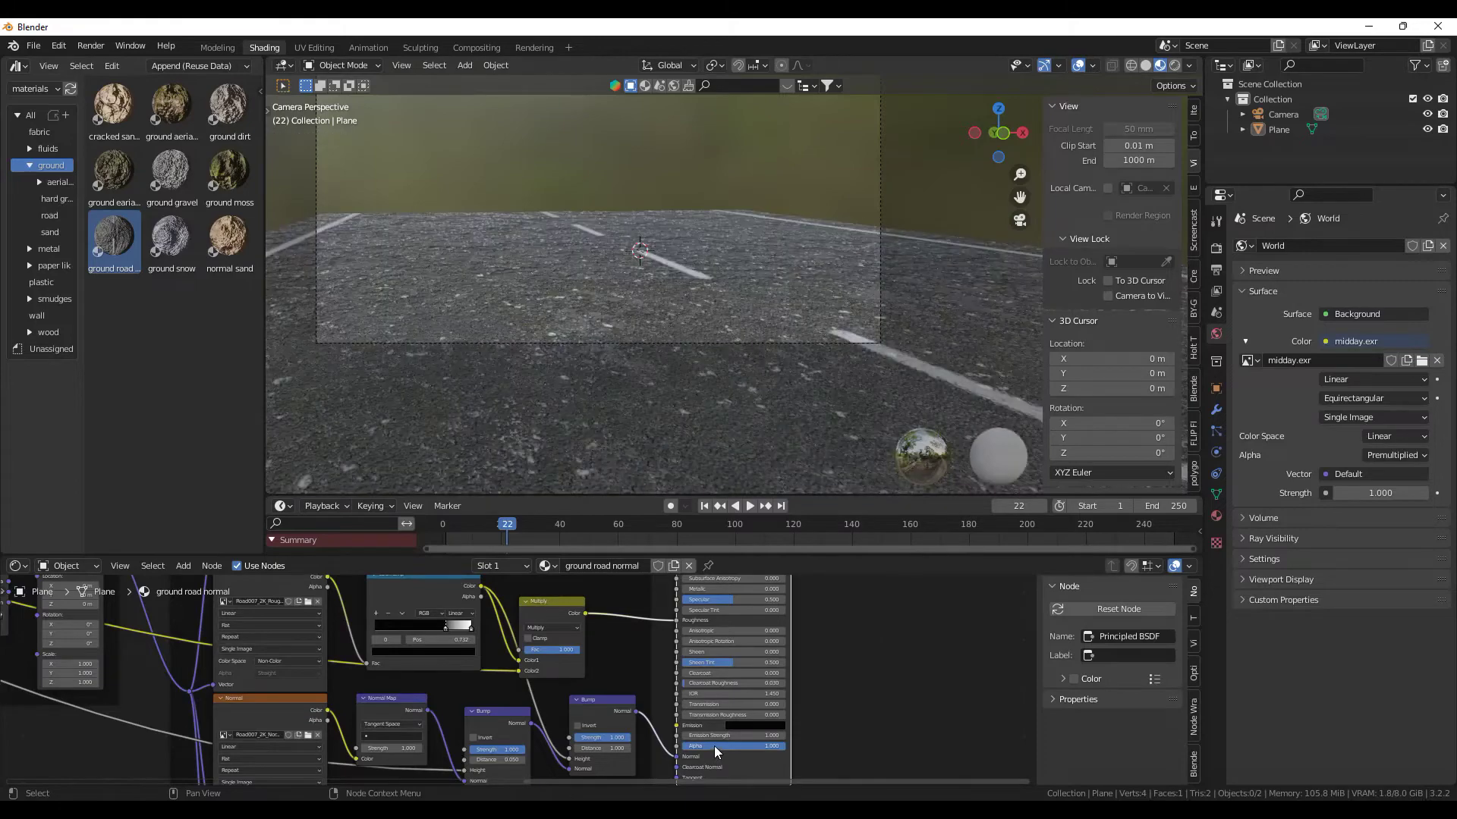
scroll(624, 438, up, 5)
shift+middle_drag(525, 399, 832, 306)
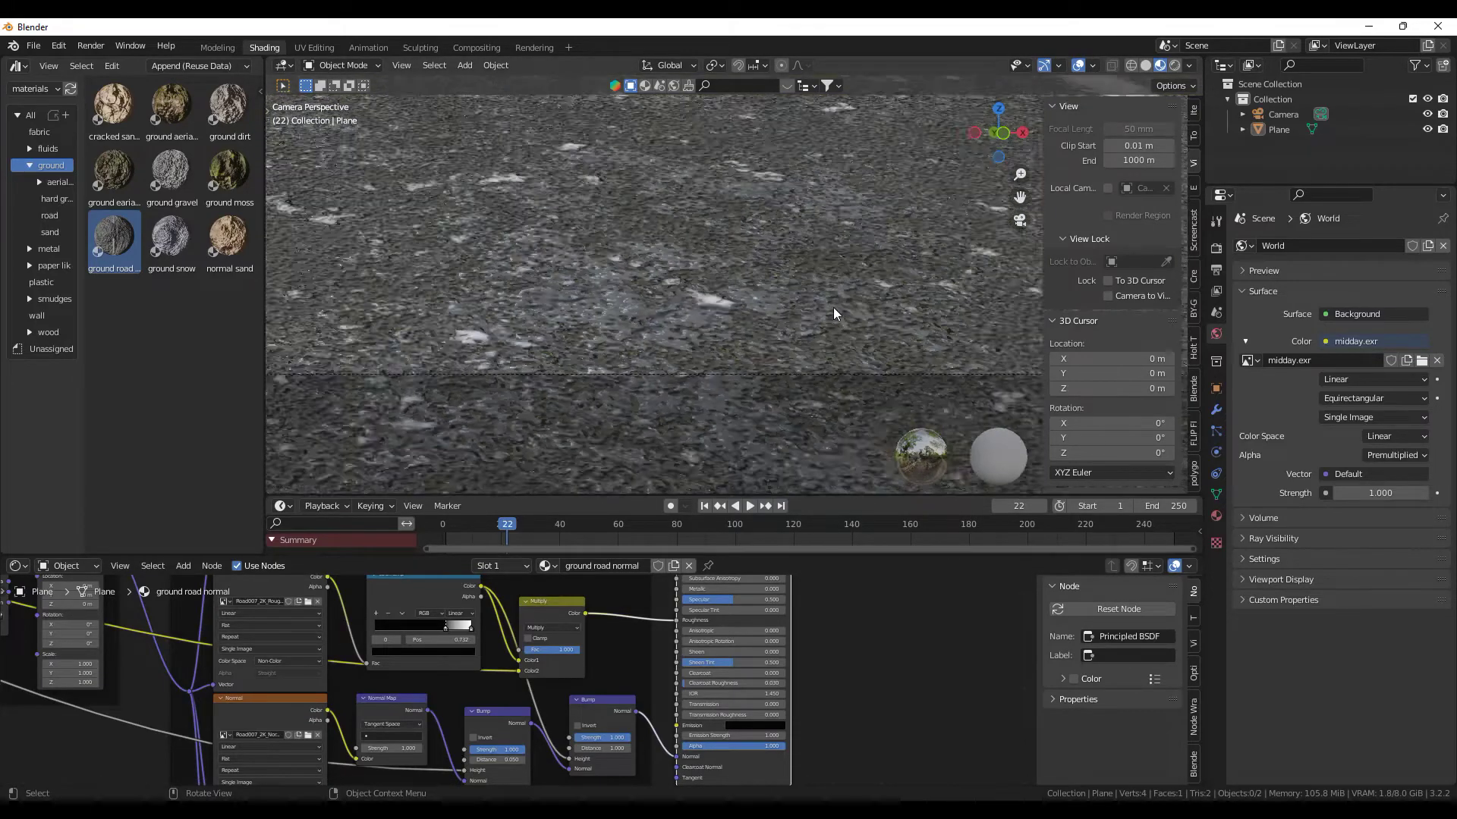
drag(499, 534, 531, 531)
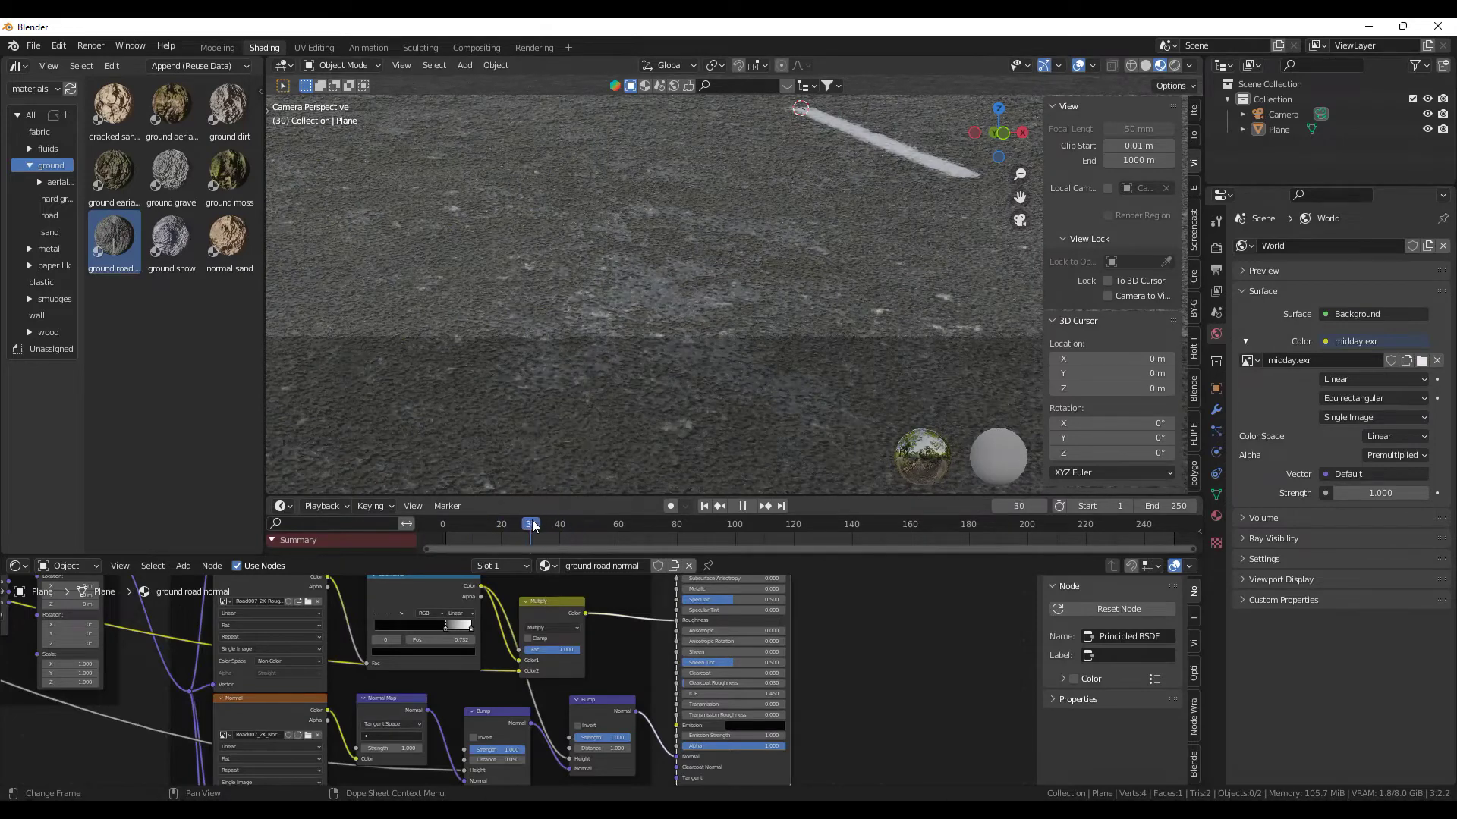
Set the black stop of the roughness ColorRamp to position 0.795.
scroll(587, 669, up, 3)
scroll(588, 669, up, 2)
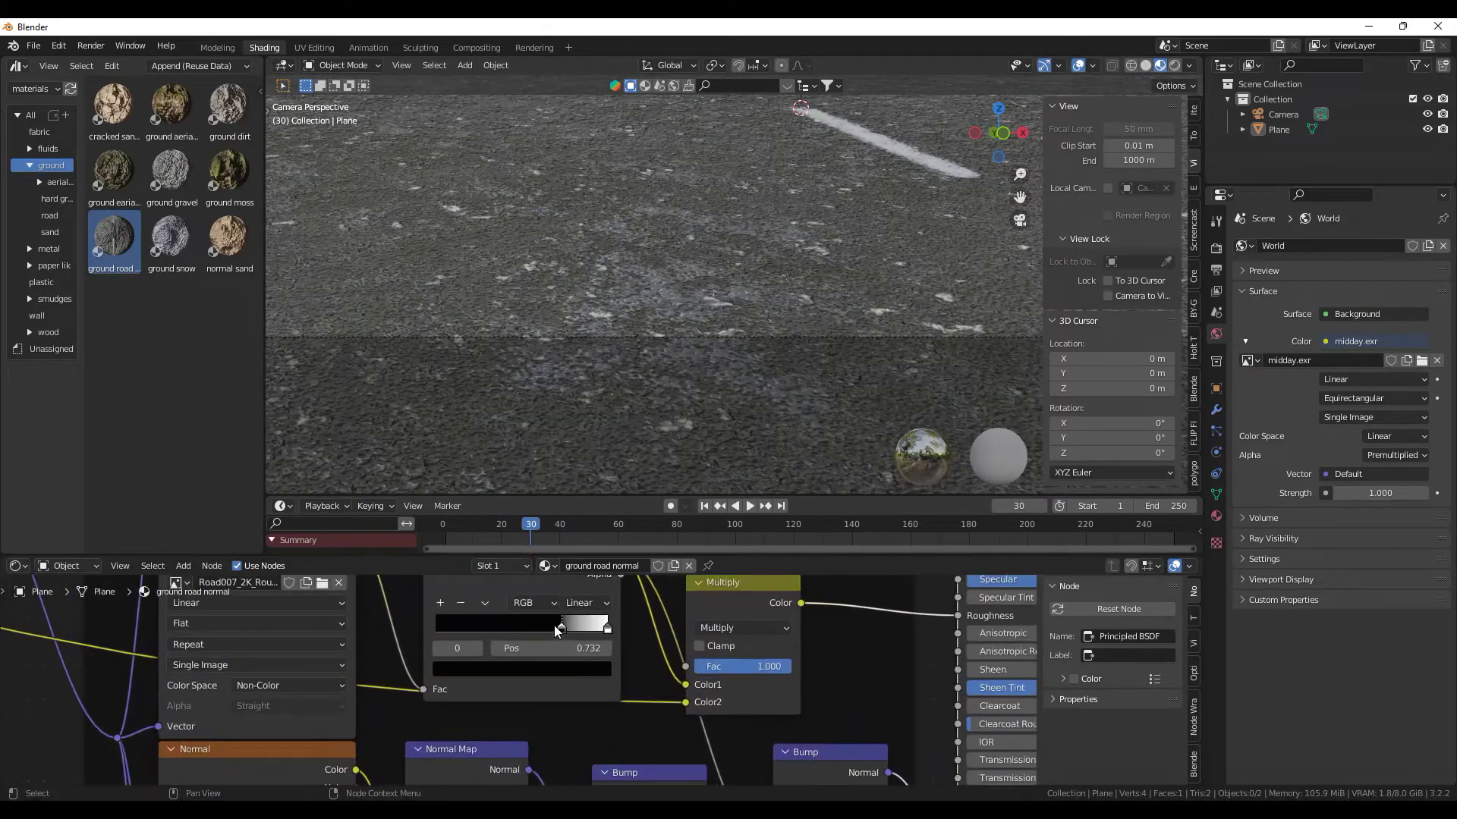
drag(565, 626, 572, 626)
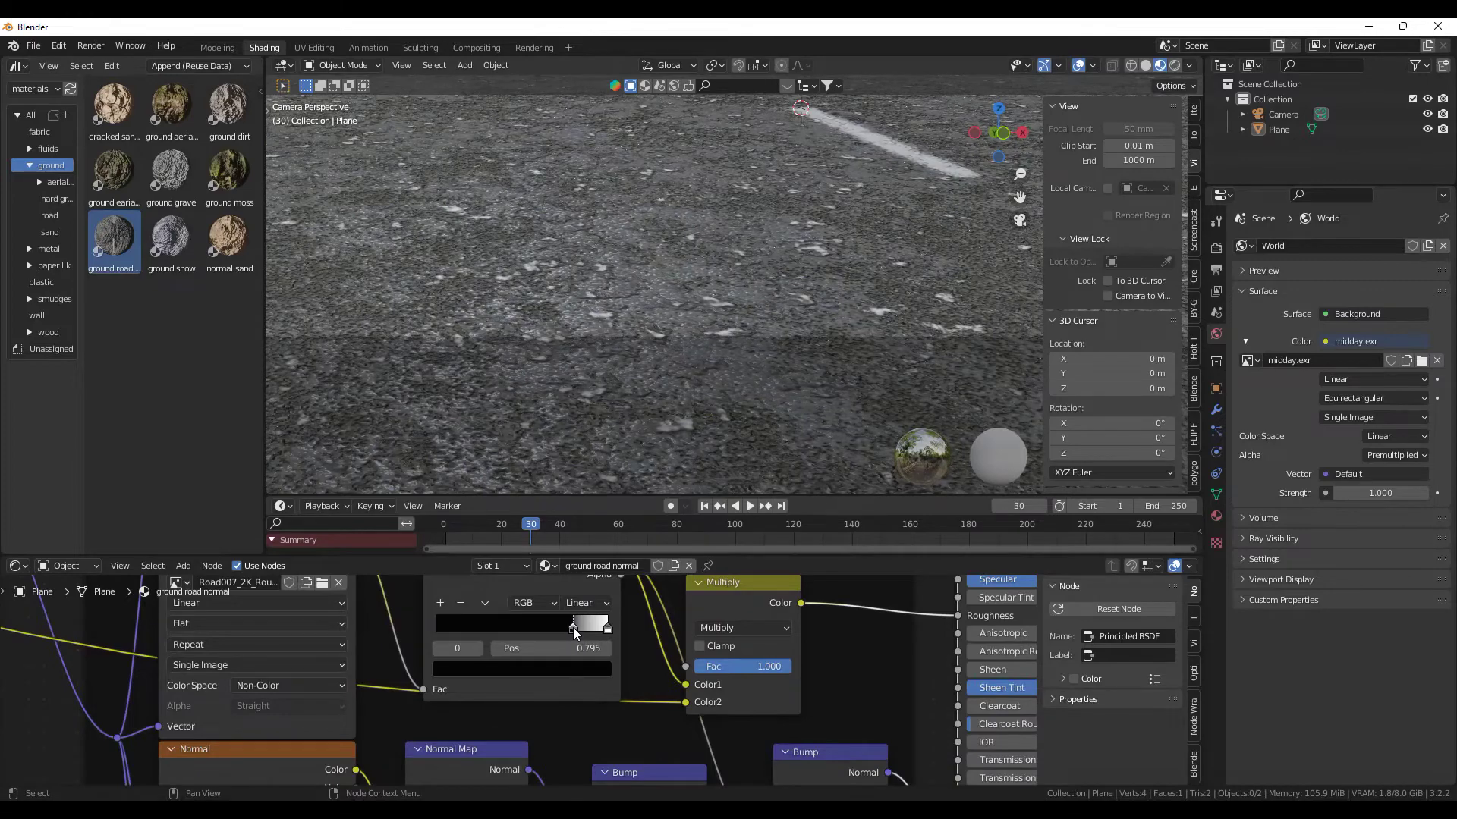
Try the Invert option on the second Bump node.
middle_drag(706, 697, 578, 624)
click(660, 726)
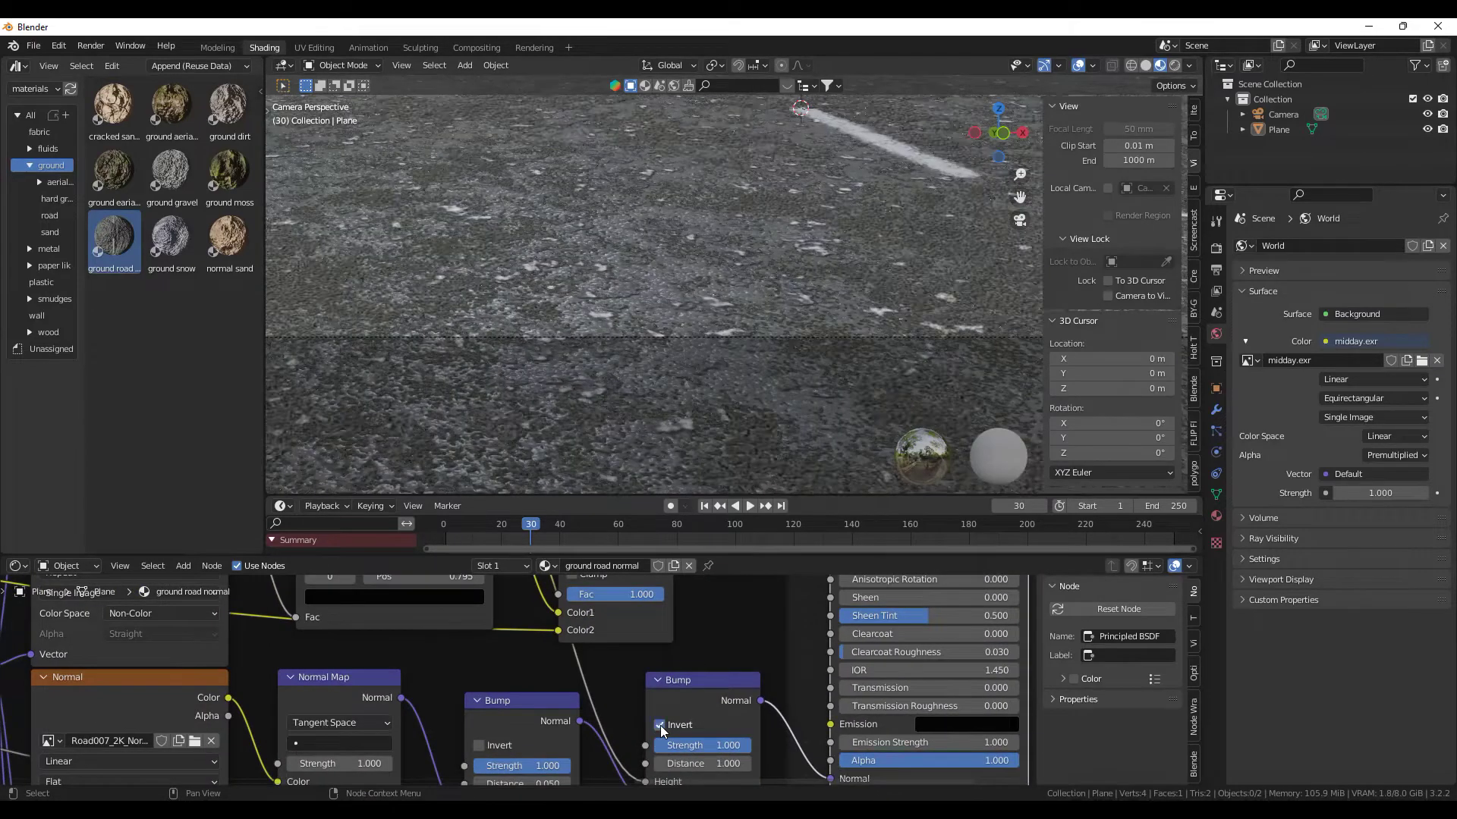
click(660, 726)
Select the road plane and add an Array modifier to it.
scroll(610, 478, down, 5)
mouse_move(530, 525)
mouse_down()
mouse_move(448, 527)
mouse_move(531, 524)
mouse_up()
click(758, 394)
click(1216, 409)
click(1290, 280)
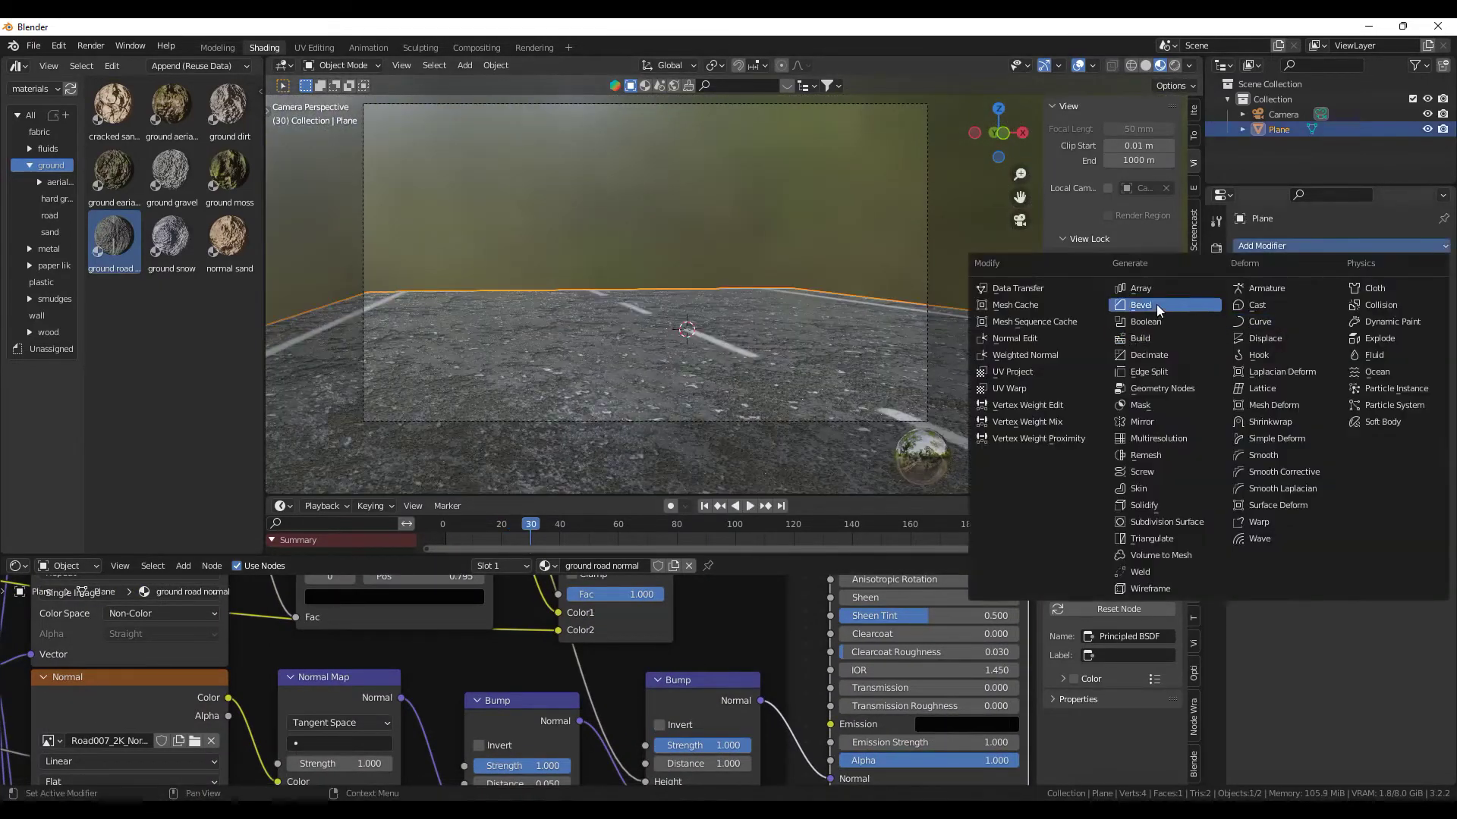
click(1155, 306)
Add a second Array modifier to the road plane with count 9 and relative offset factors X 0 and Y 1.
click(1339, 280)
click(1155, 306)
click(1365, 413)
text(0)
key(Tab)
text(1)
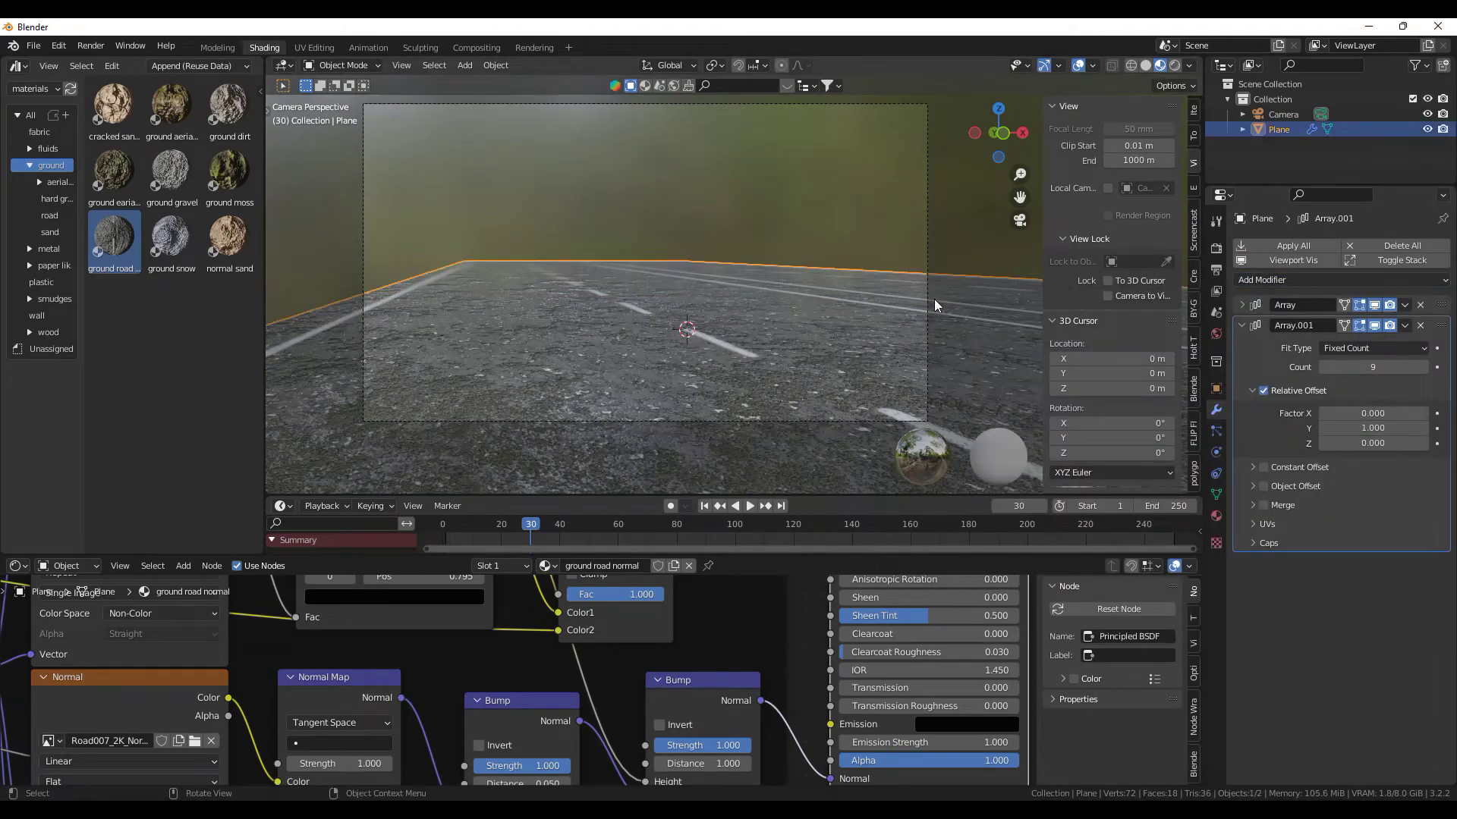
Reframe the camera with it locked to the view and place two low-res buildings along X on opposite sides of the road.
click(928, 302)
click(1108, 296)
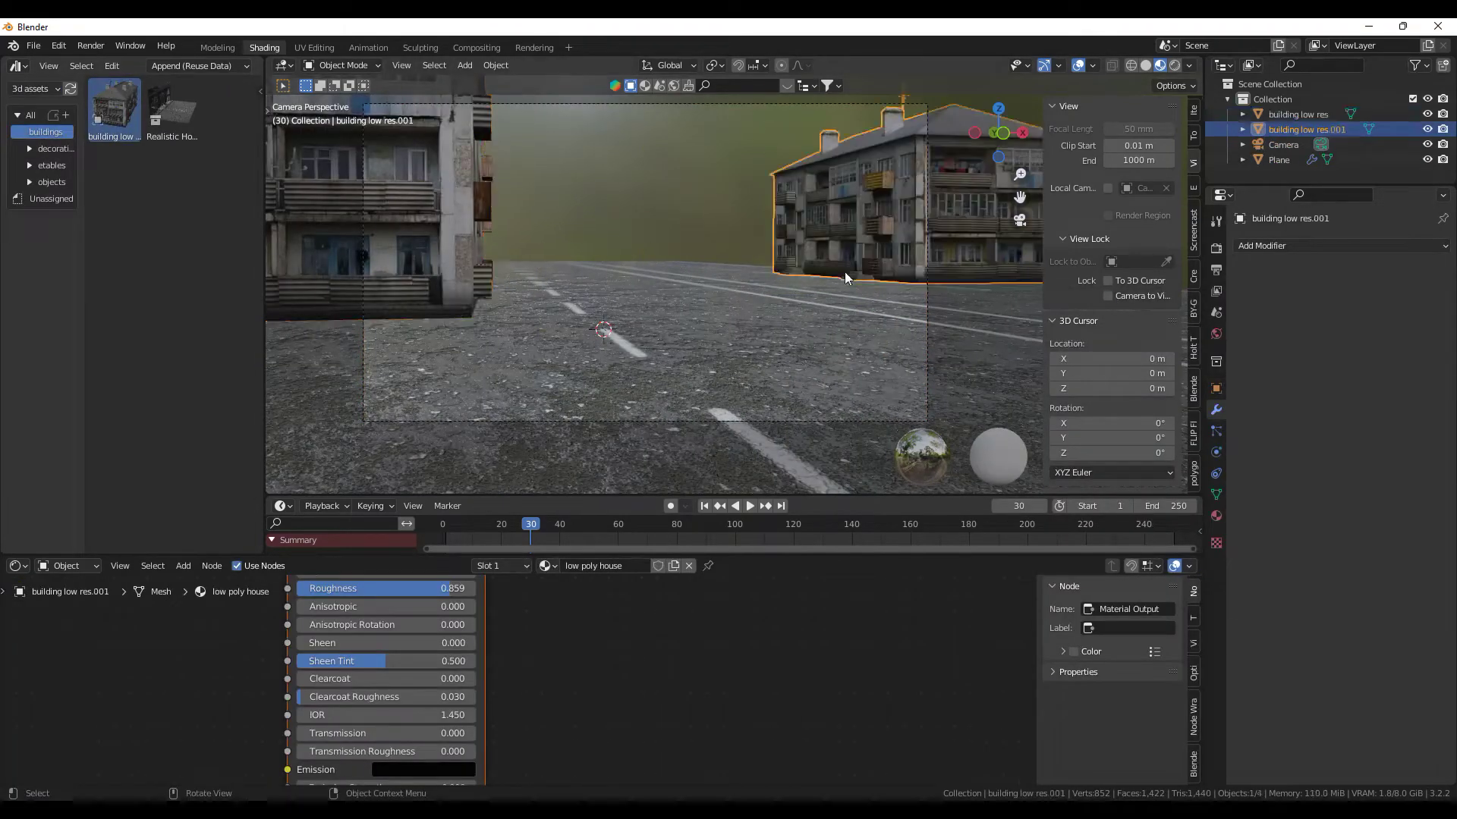
key(shift+d)
key(x)
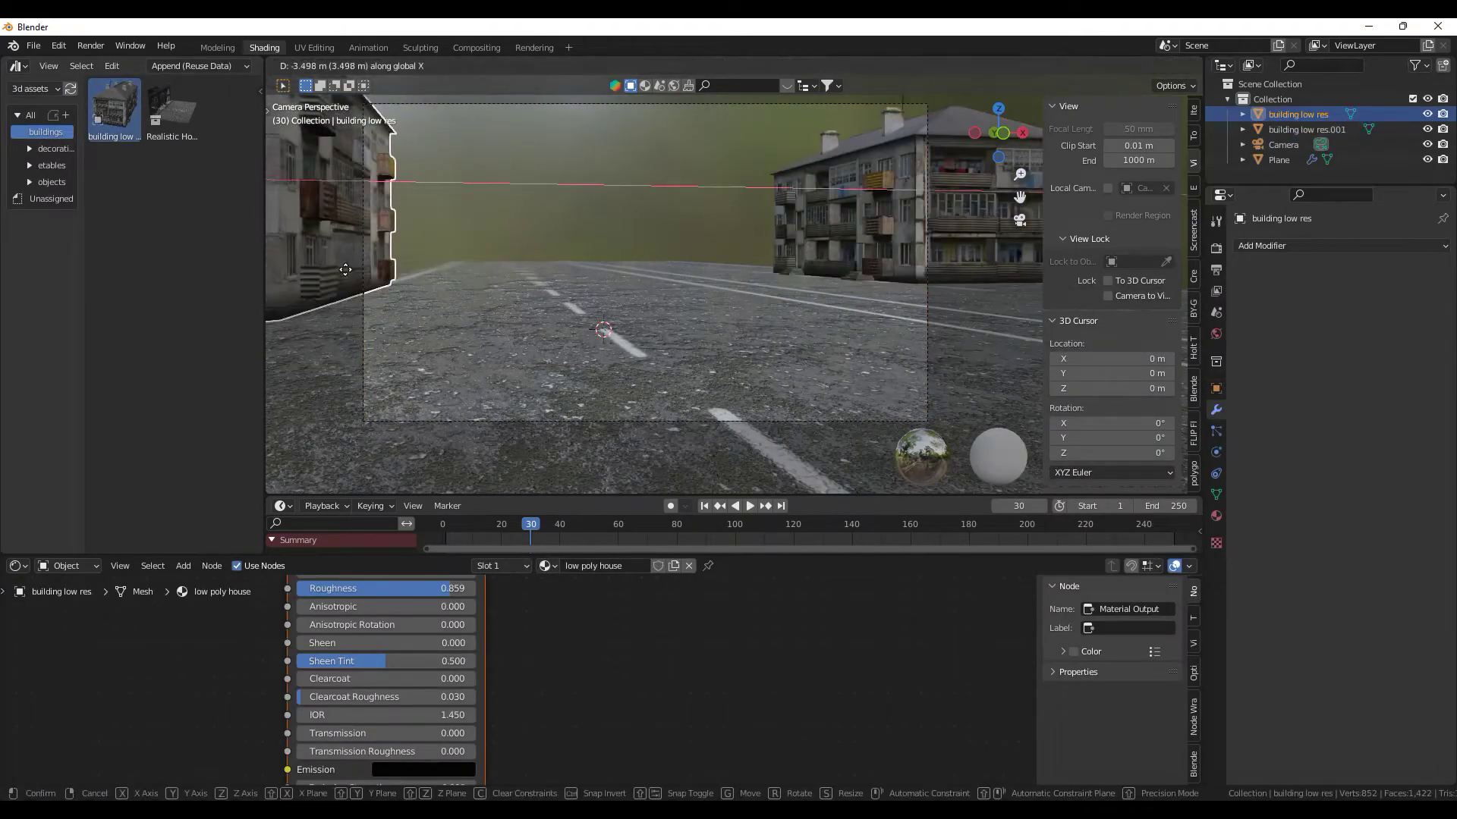
click(921, 229)
Show the rendered viewport and set the render engine to Eevee with ambient occlusion, screen space reflections and motion blur.
click(1174, 65)
click(1216, 248)
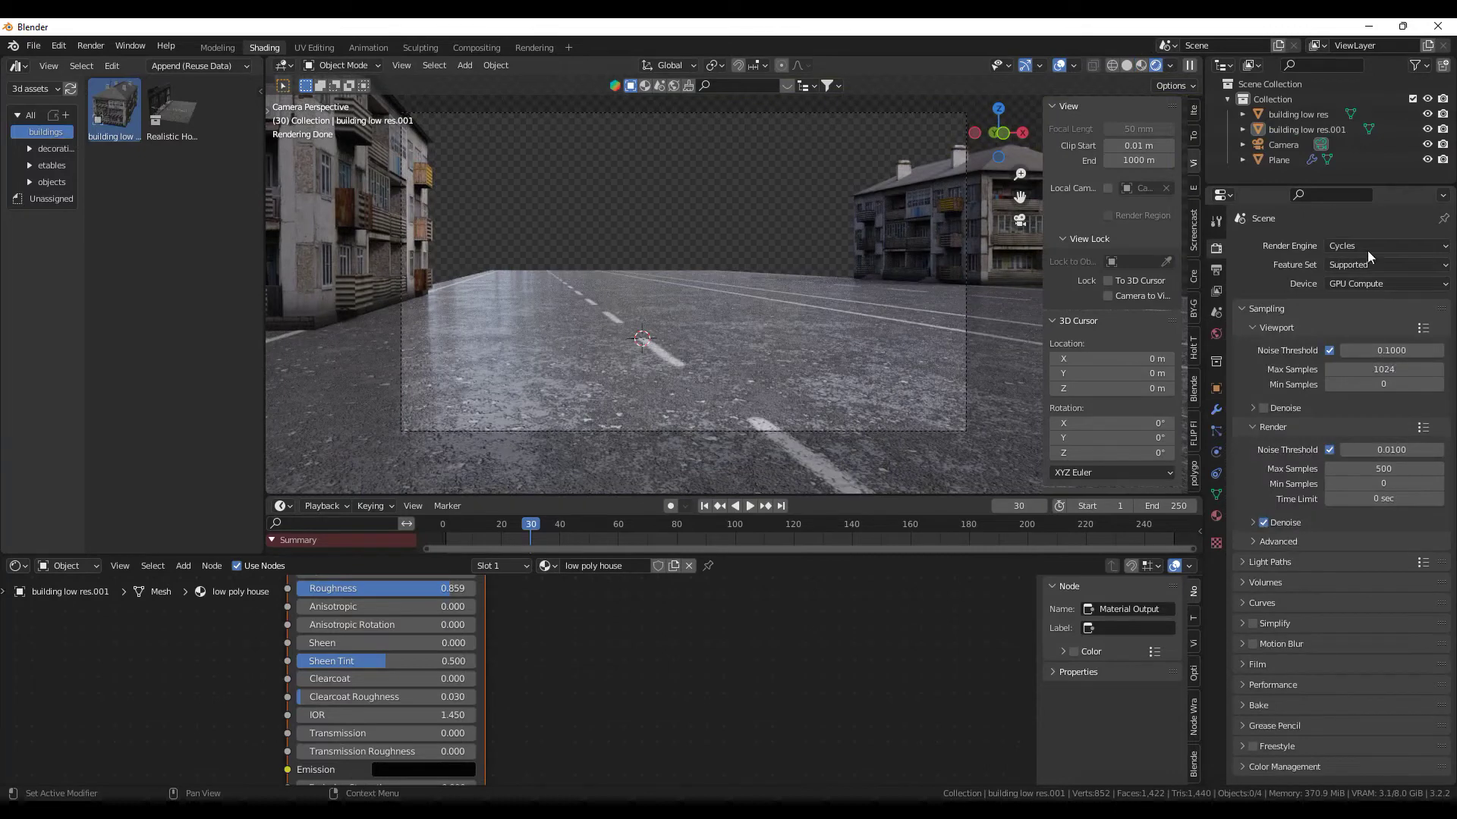
click(1253, 352)
click(1253, 435)
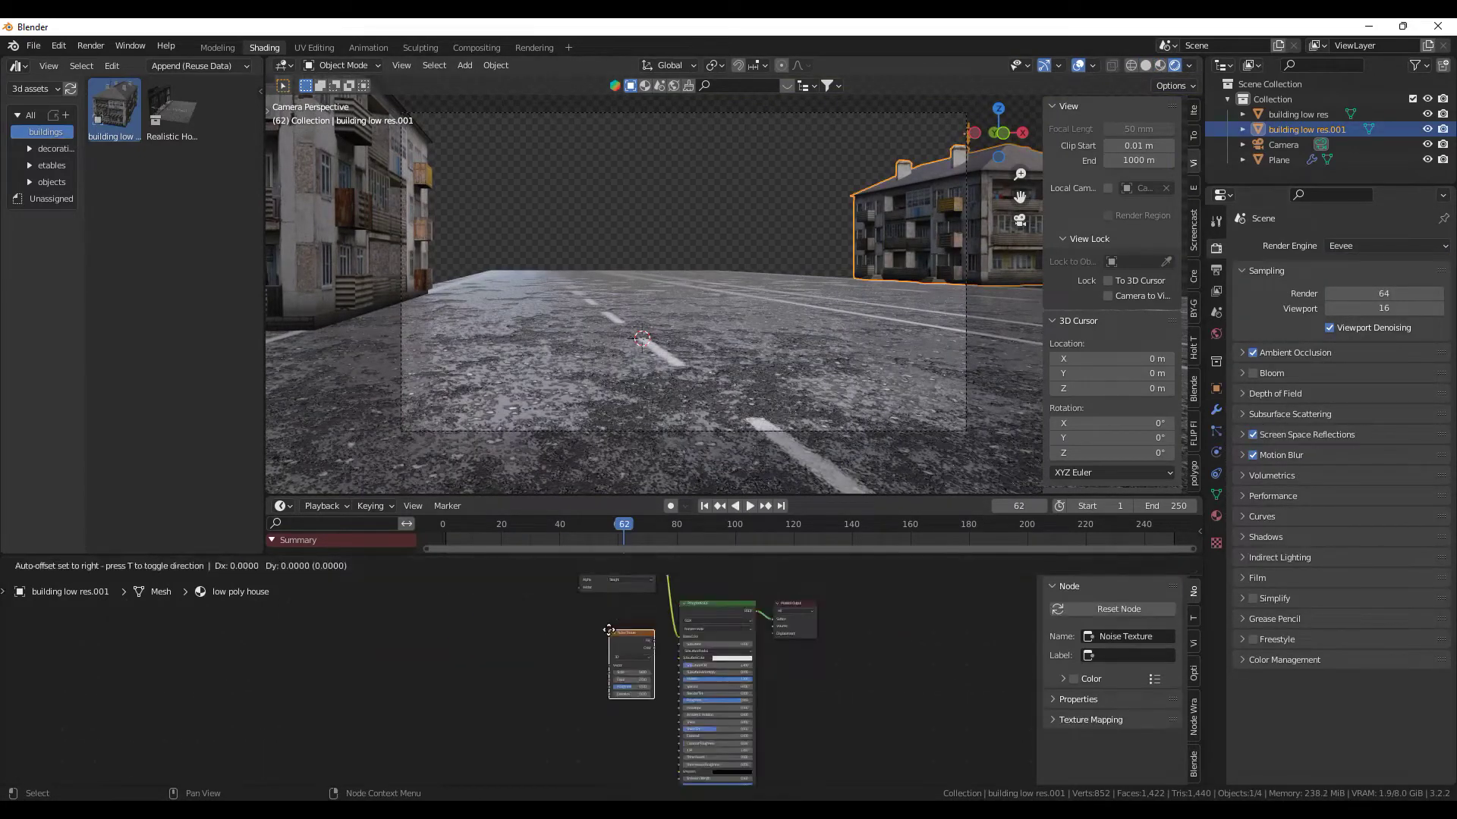
Place a Noise Texture node in the low poly house material and open the camera's depth of field settings.
drag(763, 706, 605, 651)
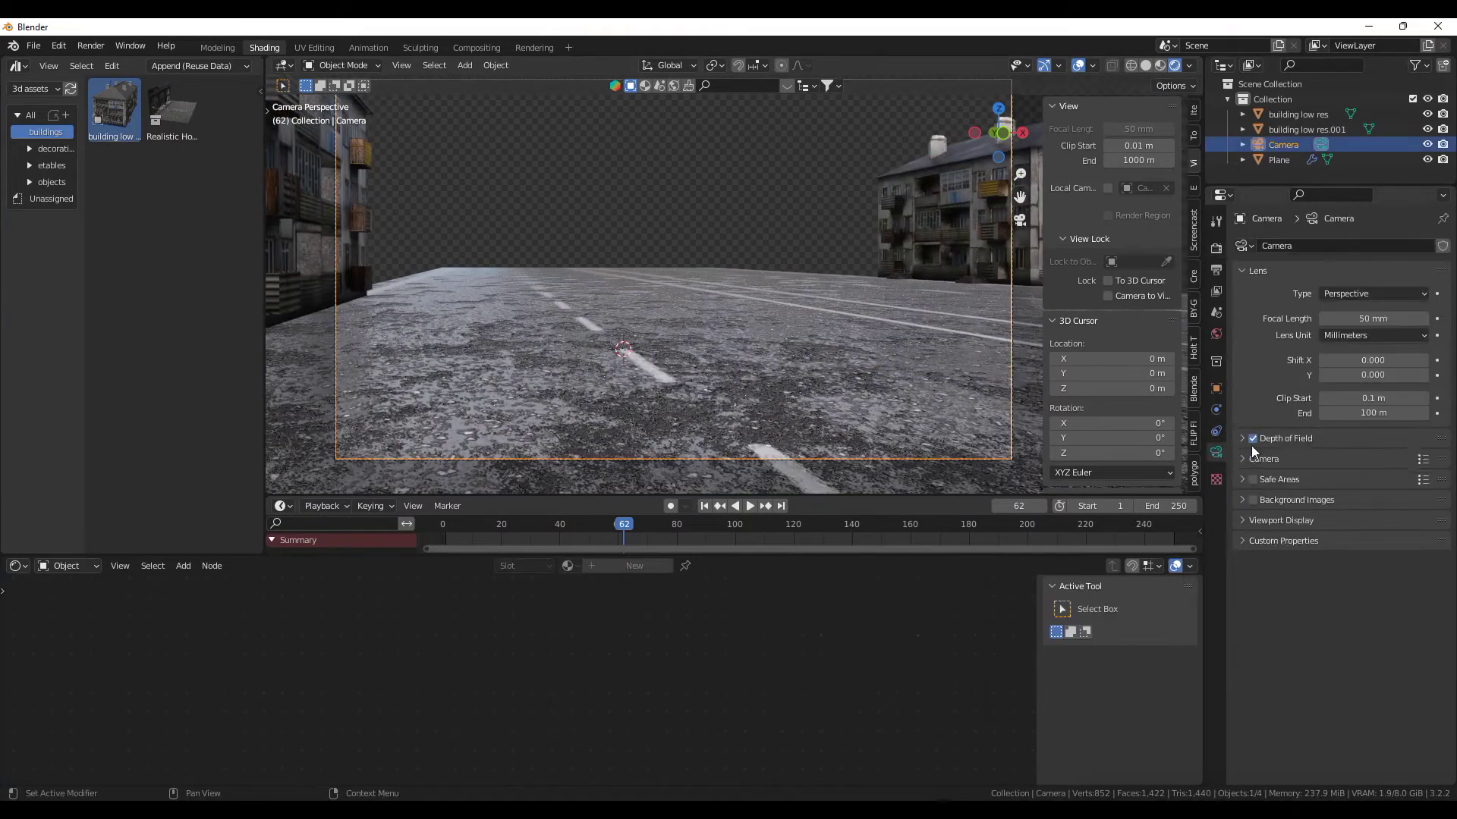
click(1242, 438)
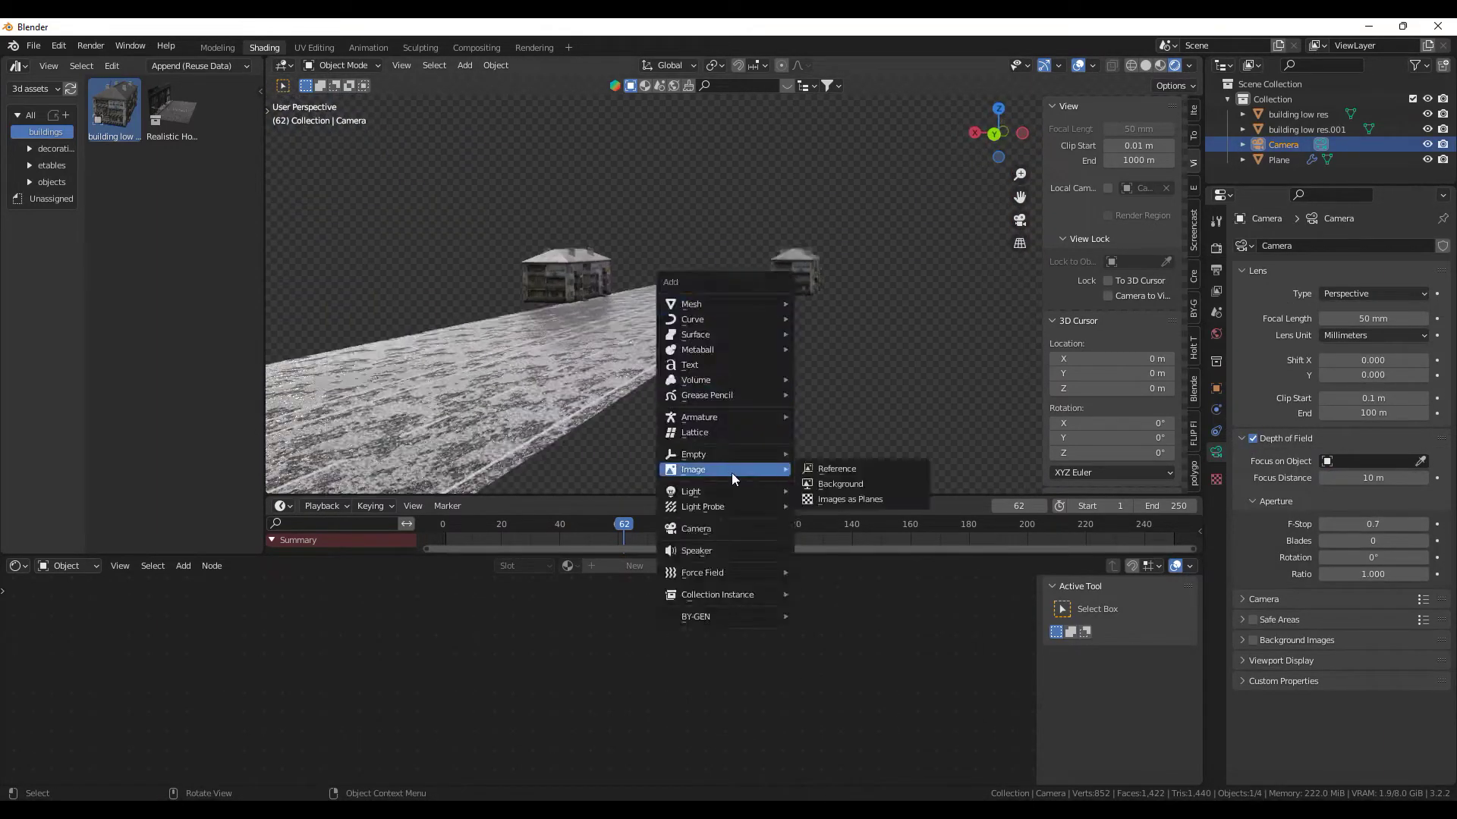
Import the mountain + fog image as a plane to serve as the backdrop at the far end of the road.
click(835, 497)
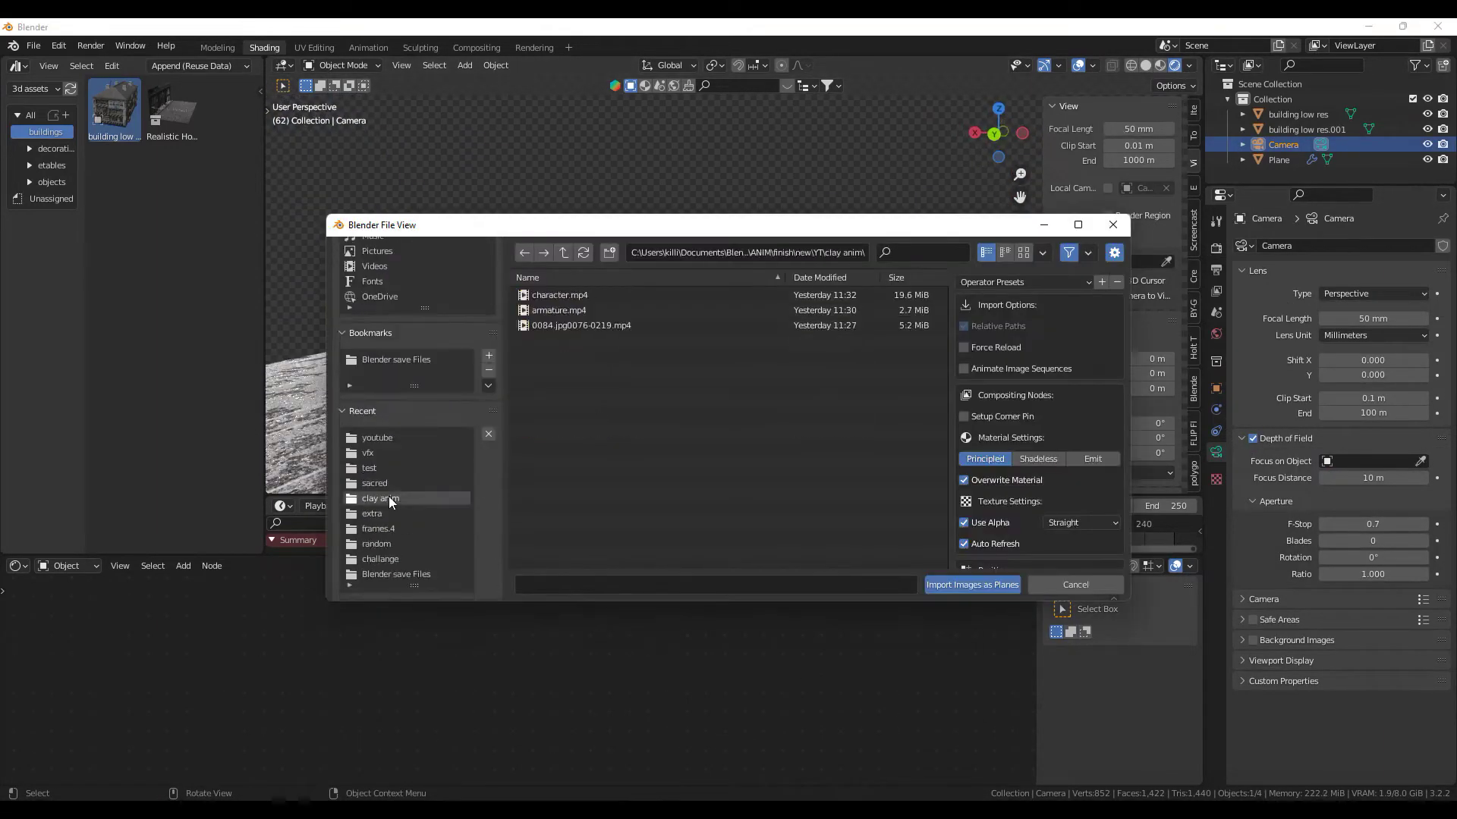
double_click(548, 356)
double_click(567, 413)
scroll(573, 485, down, 2)
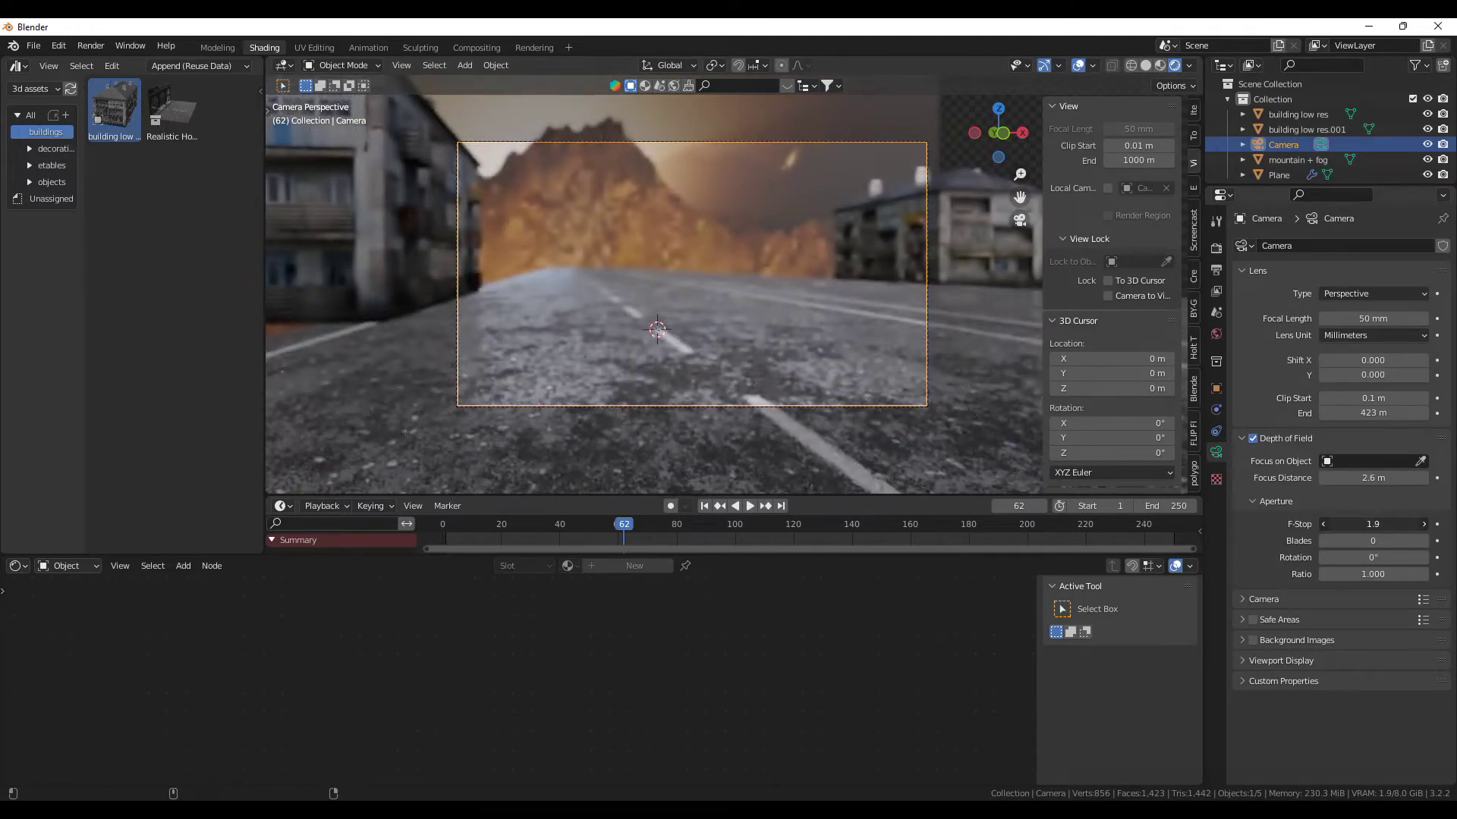
Set the animation's end frame to 40 and the output file format to FFmpeg Video.
text(40)
key(Return)
click(1216, 270)
click(1353, 603)
Create a folder named yt inside the test renders folder and set it as the output location.
click(1436, 549)
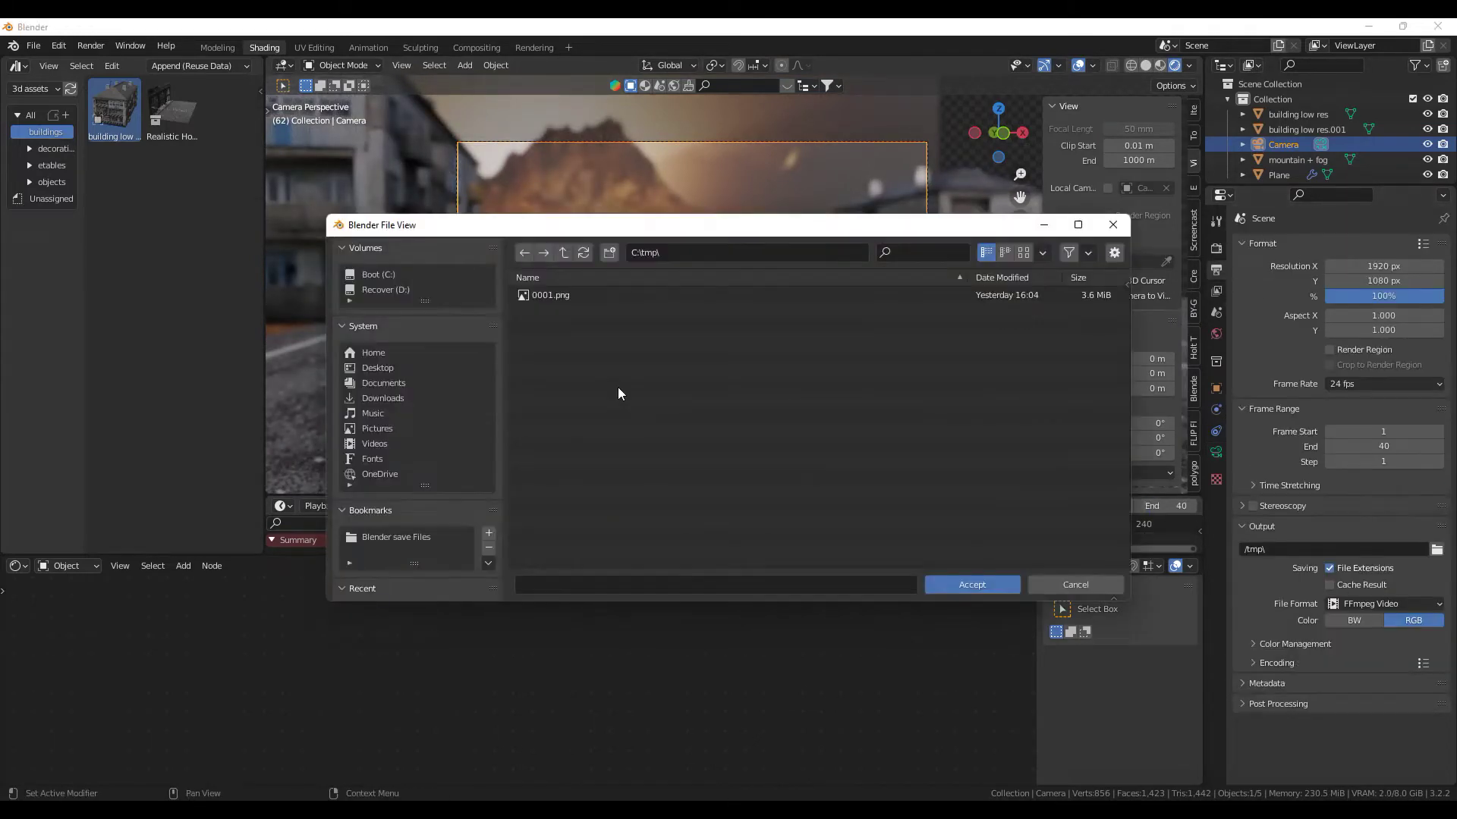
scroll(402, 425, down, 3)
click(368, 482)
click(608, 252)
text(yt)
key(Return)
double_click(609, 295)
key(Return)
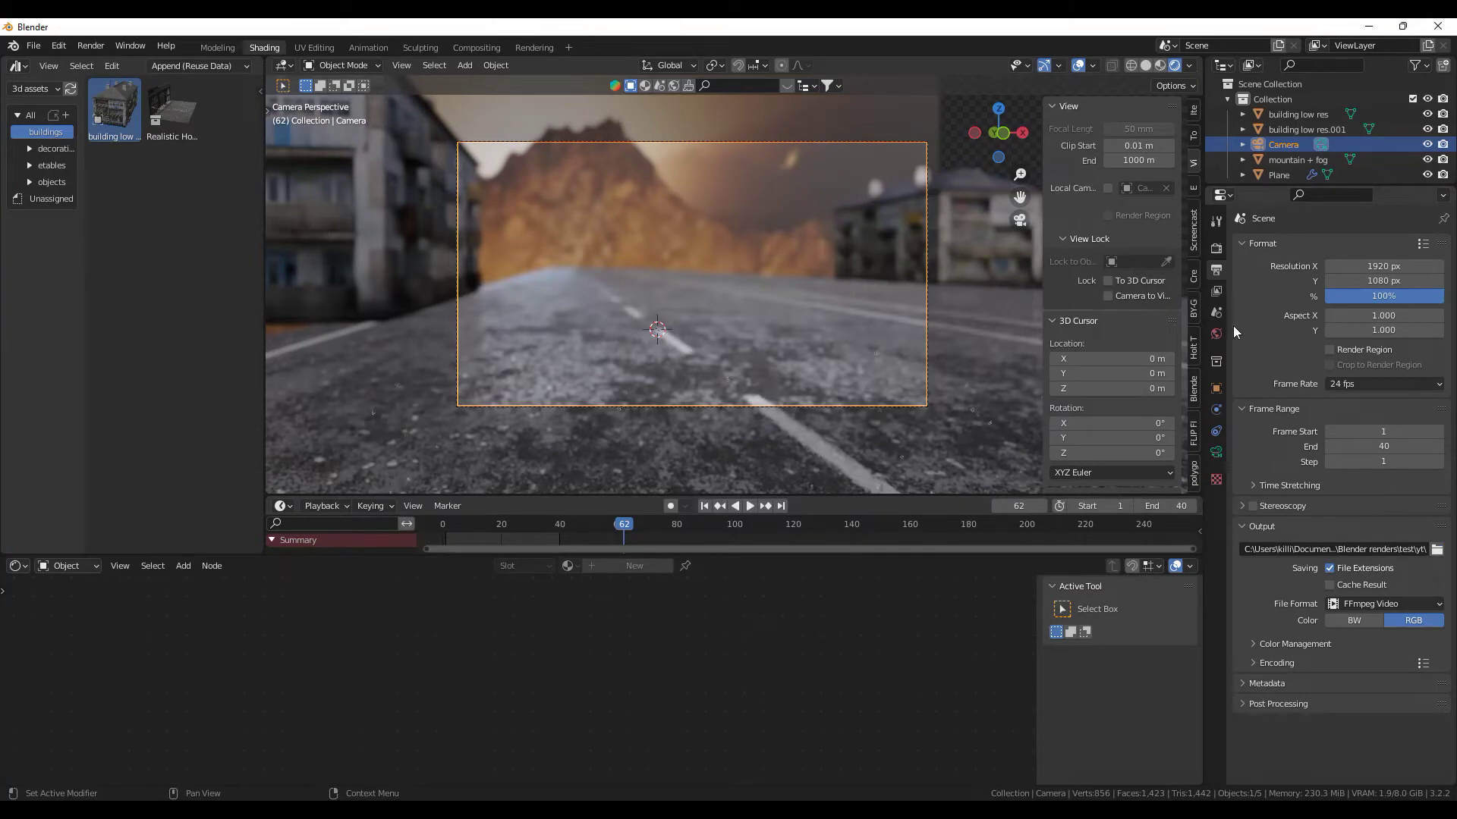
Set the color management look to Medium High Contrast.
click(1216, 248)
click(1383, 695)
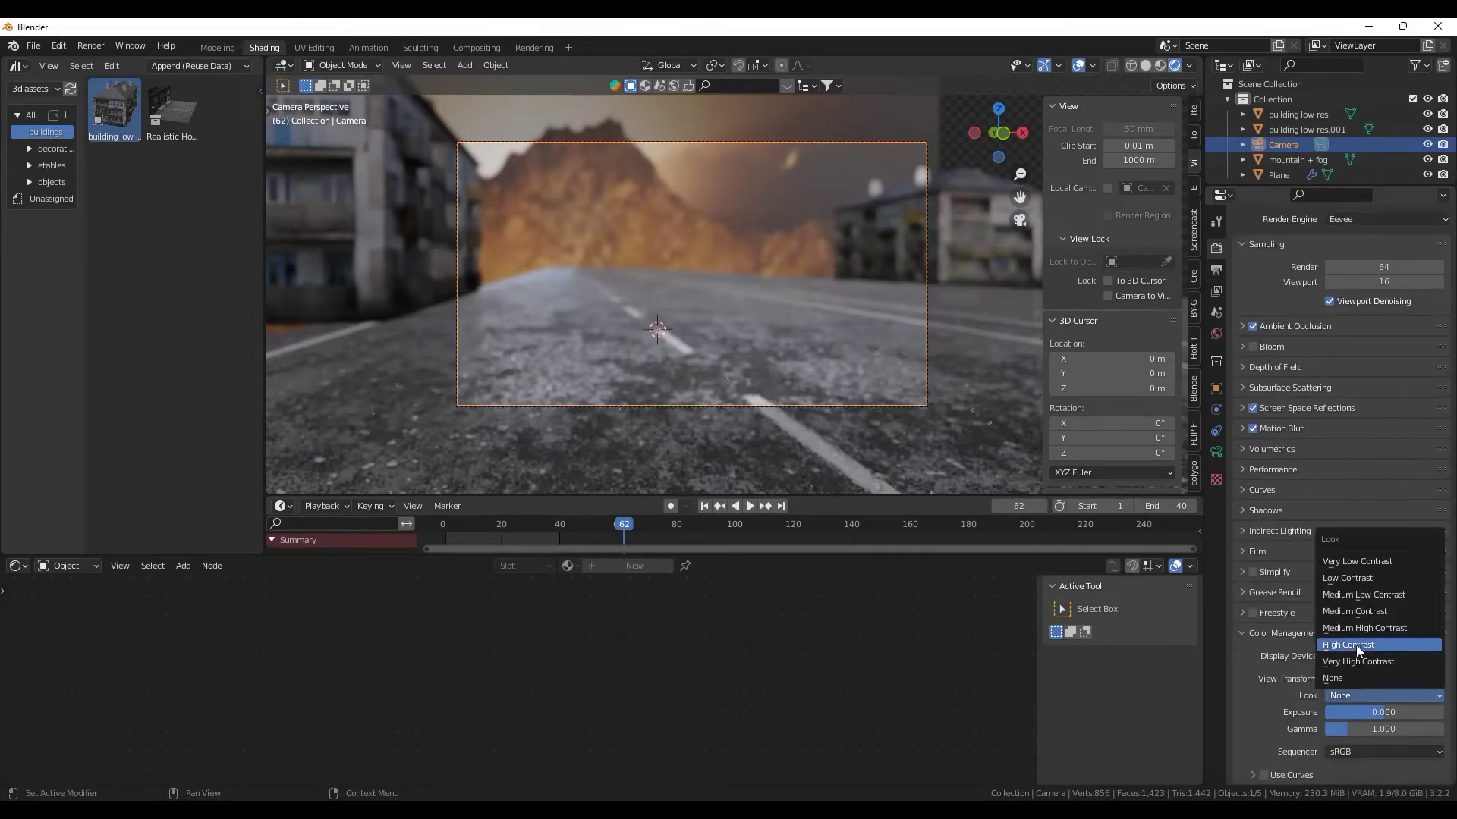
click(1355, 645)
click(1383, 696)
click(1364, 630)
Render the current frame as a still image.
scroll(758, 317, up, 1)
click(90, 45)
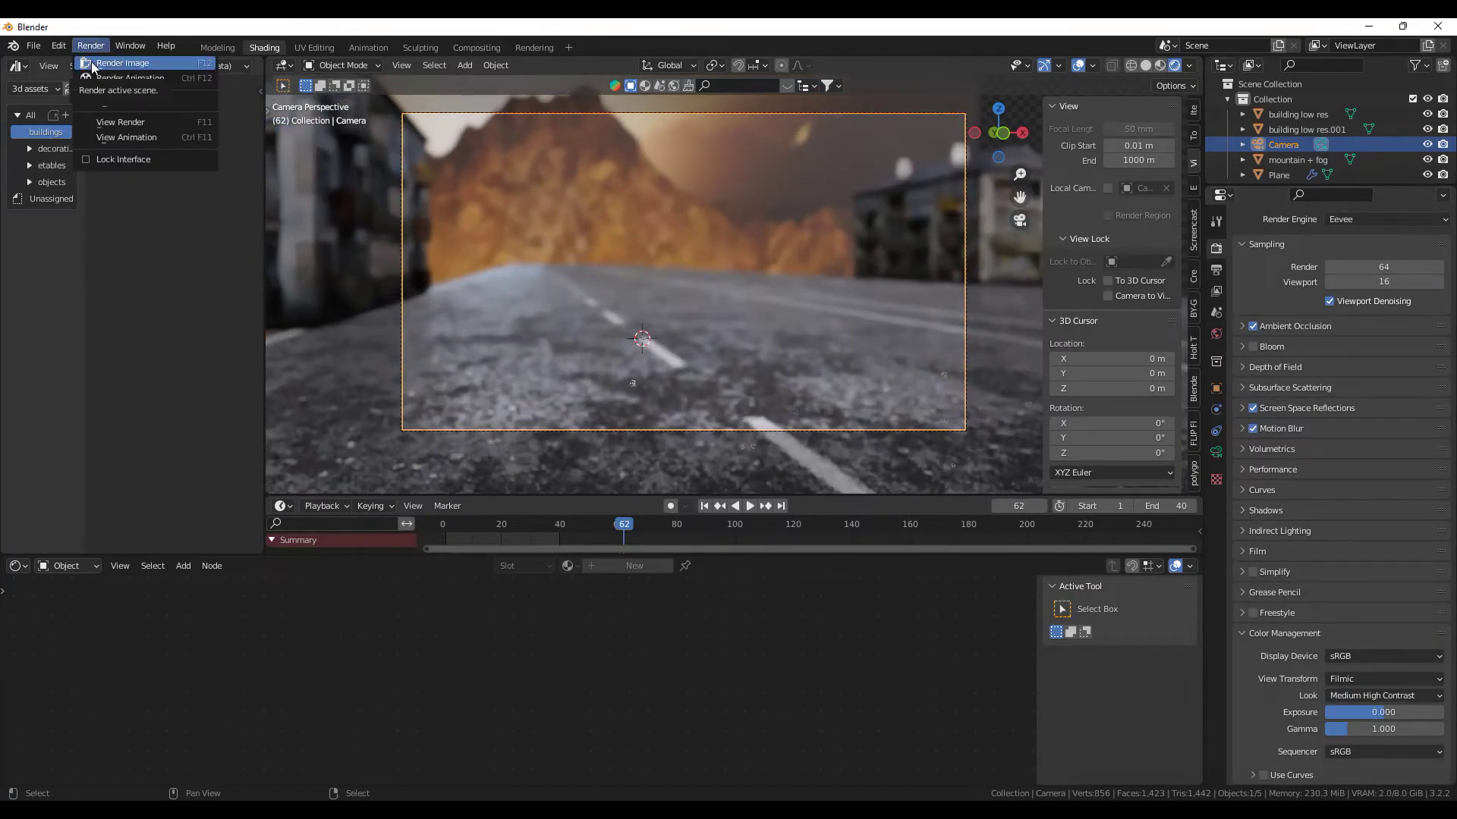
click(91, 66)
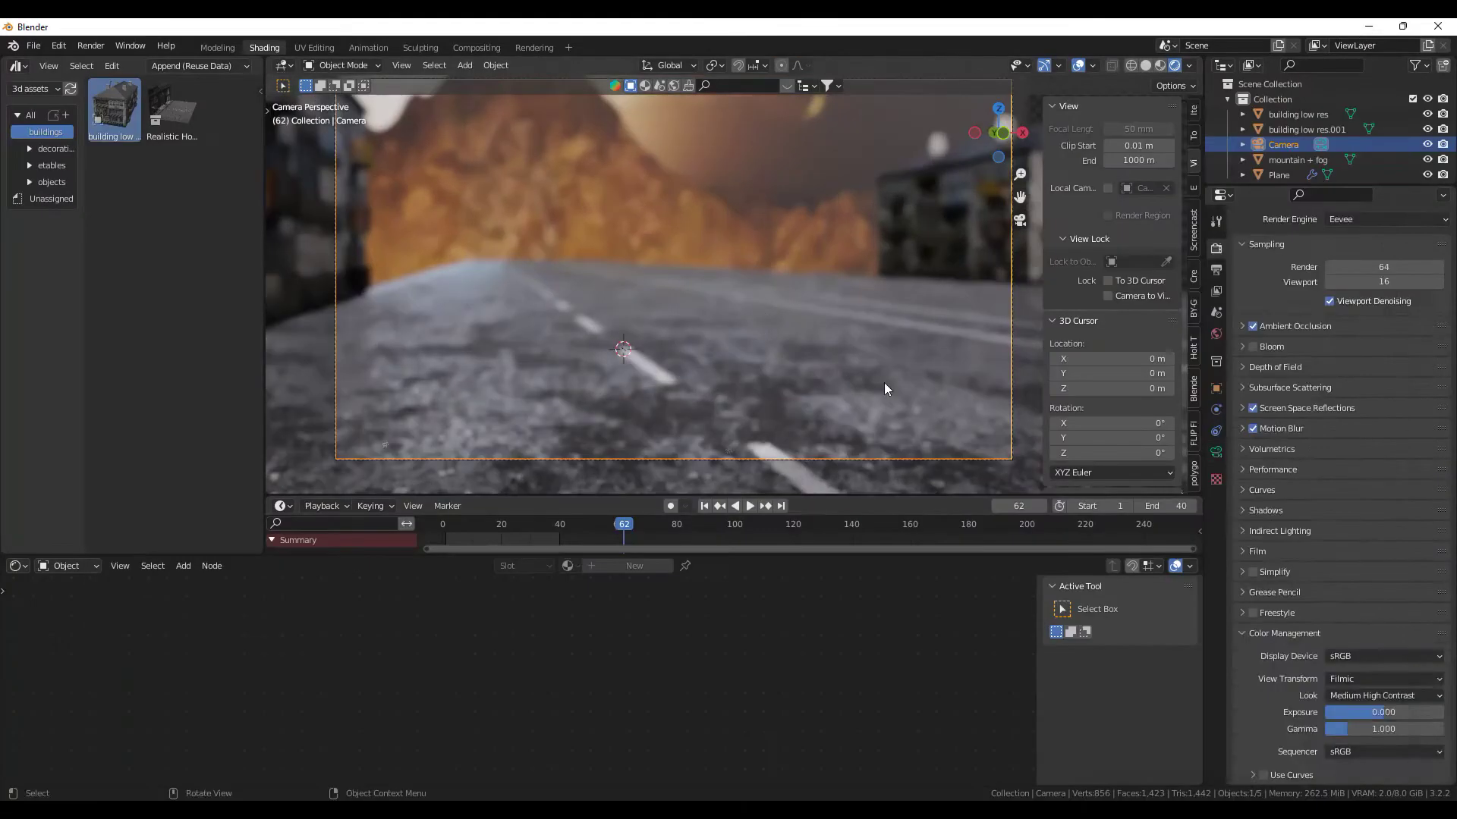
Adjust the focus distance and F-stop of the camera's depth of field.
click(1216, 452)
drag(1386, 480, 1365, 480)
drag(1380, 524, 1365, 524)
drag(1381, 478, 1320, 524)
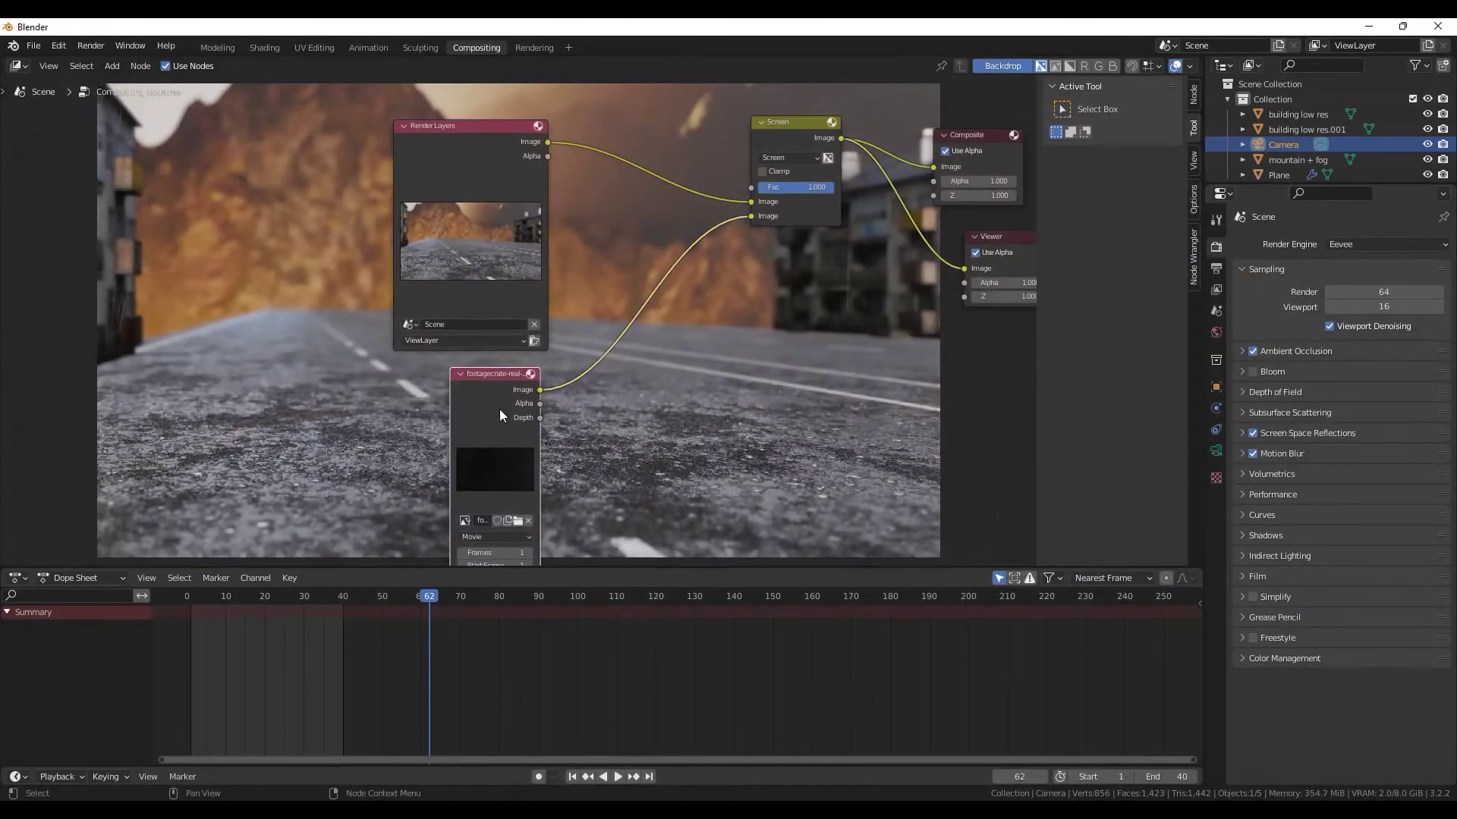
Replace the footage clip node in the compositor with a new Movie Clip node below the Render Layers node.
key(x)
key(shift+a)
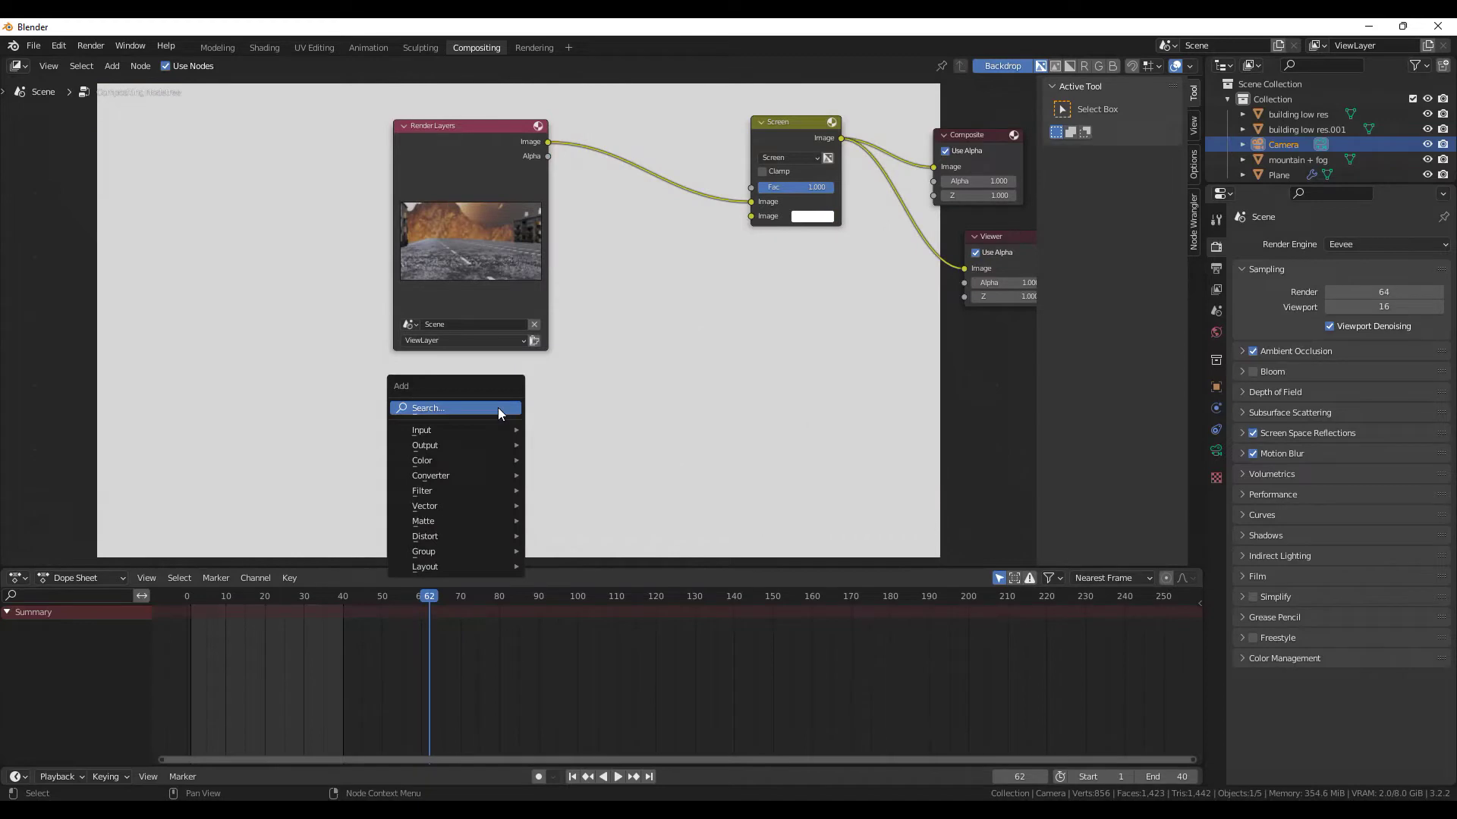
click(497, 407)
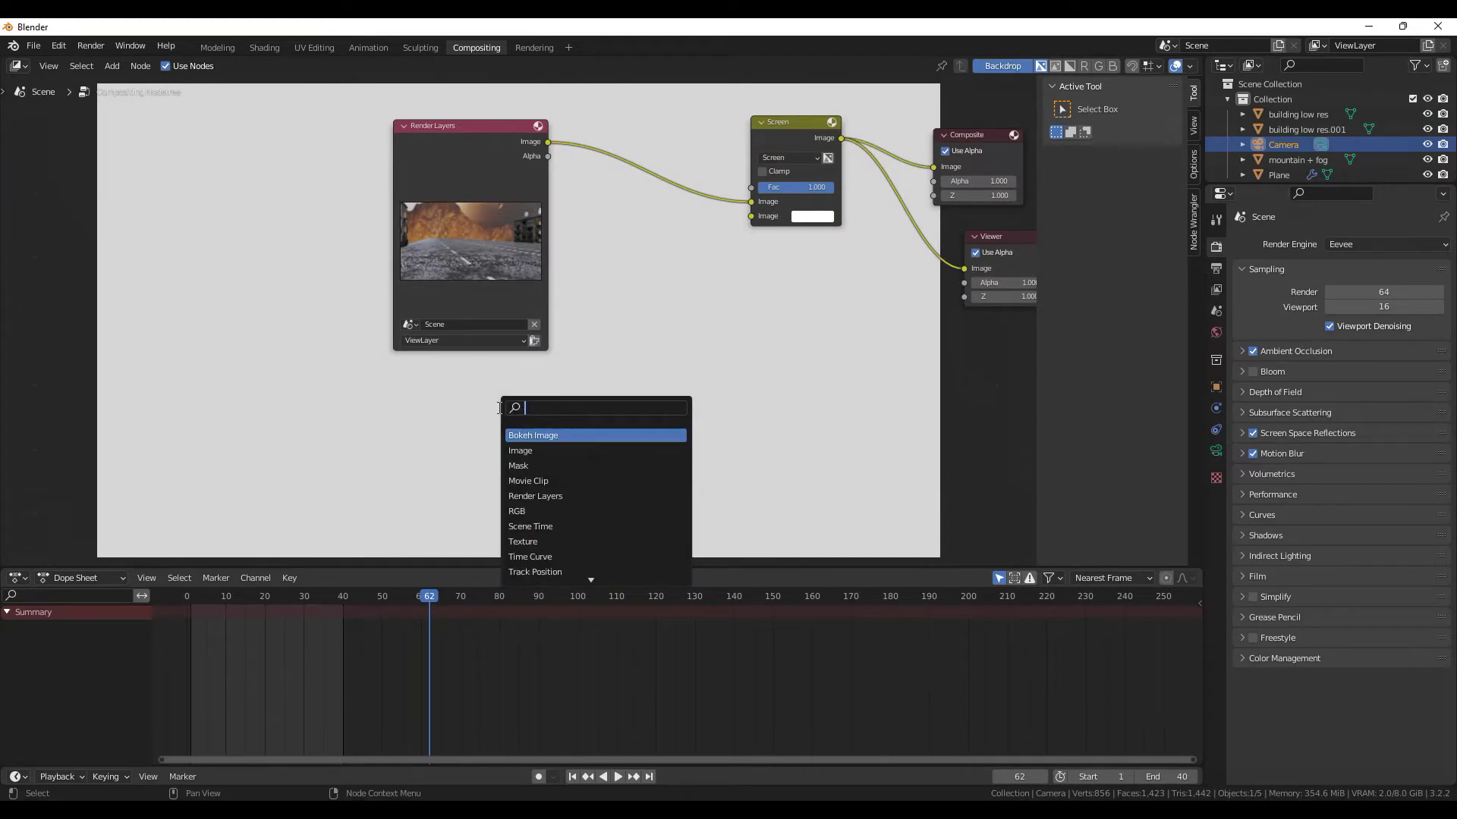
click(528, 481)
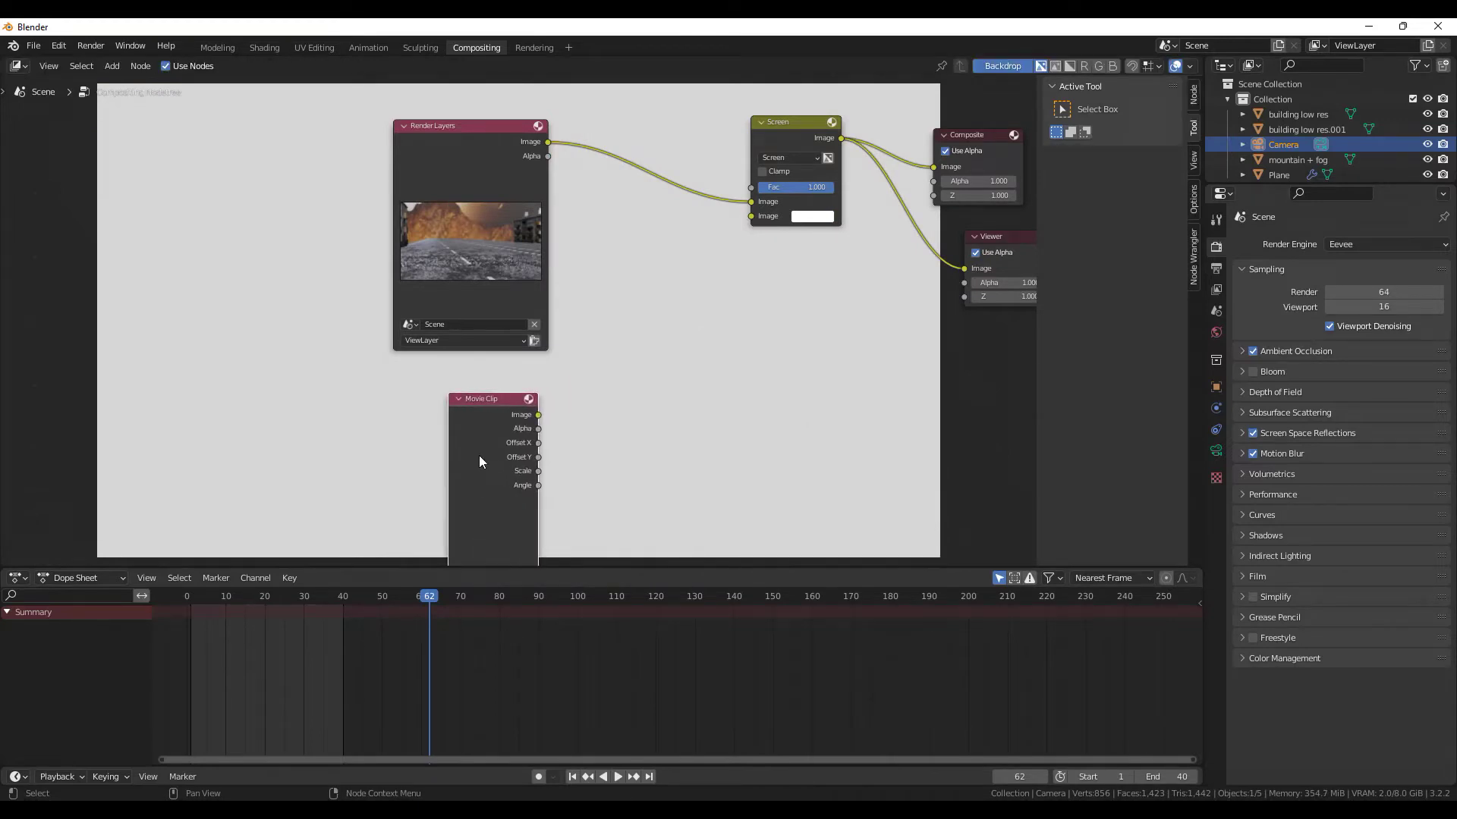
Load footagecrate-real-medium-rain-1.mp4 from the vfx folder into the Movie Clip node.
scroll(477, 466, down, 1)
click(477, 458)
scroll(478, 453, up, 1)
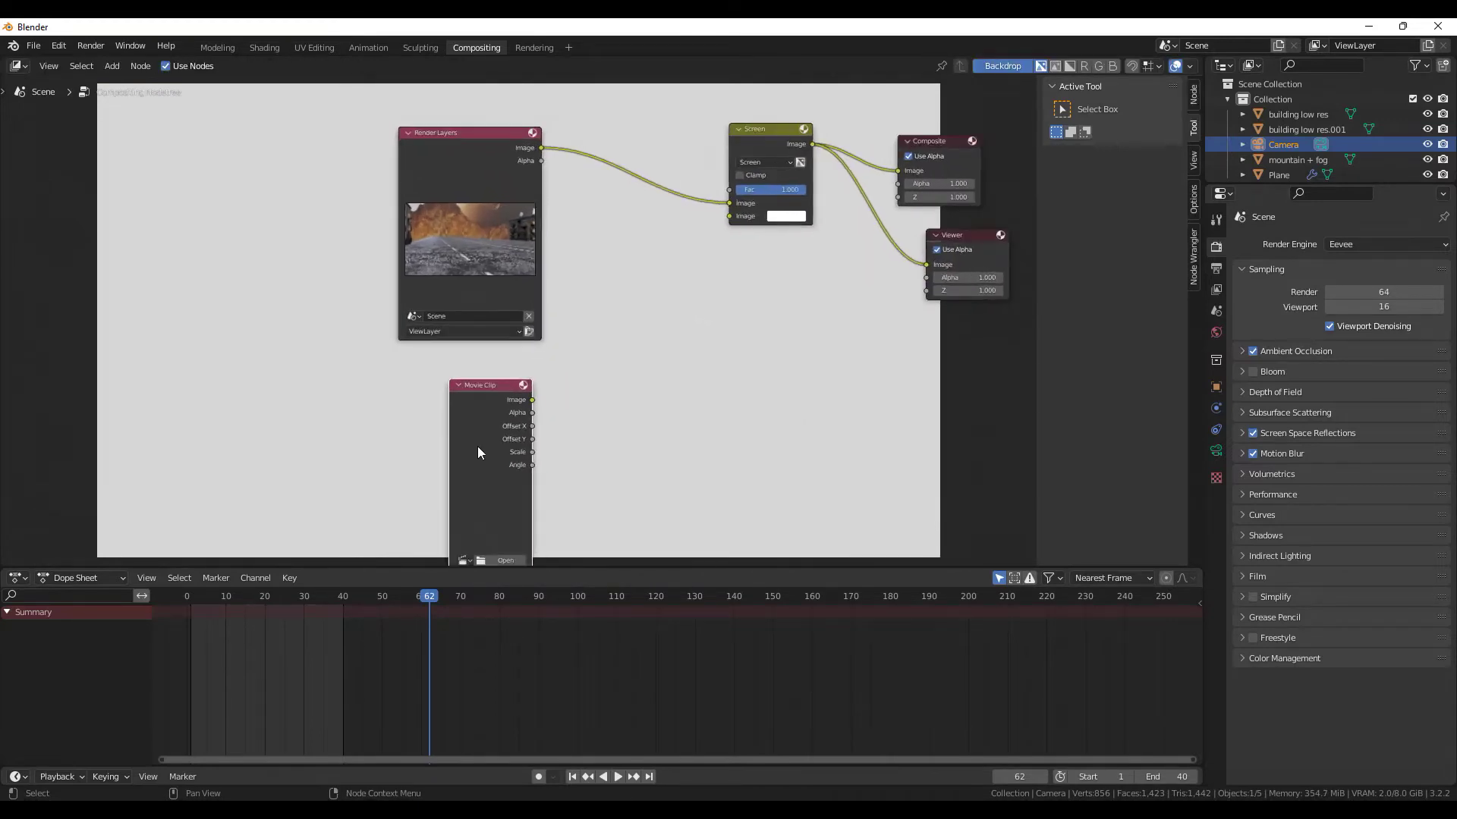
click(499, 555)
scroll(381, 512, down, 3)
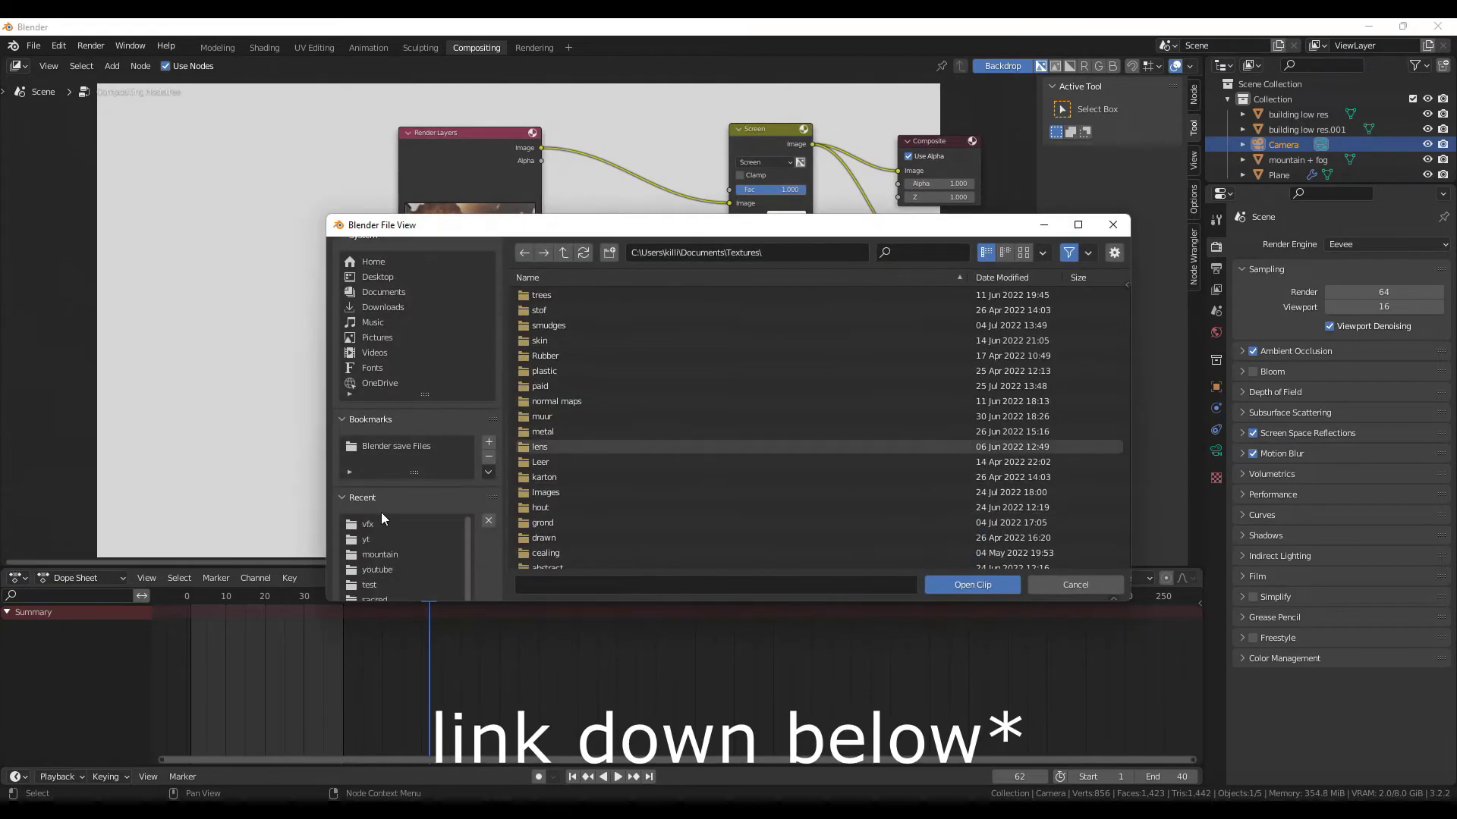
click(378, 523)
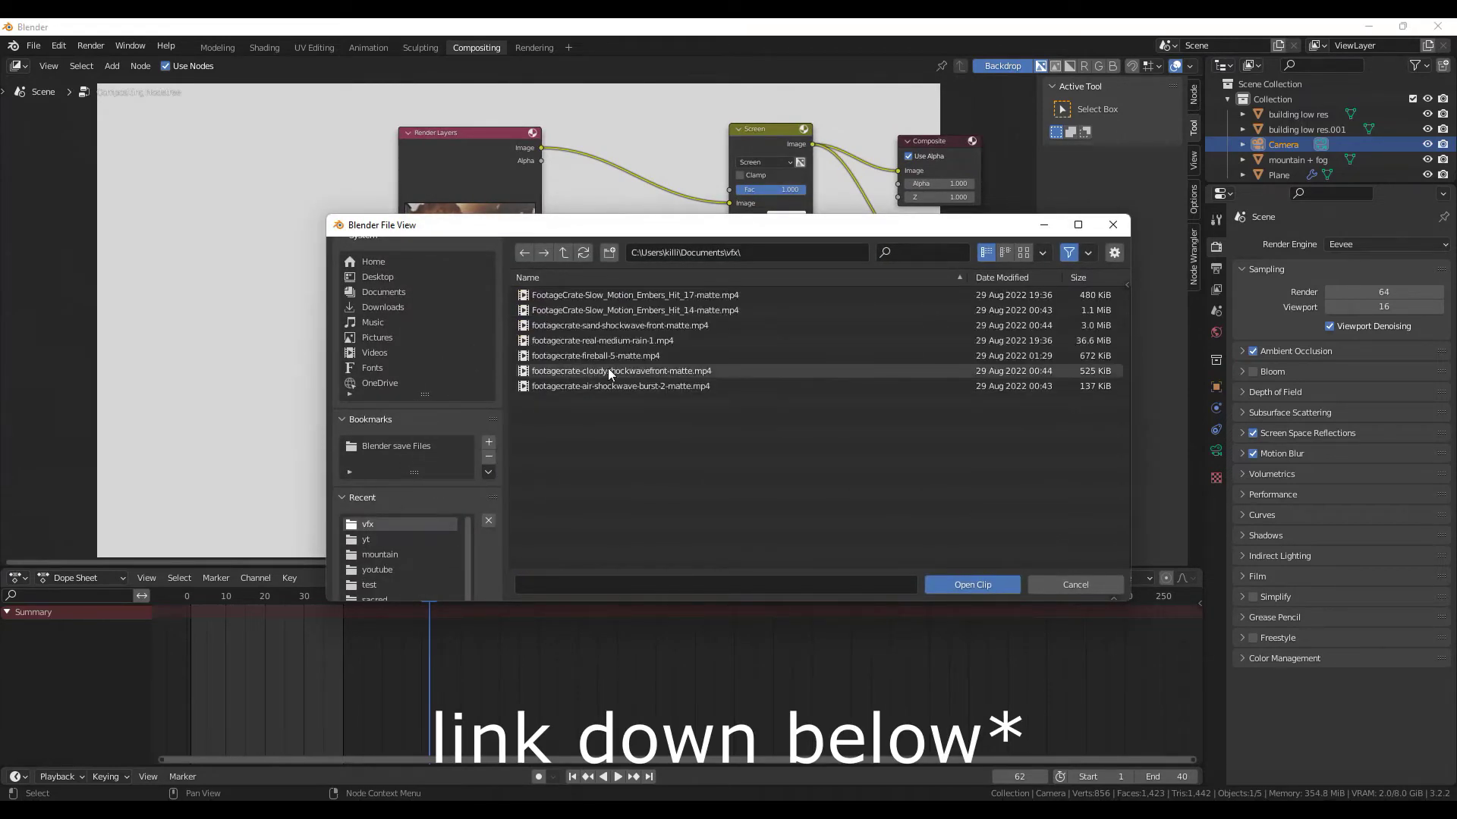
double_click(675, 344)
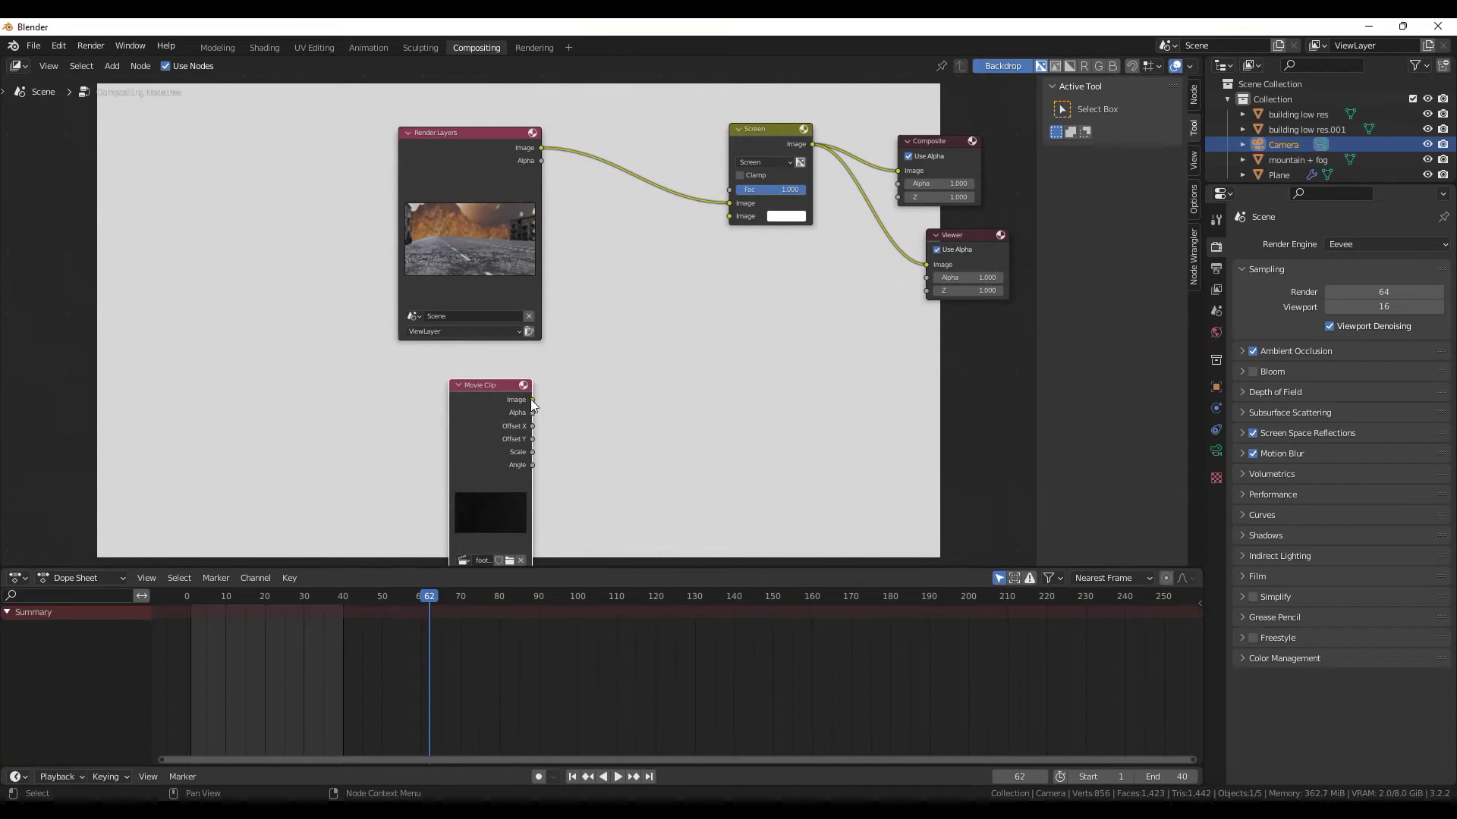
Connect the Movie Clip node's Image output to the Screen node's second Image input and render the animation.
drag(532, 400, 730, 217)
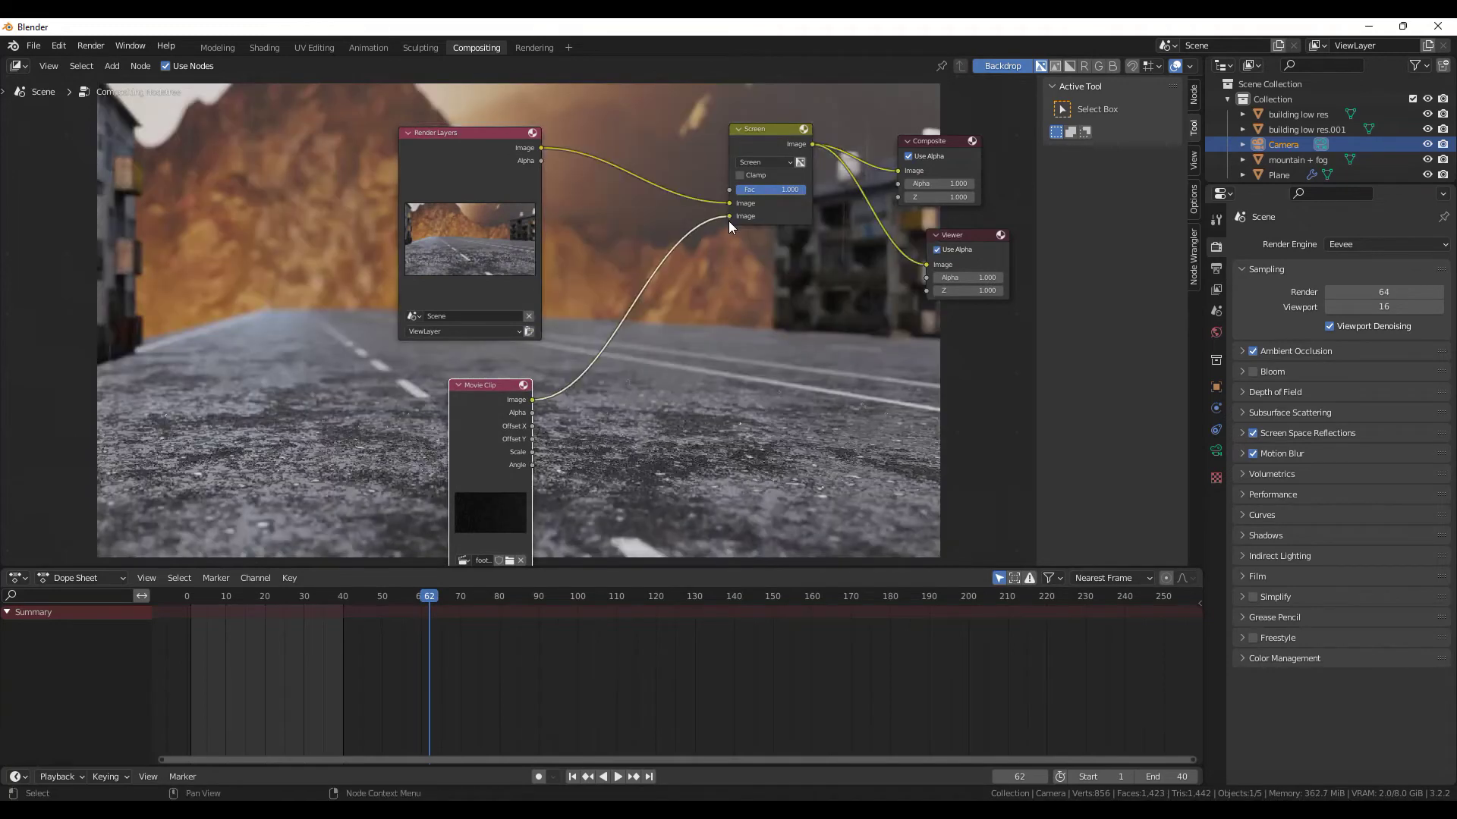
scroll(695, 340, down, 1)
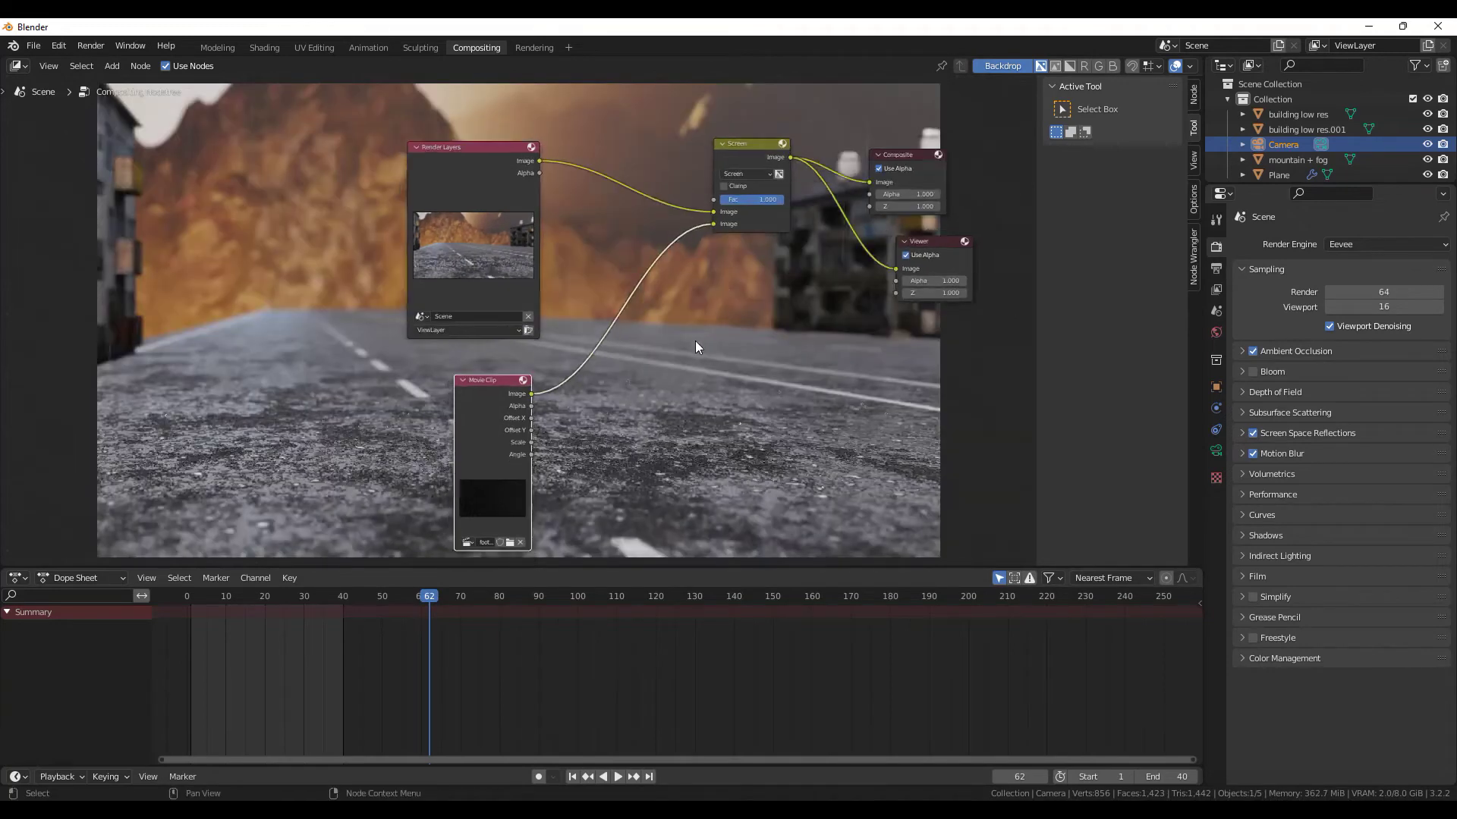
click(91, 46)
click(117, 80)
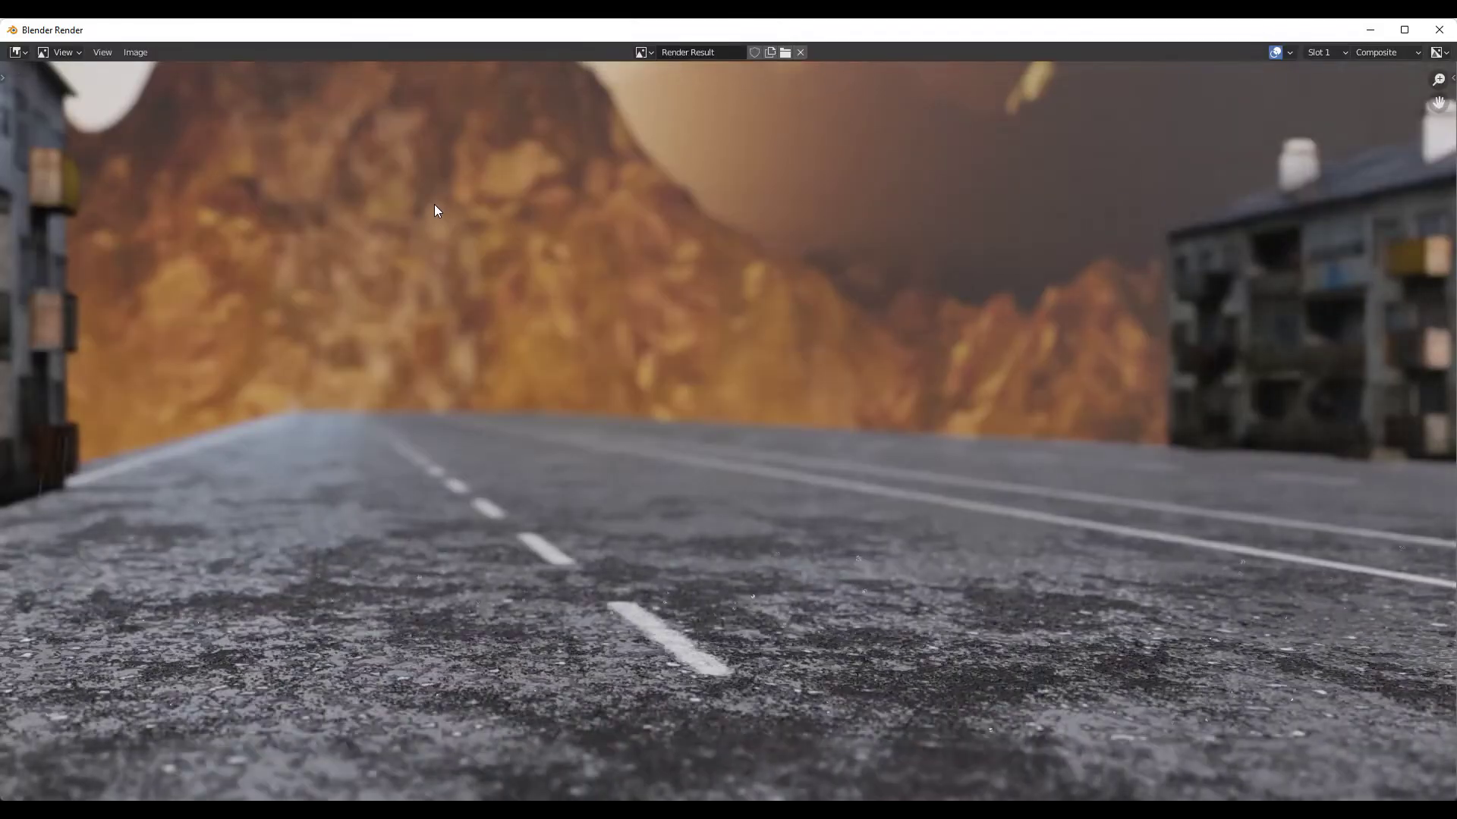